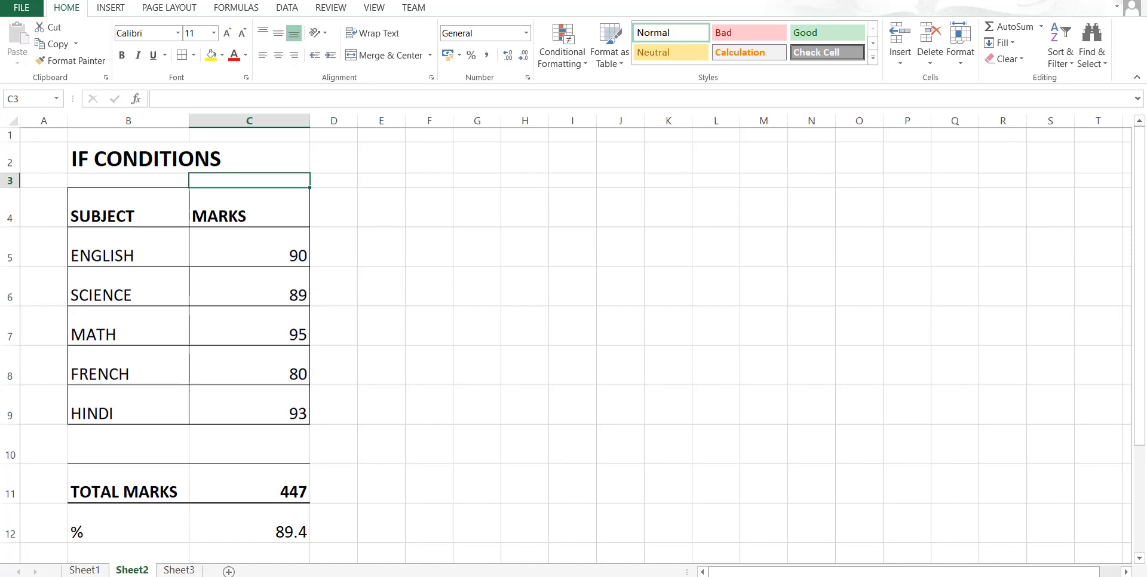
Switch to Sheet3 and review the A and B entries and their values in B5:C6
click(193, 569)
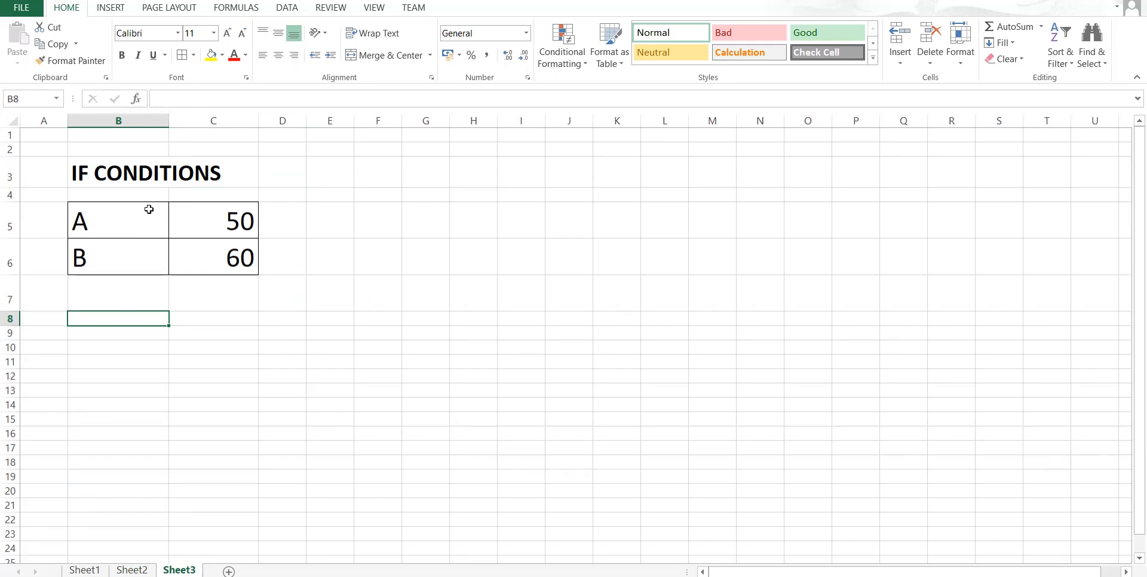
click(135, 233)
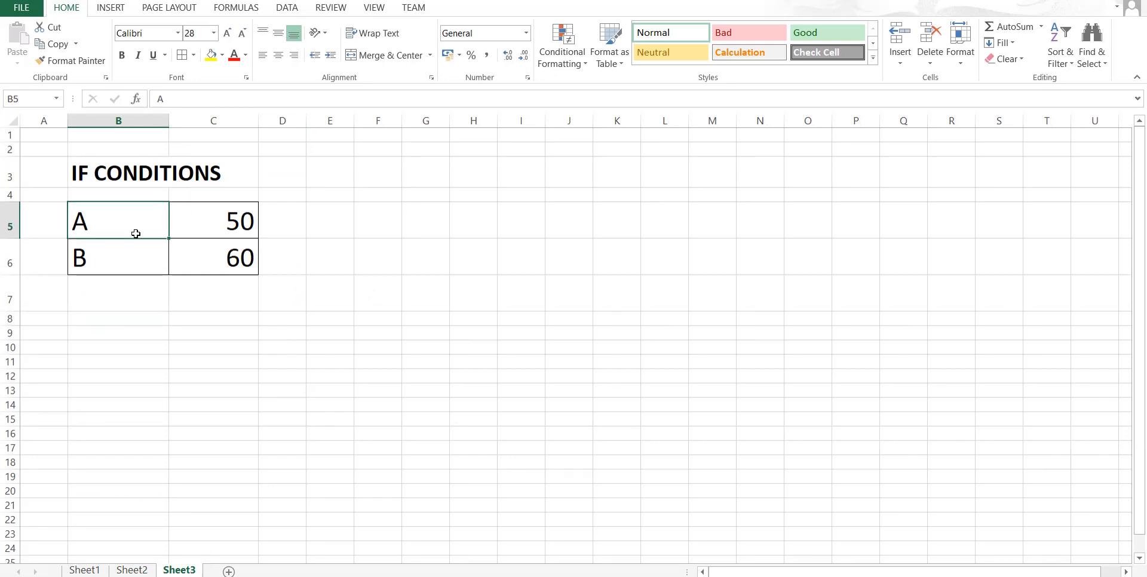
key(Right)
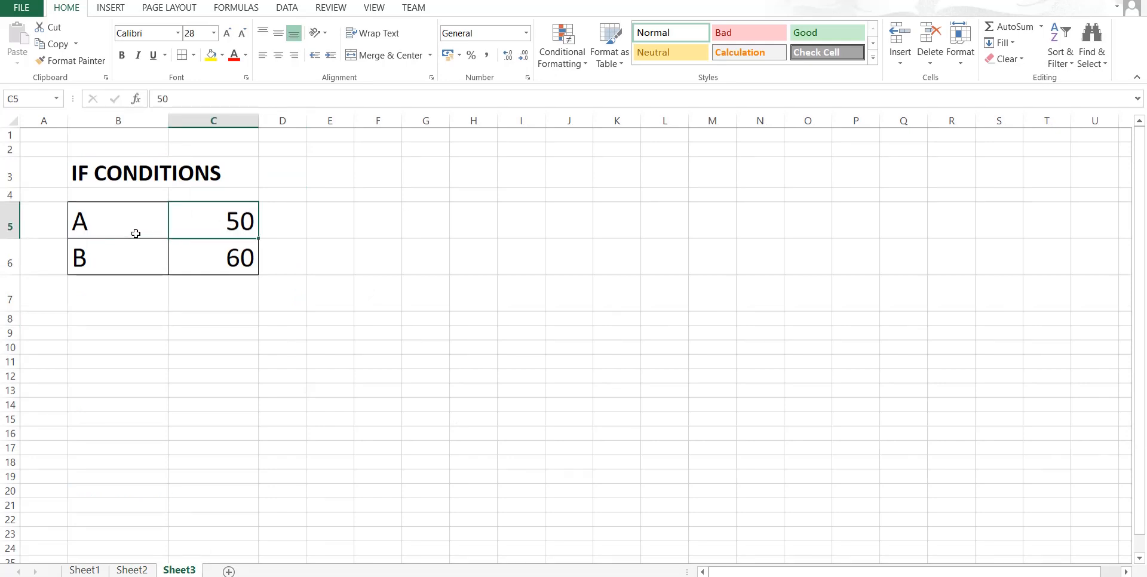
key(Down)
key(Left)
key(Right)
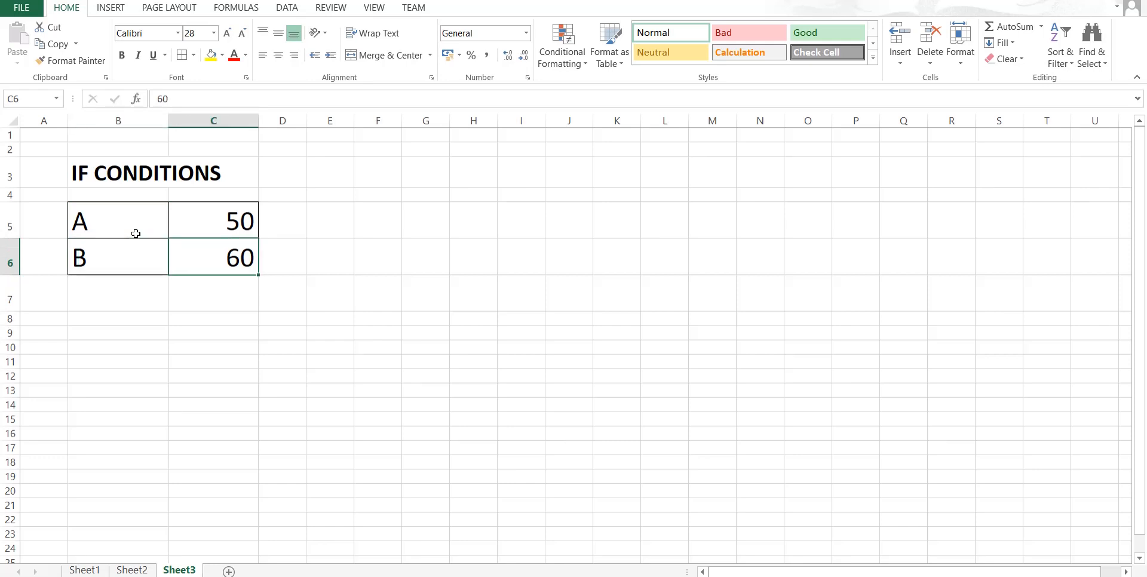
key(Down)
key(Down)
key(Up)
key(Down)
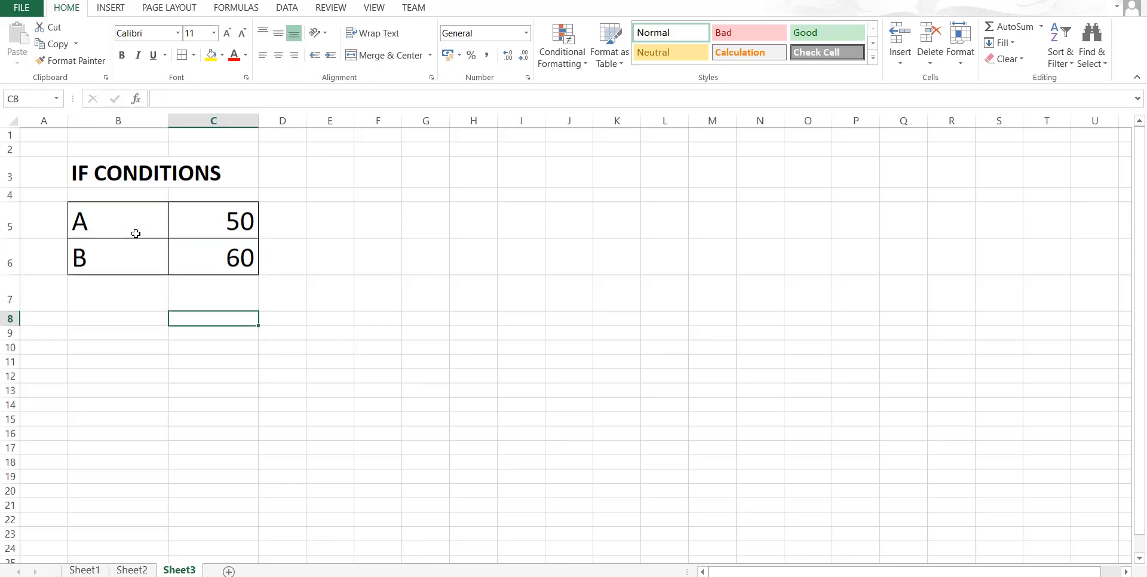
key(Up)
key(Down)
key(Up)
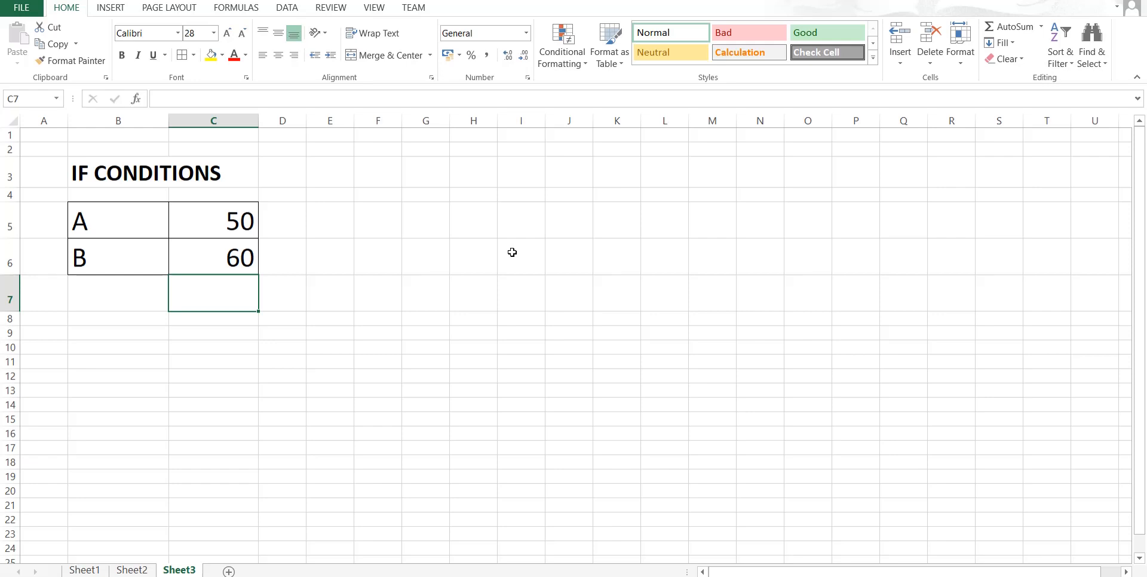
Start an IF formula in C7 with the logical test C5>C6
text(=)
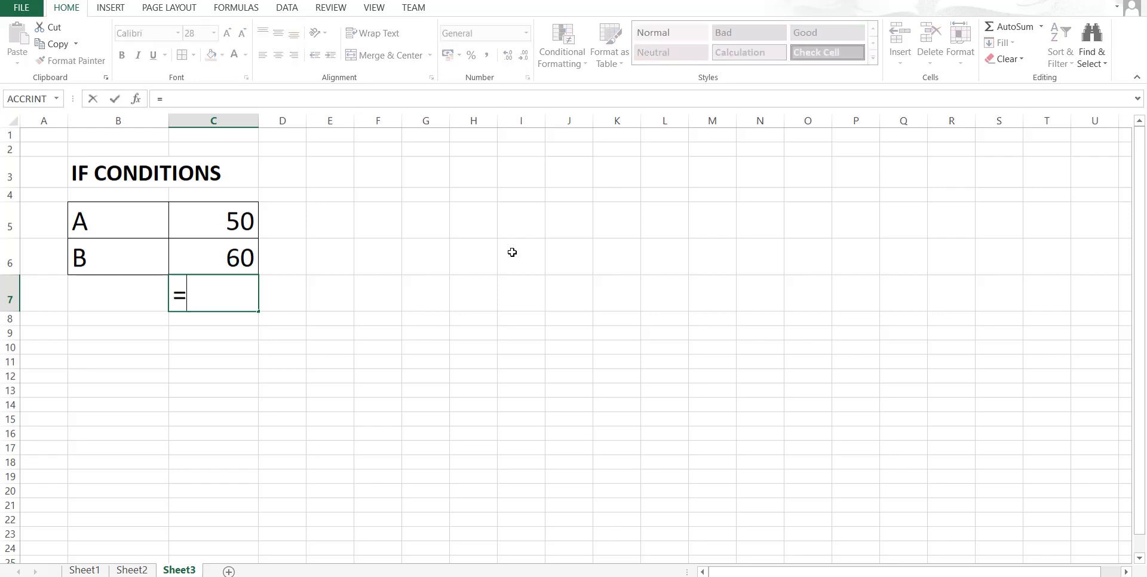
text(IF)
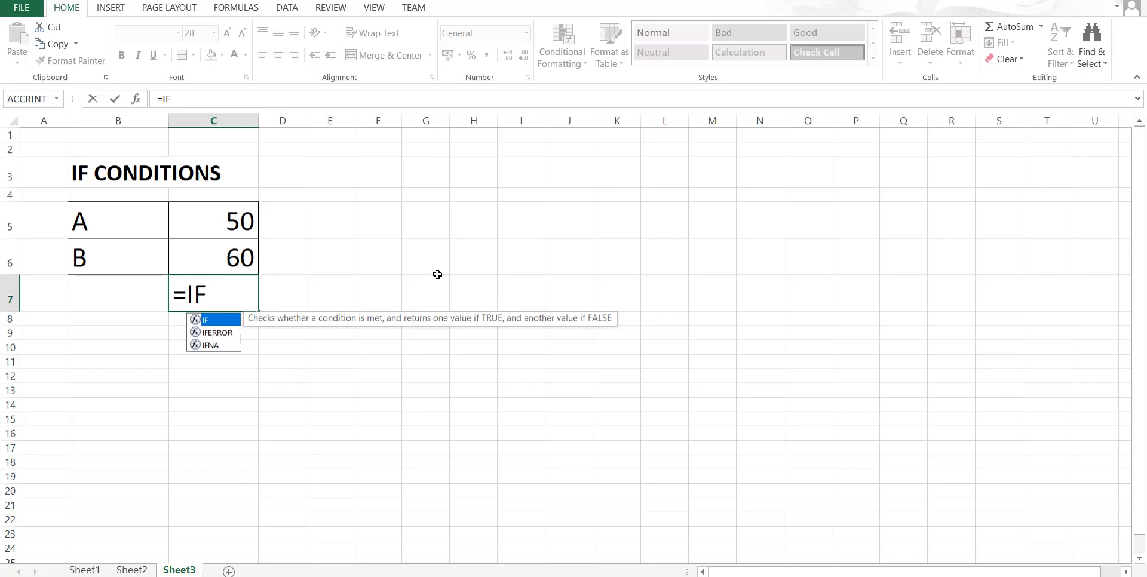
text(()
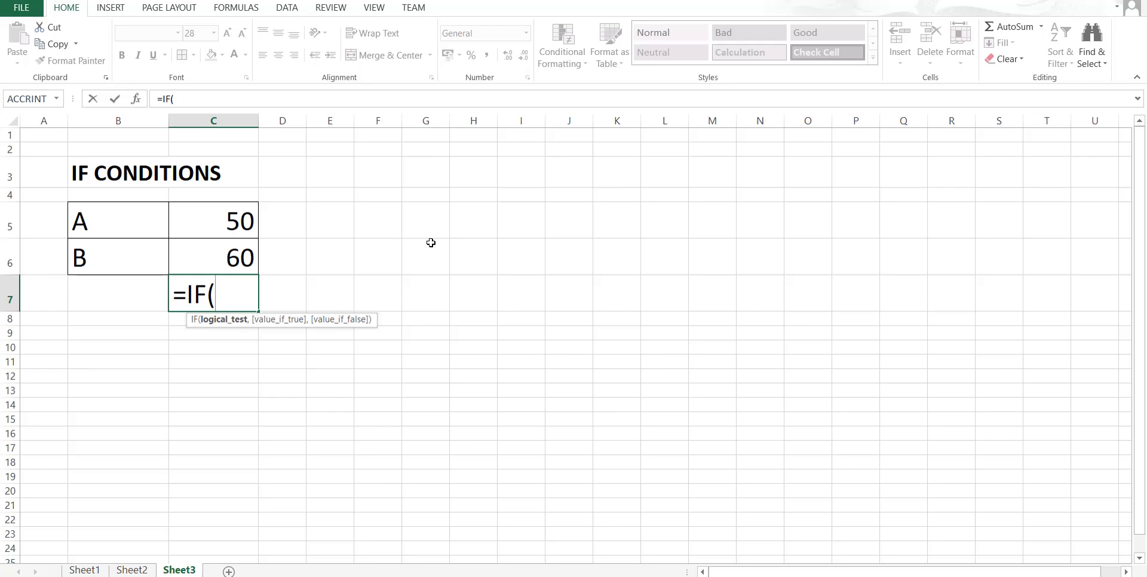
text(A>)
key(BackSpace)
key(BackSpace)
text(C5)
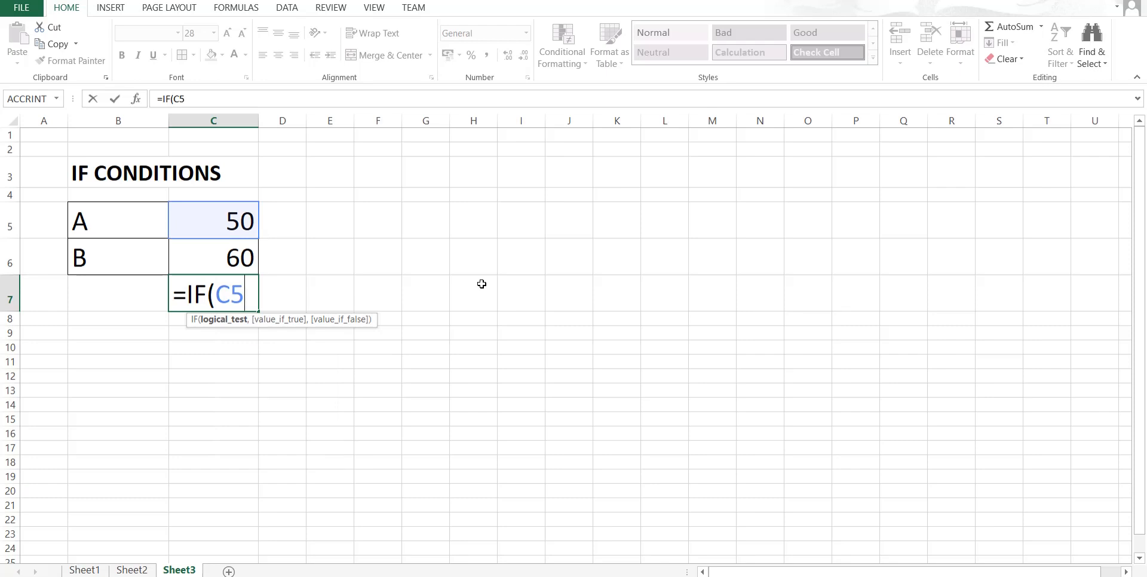
text(>C6)
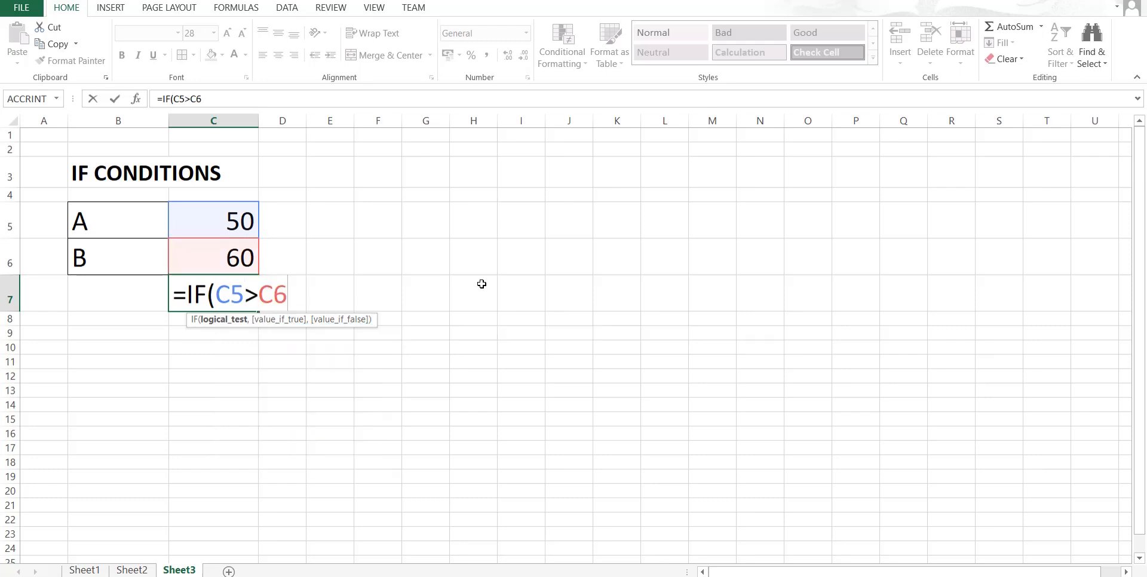
Complete the C7 formula so it returns 1 if true and 0 if false
text(,)
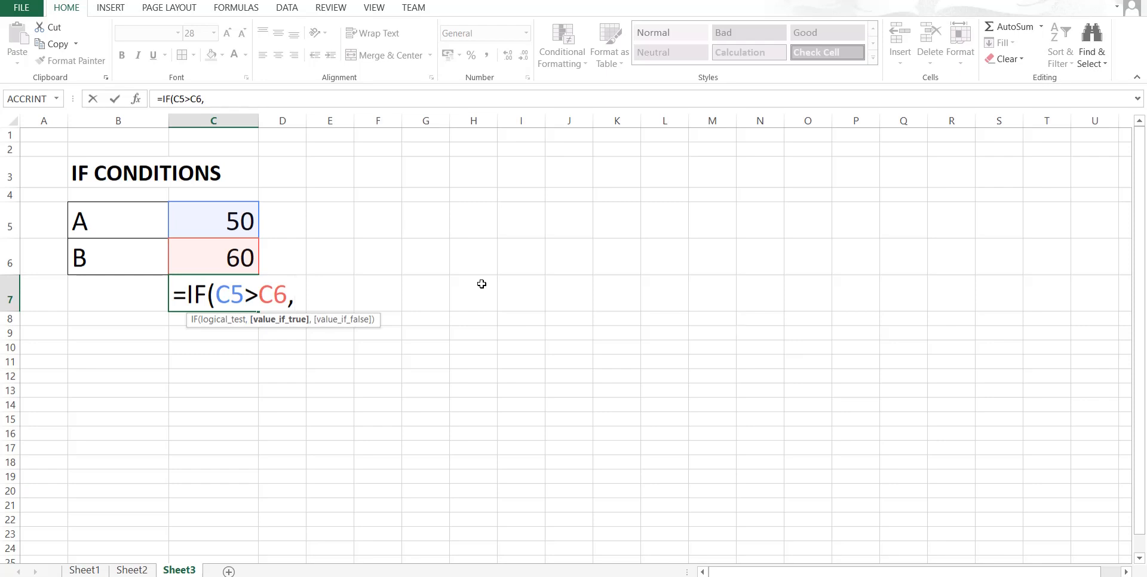
text(")
key(BackSpace)
text(1,)
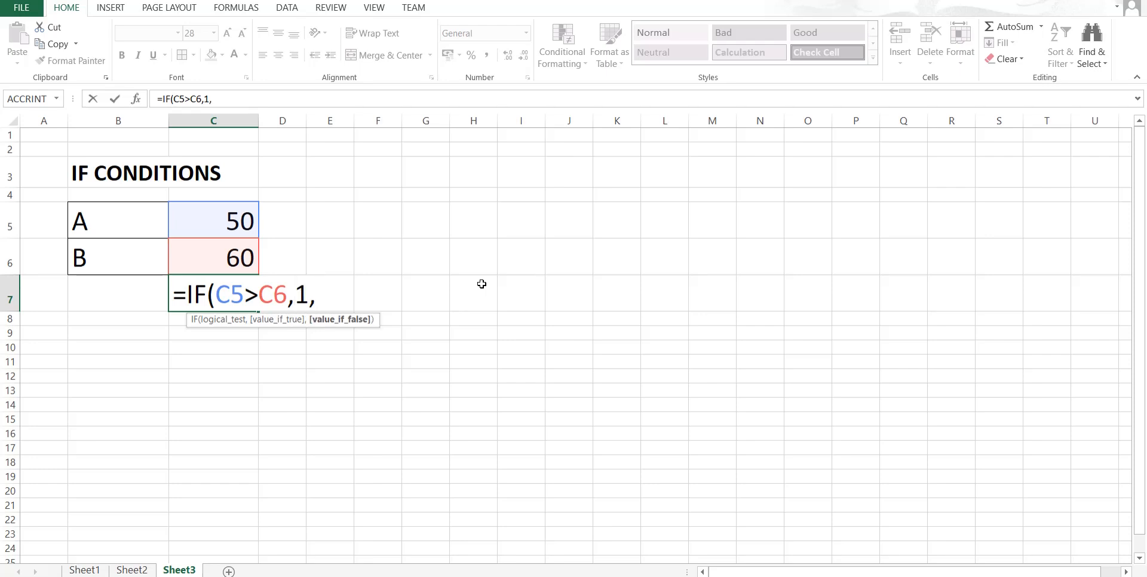
text(0))
key(Return)
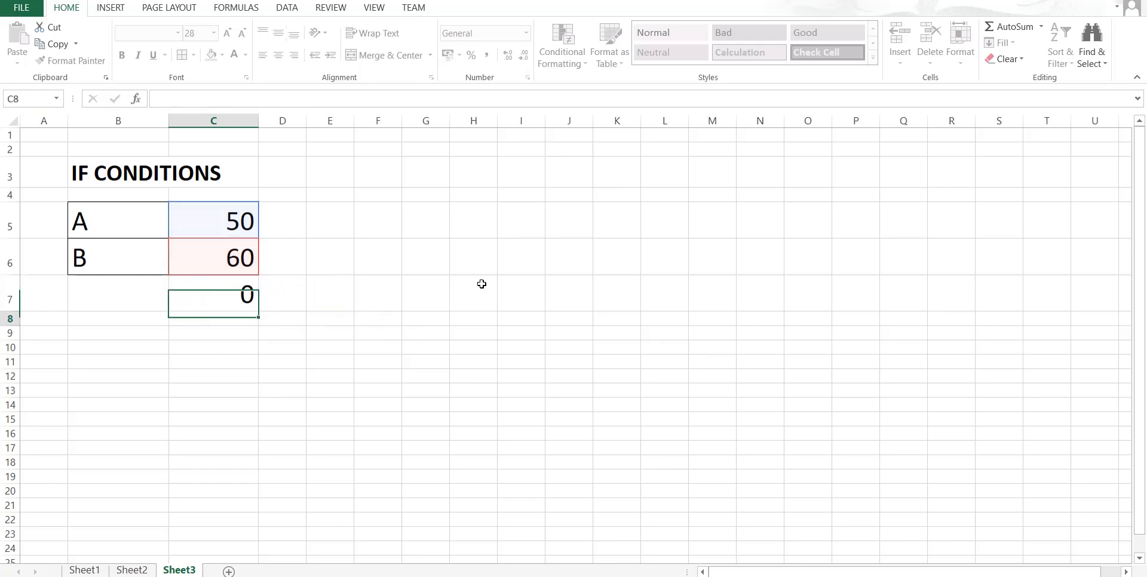
Check the IF formula and its result in C7 against the values in C5 and C6
key(Up)
key(Up)
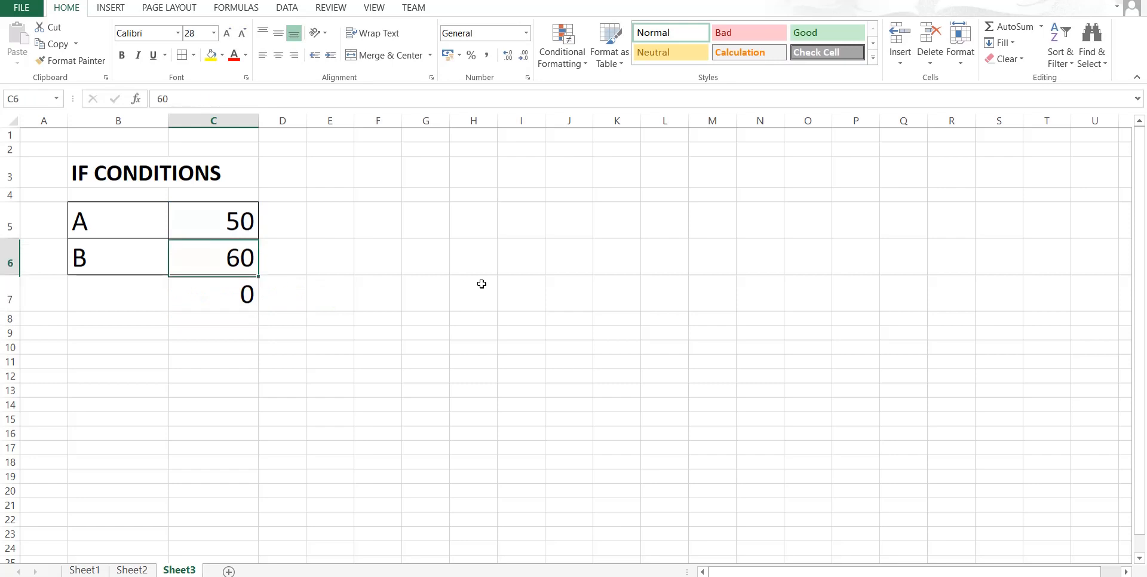
key(Down)
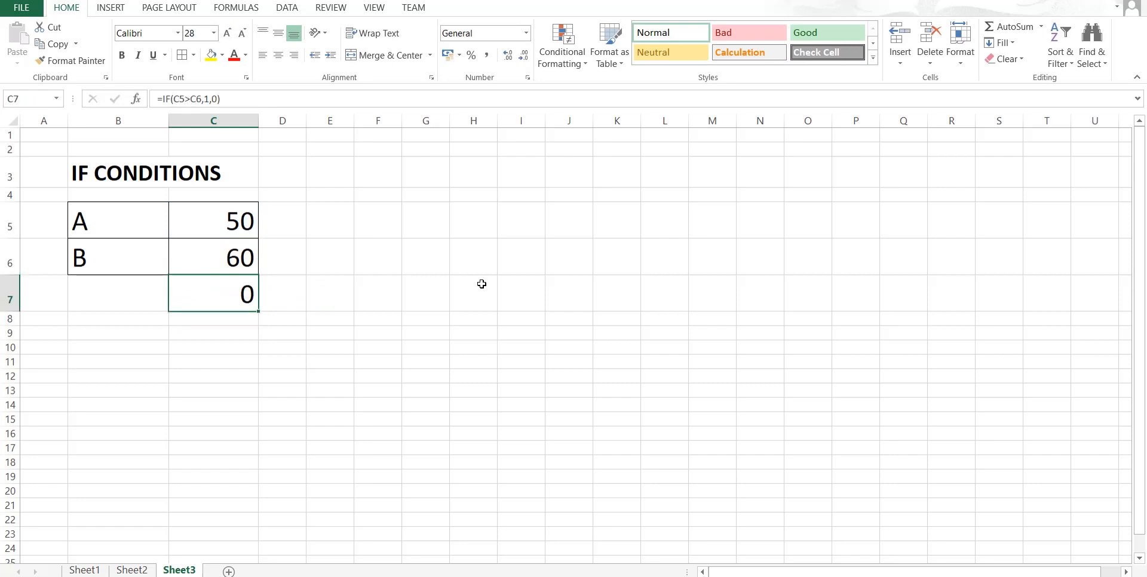
key(Up)
key(Up)
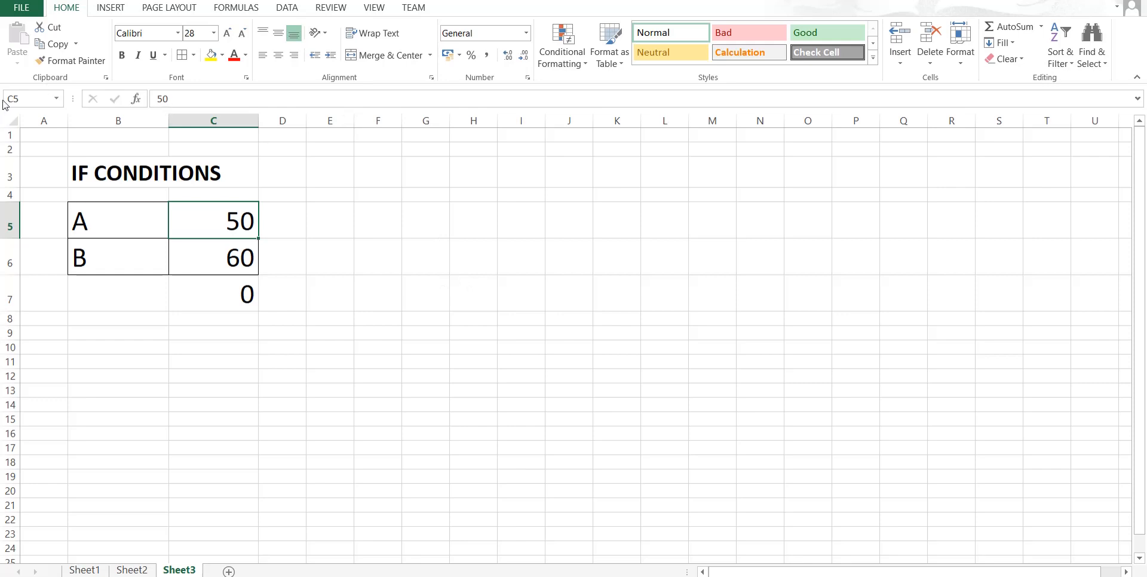
key(Down)
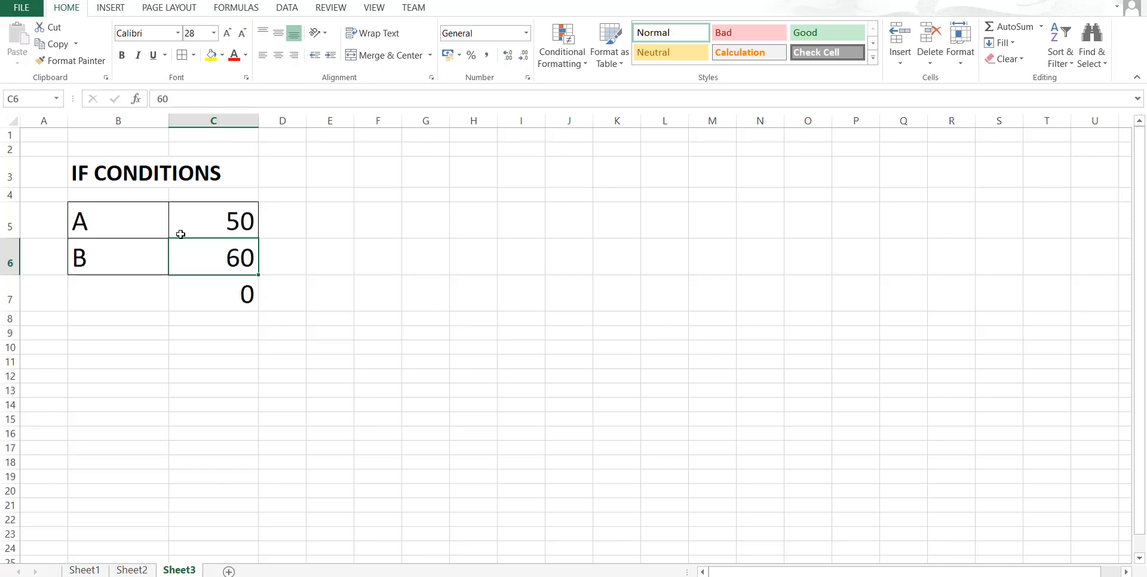
click(231, 296)
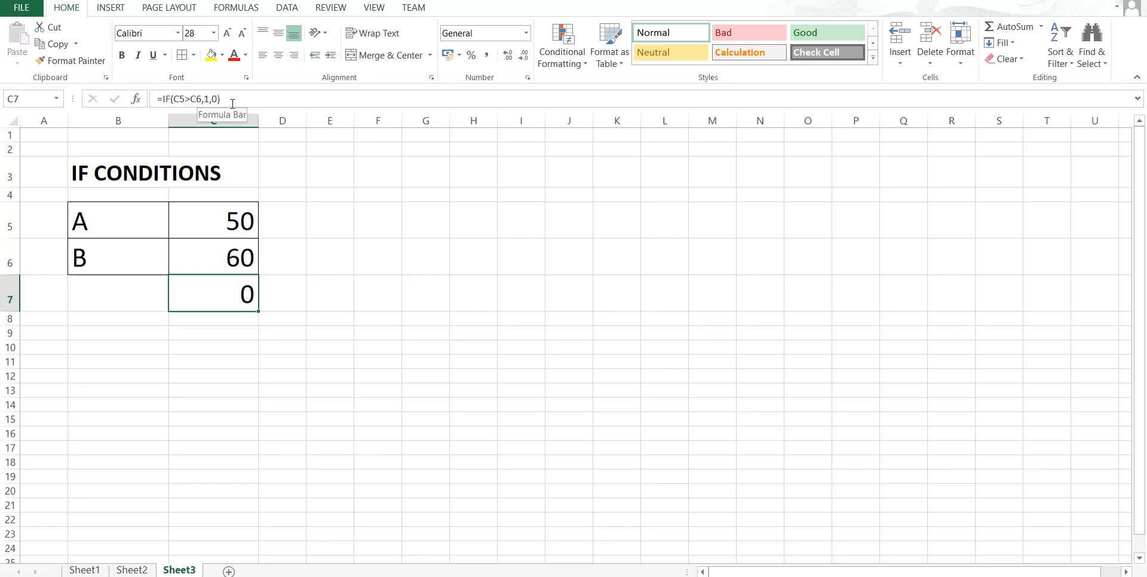
Set A's value in C5 to 80
key(Up)
key(Up)
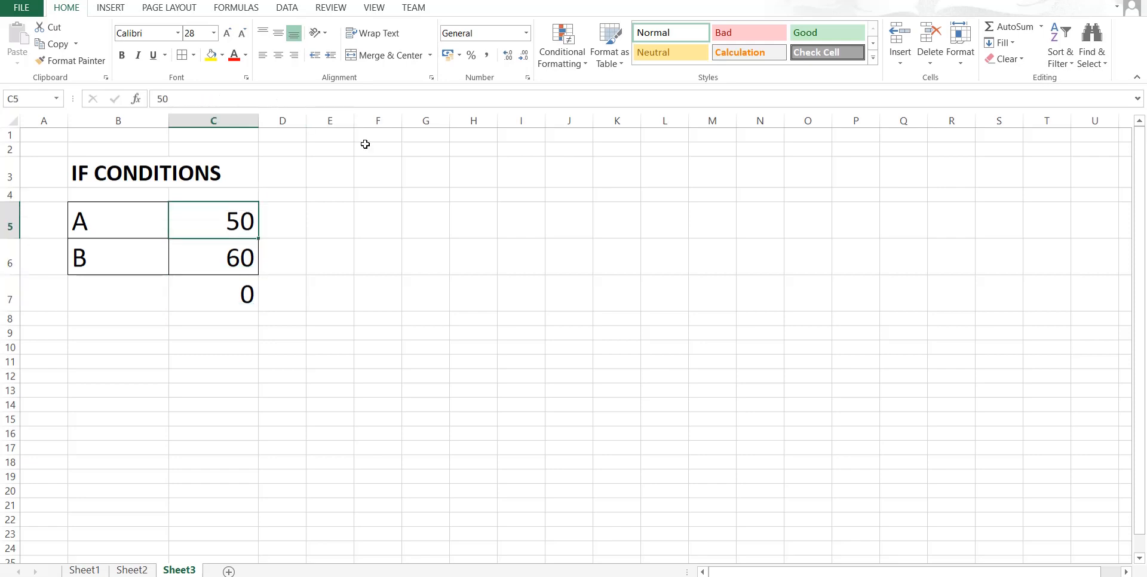
text(80)
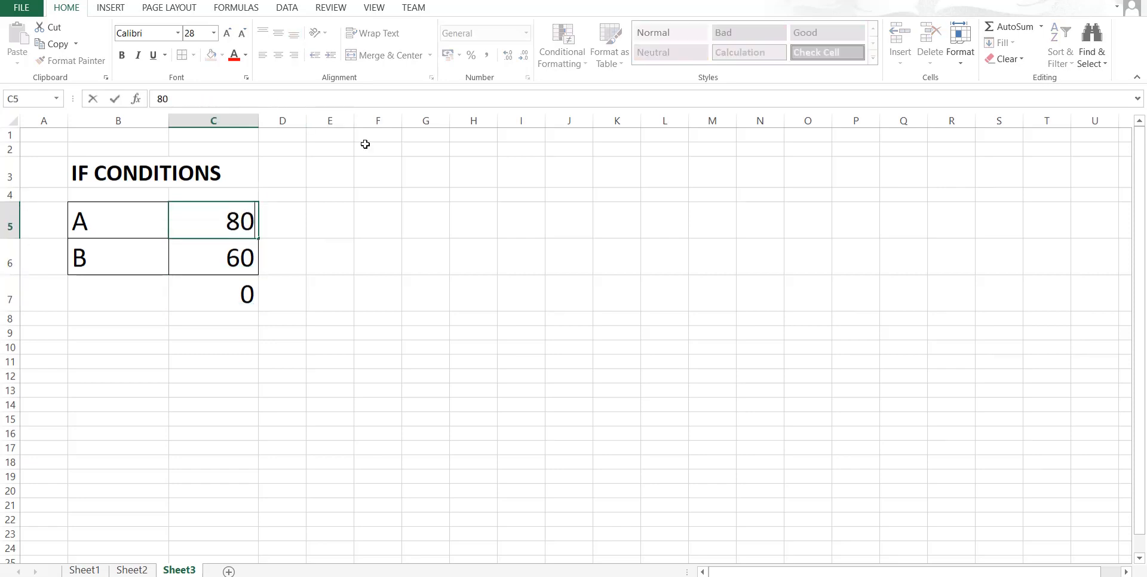
key(Return)
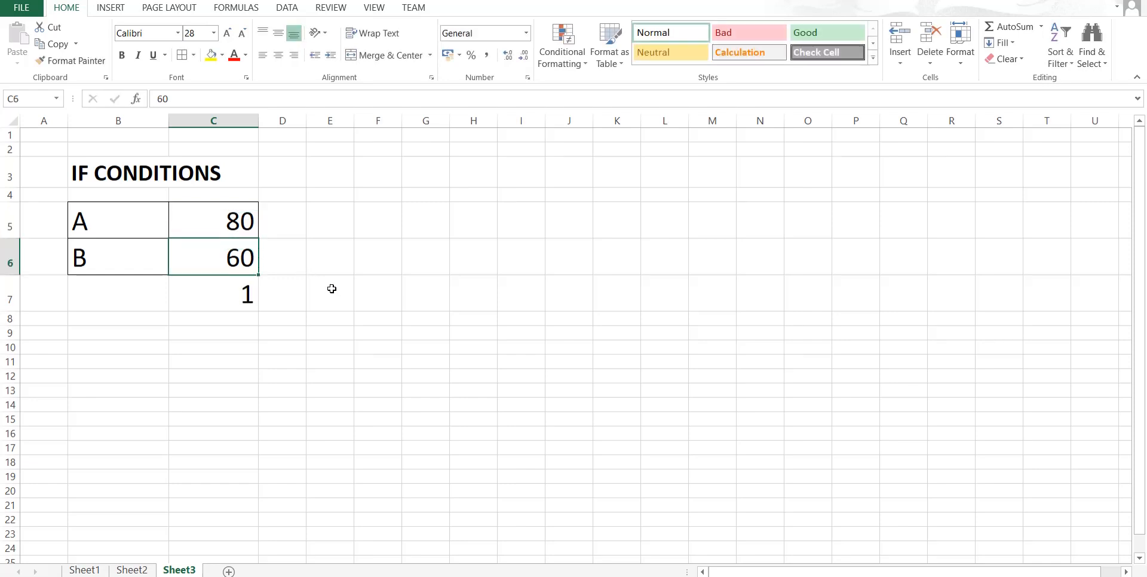
Replace the 1 and 0 results in the C7 formula with the value-if-true text "A IS GREATER THAN B"
key(Down)
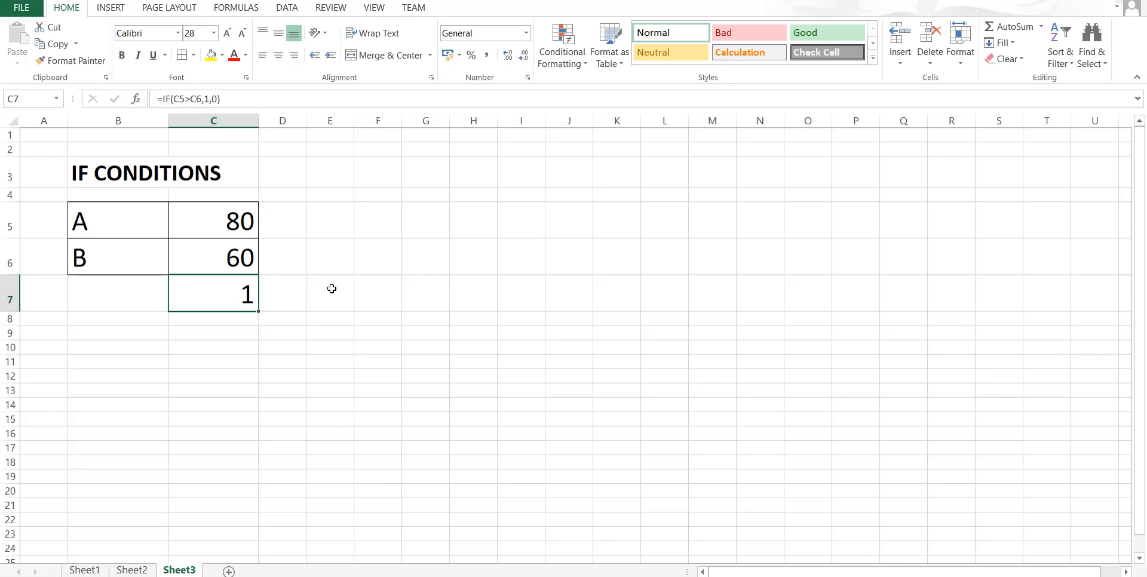
click(237, 100)
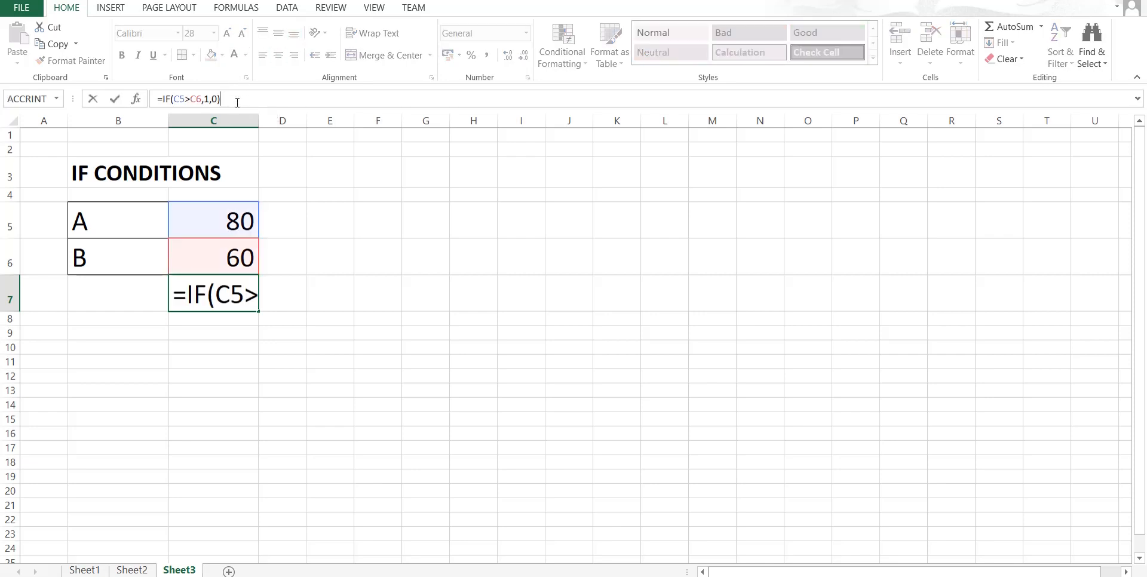
key(BackSpace)
key(BackSpace)
key(BackSpace)
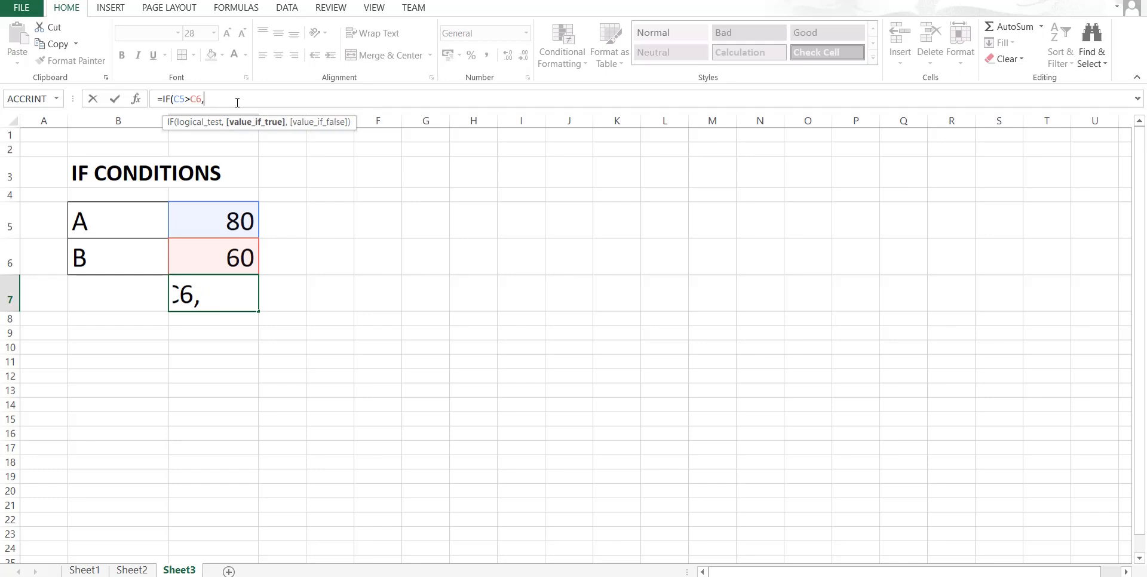
text("A IS )
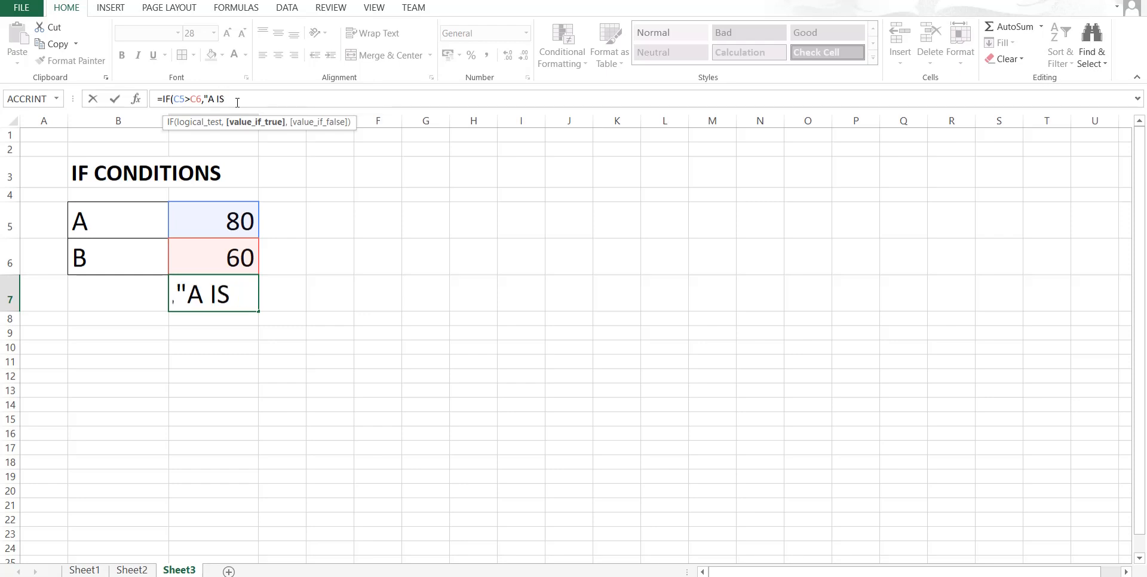
text(GREAT)
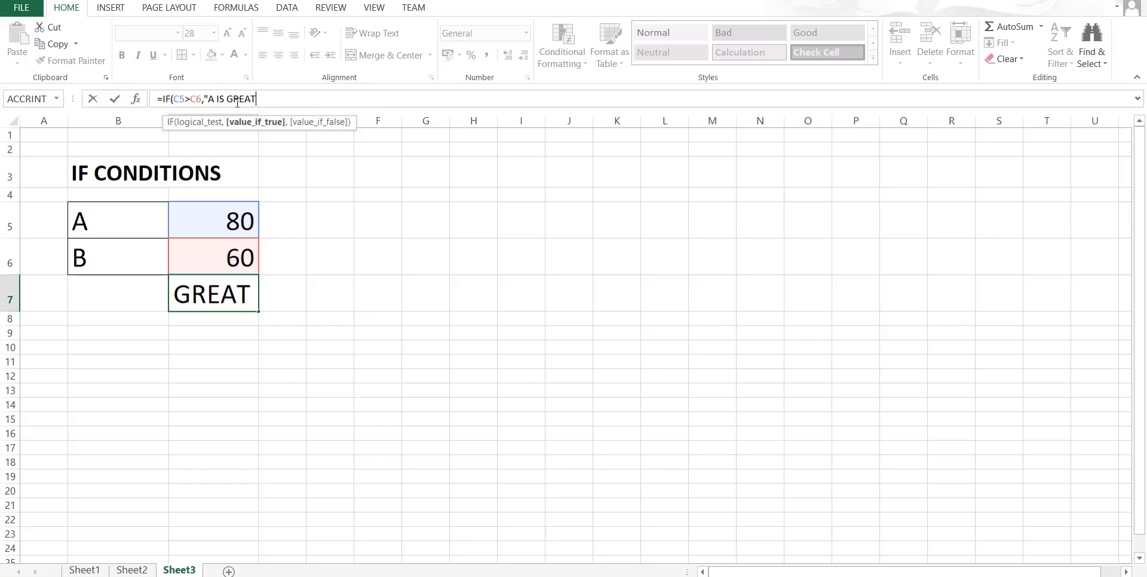
text(WE)
key(BackSpace)
key(BackSpace)
key(BackSpace)
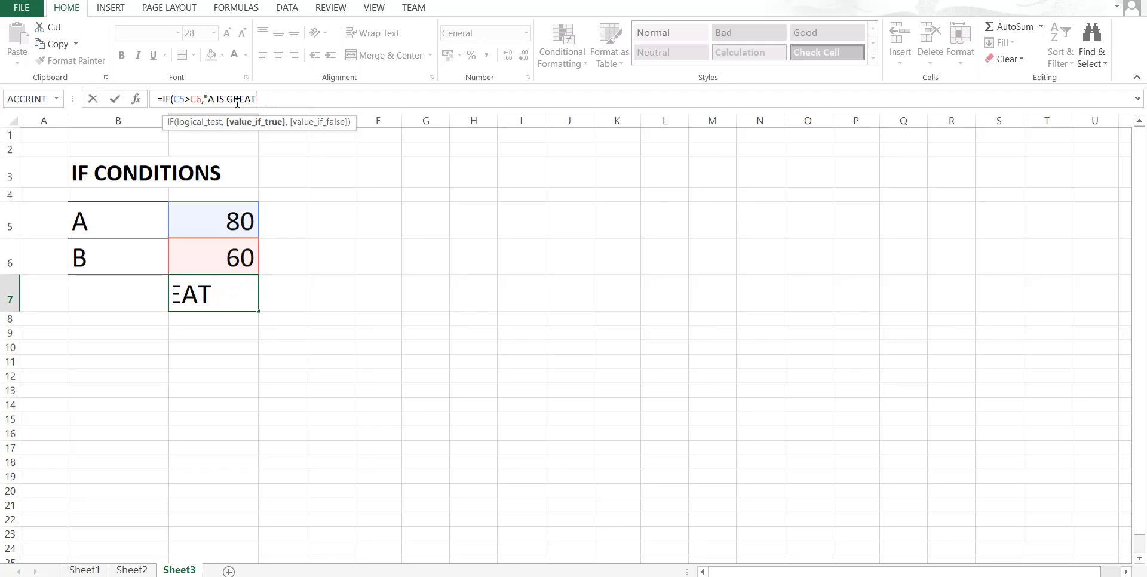
text(TER THA)
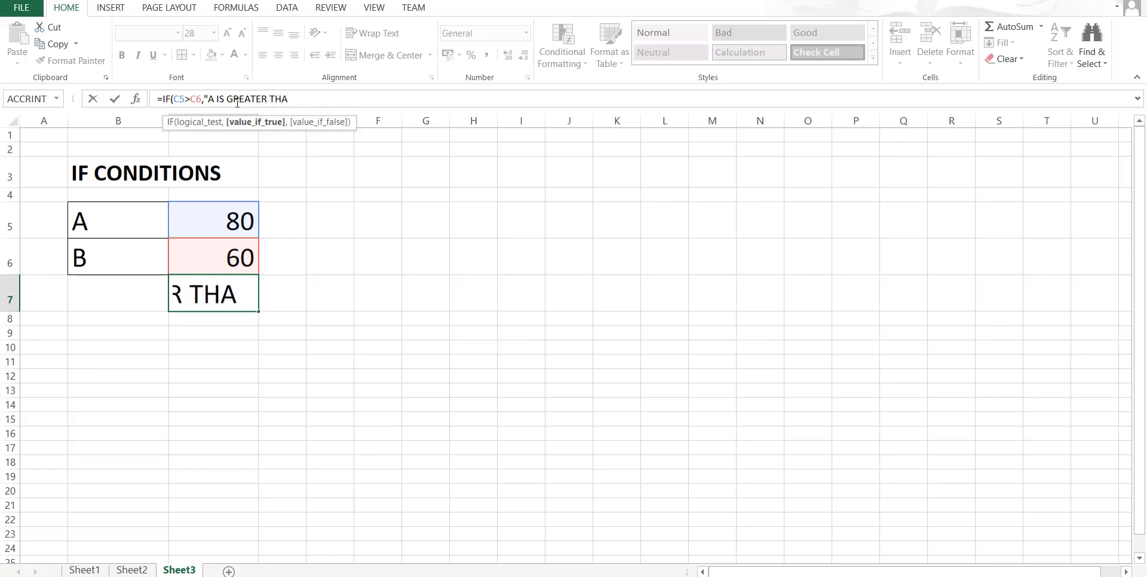
text(N B)
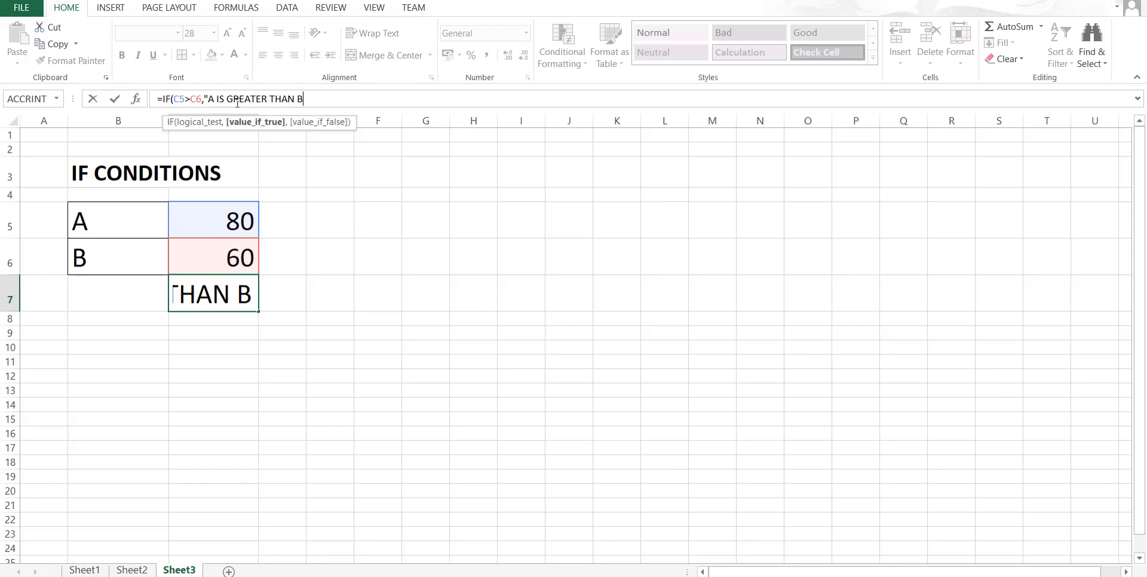
Add the value-if-false text "B IS GREATER THAN A" to the IF formula in C7
text(,)
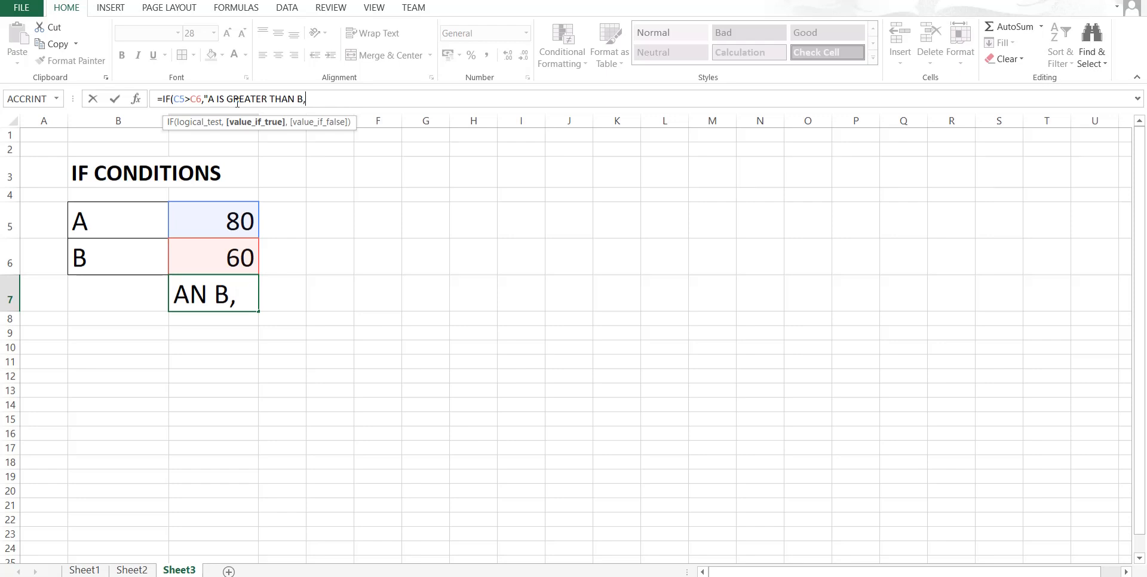
text(B O)
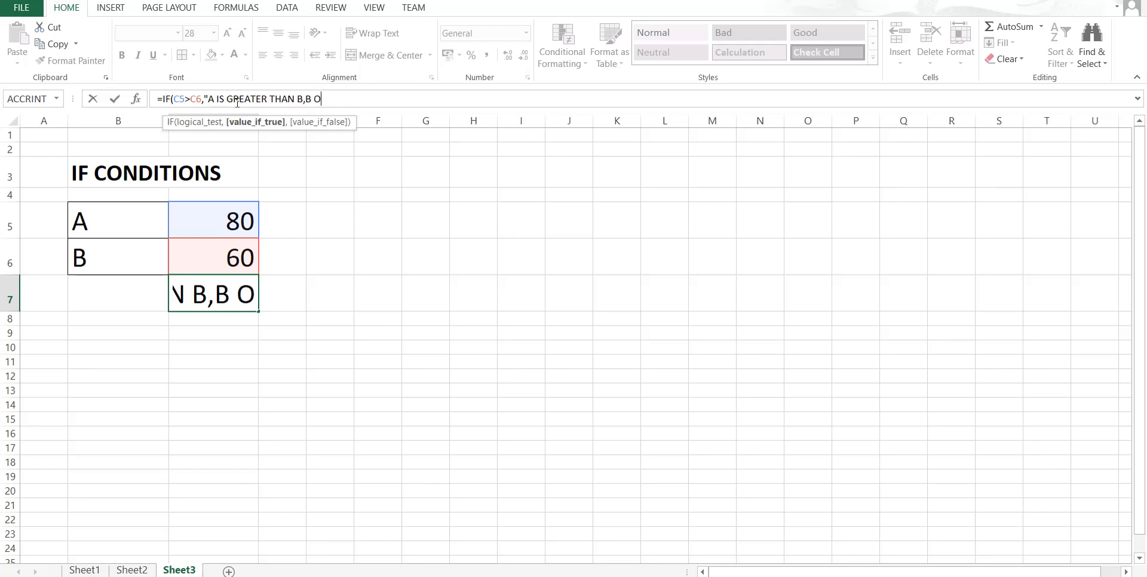
key(BackSpace)
key(BackSpace)
text(")
text(B )
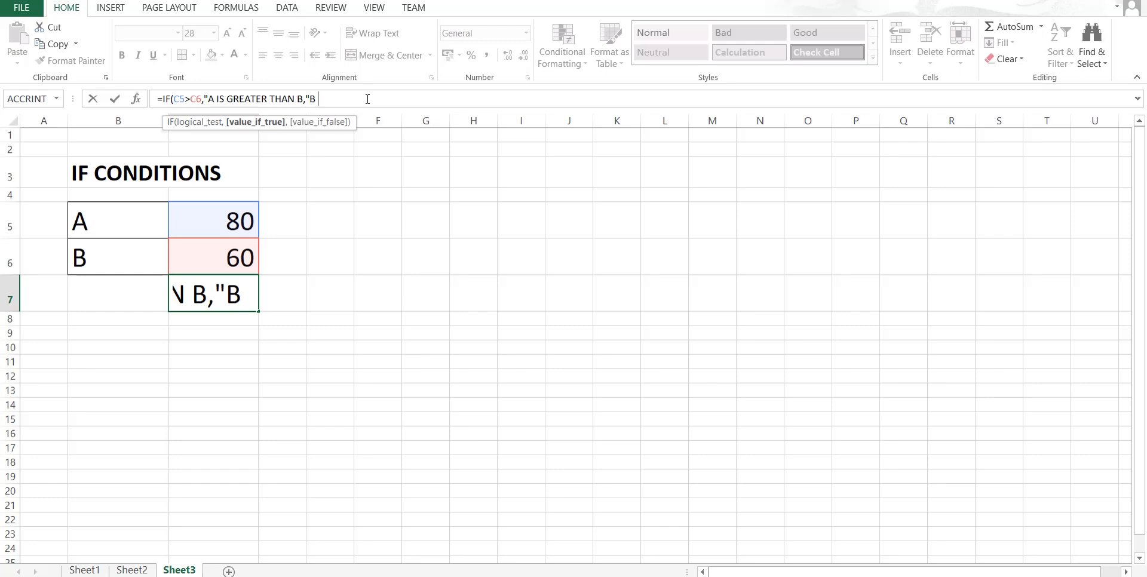
text(IS )
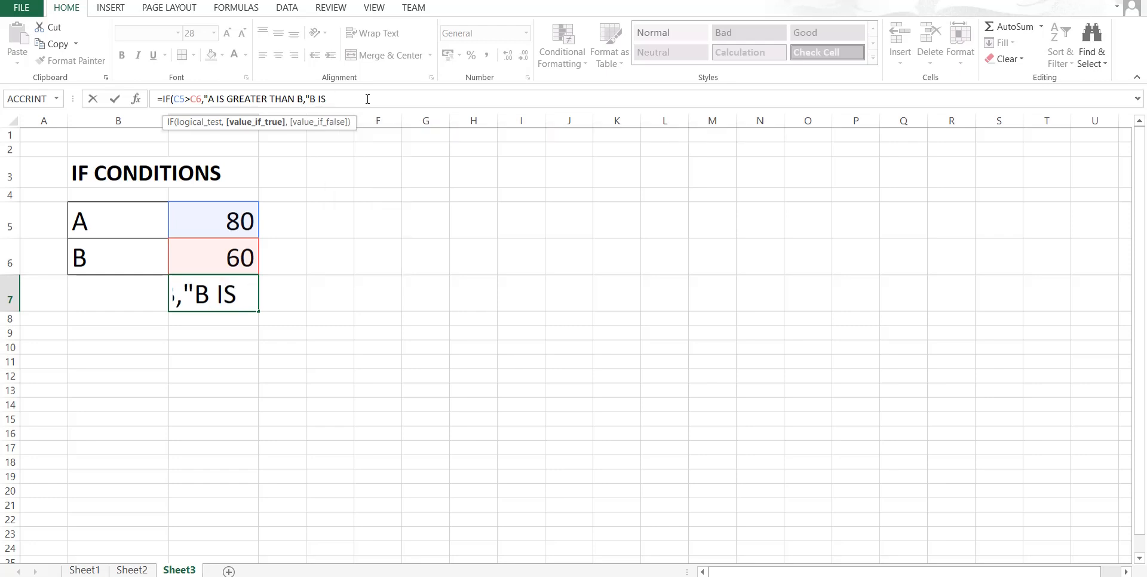
text(GREAT)
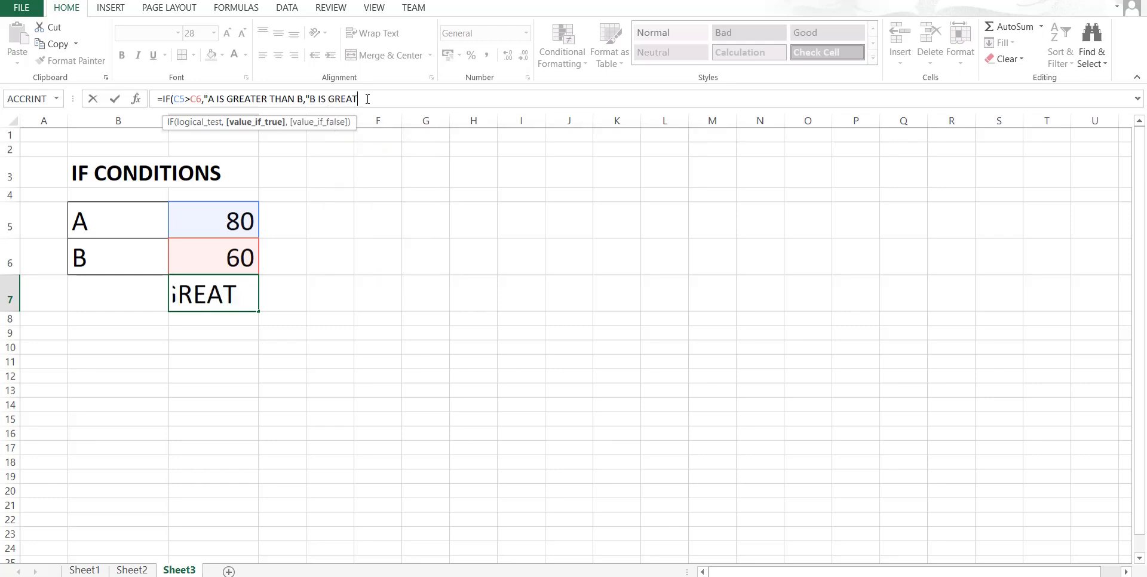
text(ER THAN )
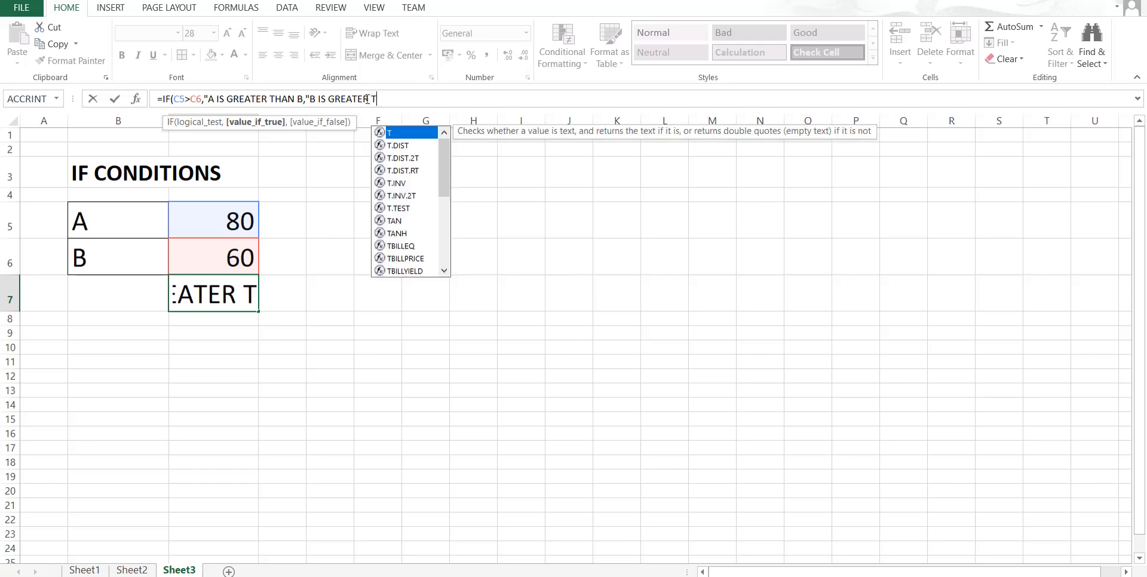
text(A)
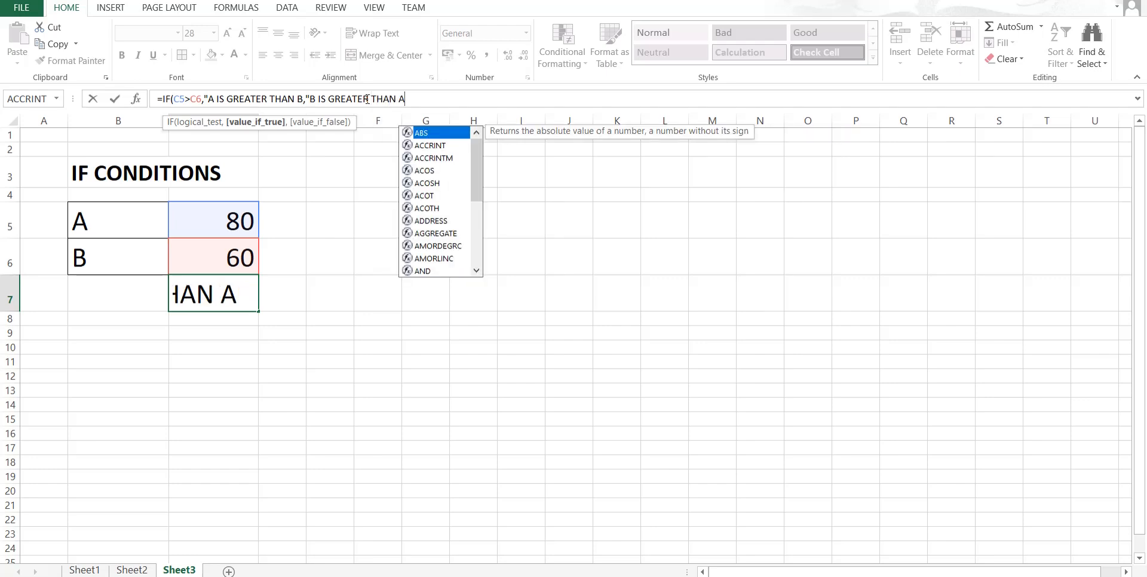
text(")
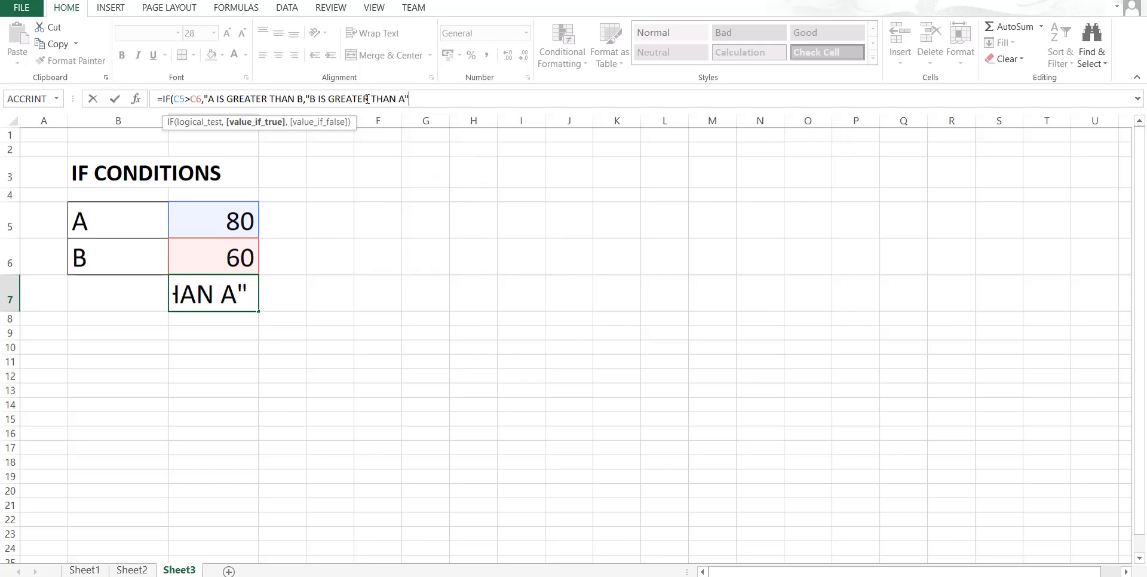
Close the C7 formula's parenthesis, add the missing quotation mark after "A IS GREATER THAN B", and commit it
text())
click(302, 99)
text(")
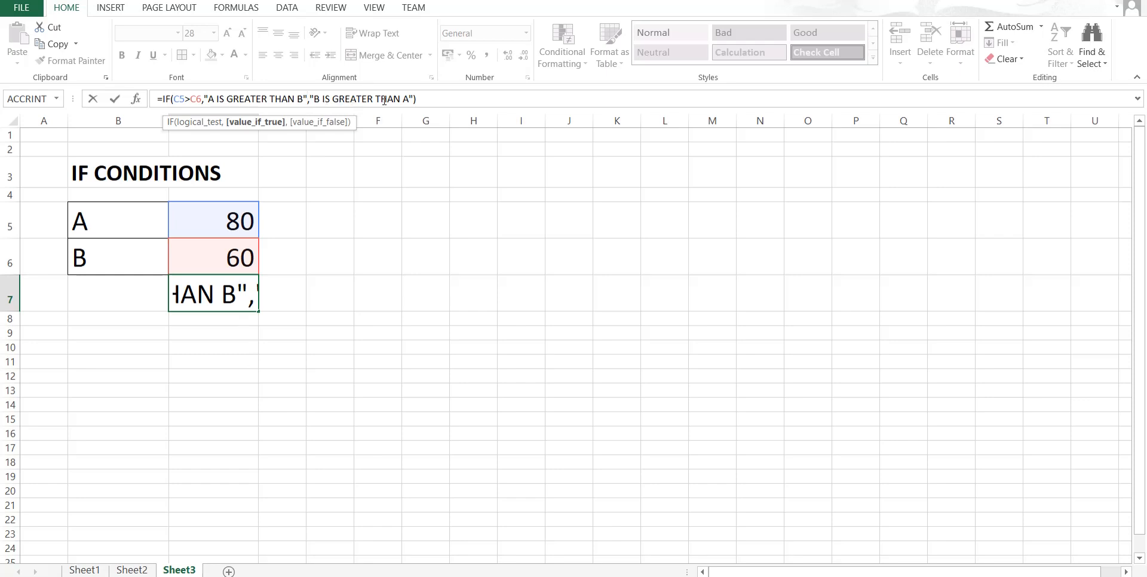
key(Return)
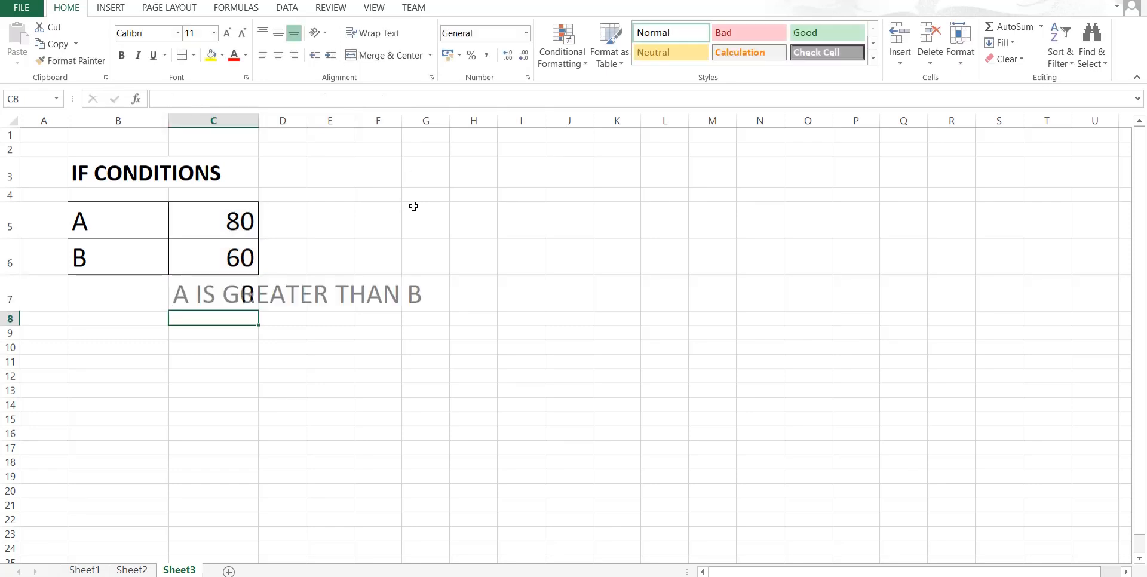
Compare the text result in C7 with the values of A and B in C5 and C6
key(Up)
key(Up)
key(Up)
key(Up)
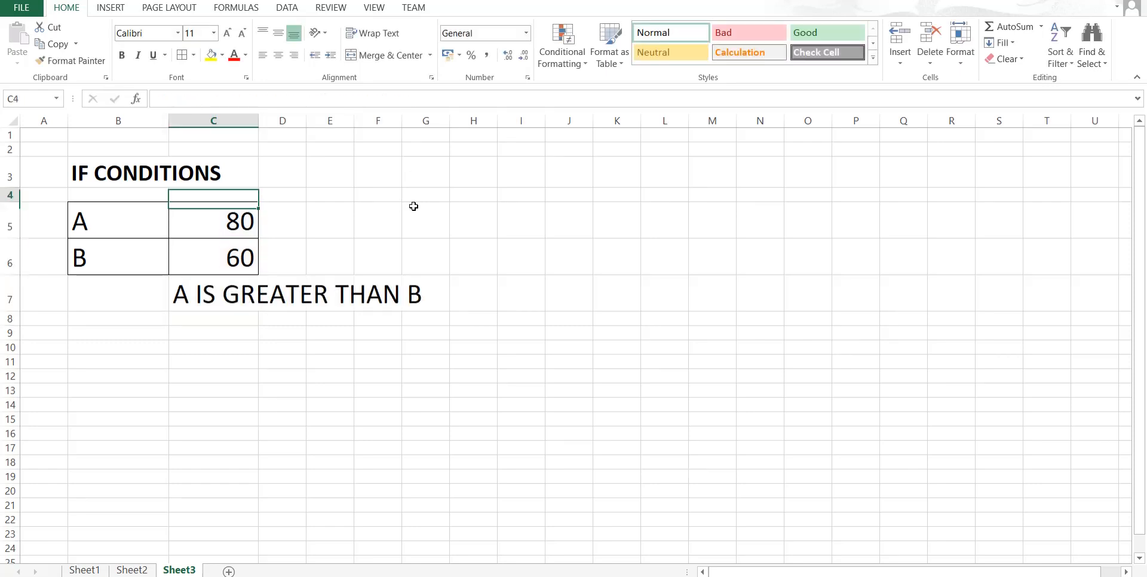
key(Down)
key(Down)
key(Down)
key(Down)
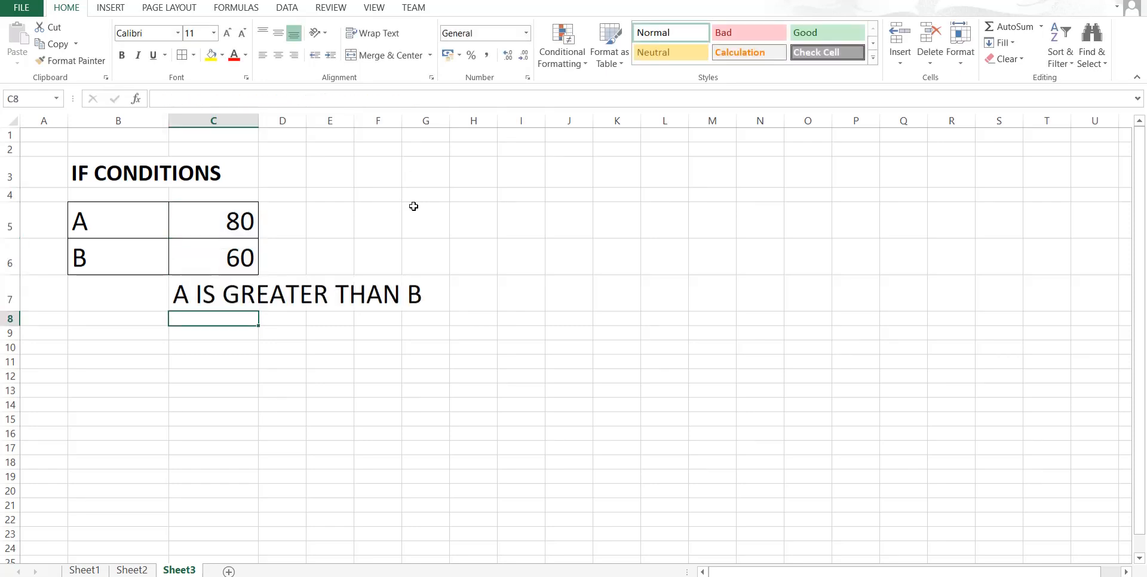
Set A's value in C5 to 50 and check the IF result in C7
key(Up)
key(Up)
key(Up)
key(Up)
key(Down)
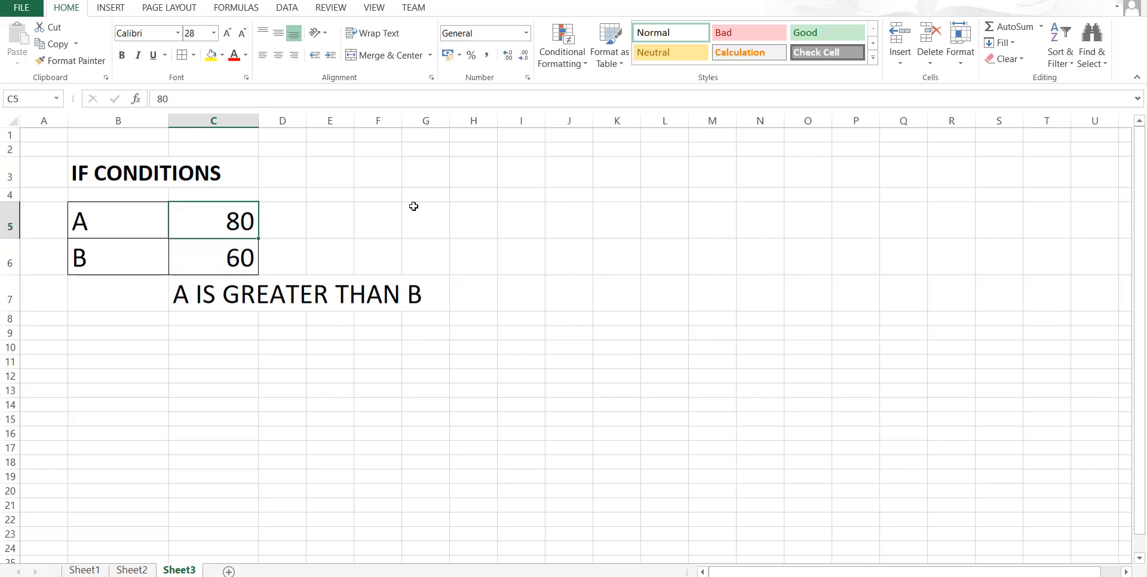
text(50)
key(Return)
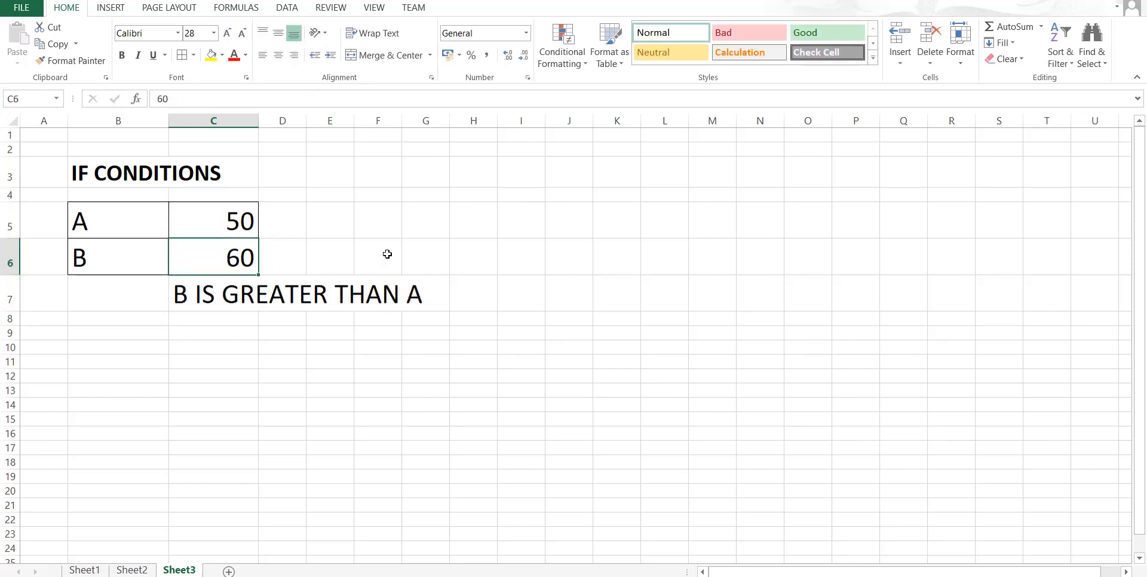
key(Down)
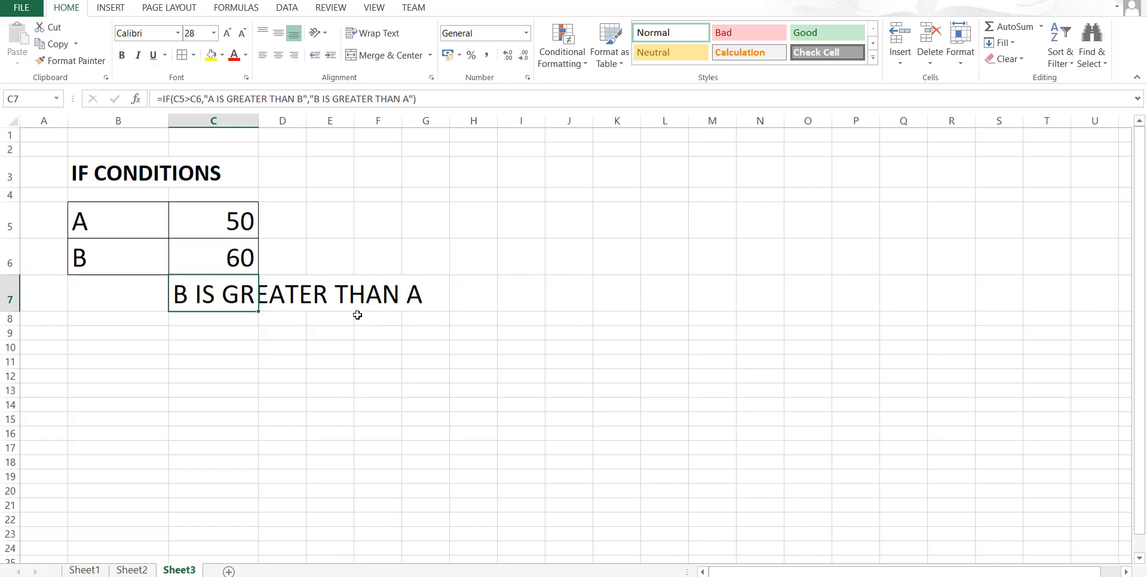
Switch to Sheet2 and review the subjects and their marks from ENGLISH to HINDI
click(131, 570)
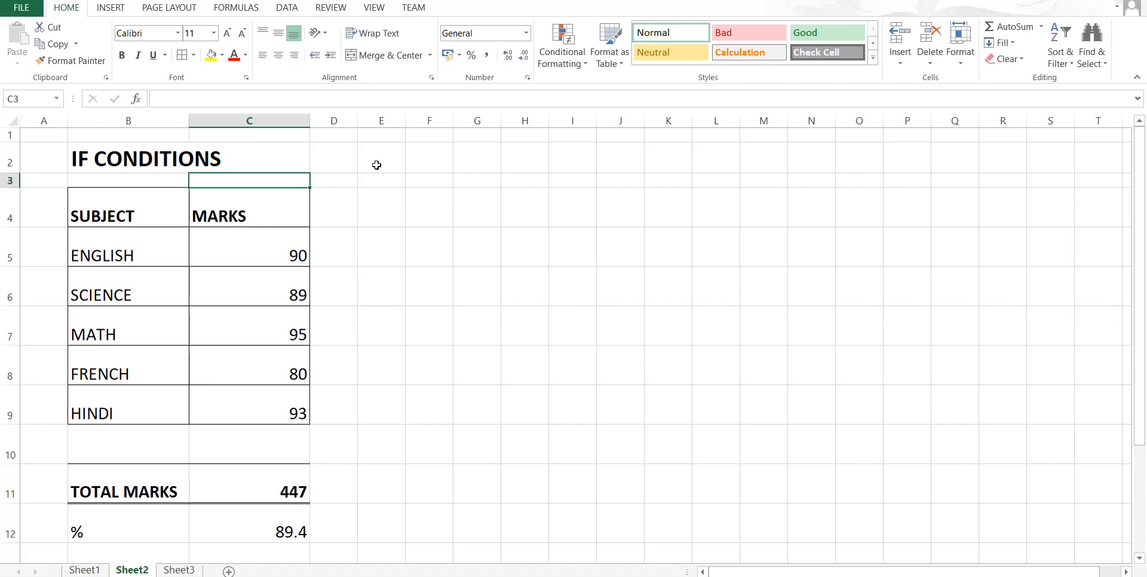
key(Down)
key(Down)
key(Left)
key(Up)
key(Up)
key(Up)
key(Down)
key(Down)
key(Down)
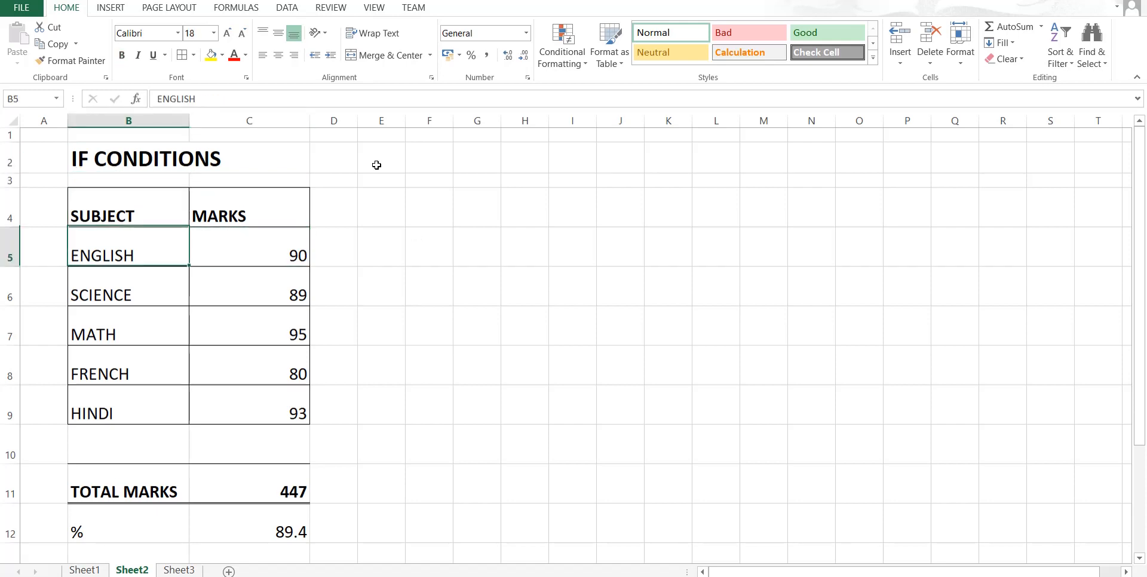
key(Up)
key(Right)
key(Left)
key(Down)
key(Down)
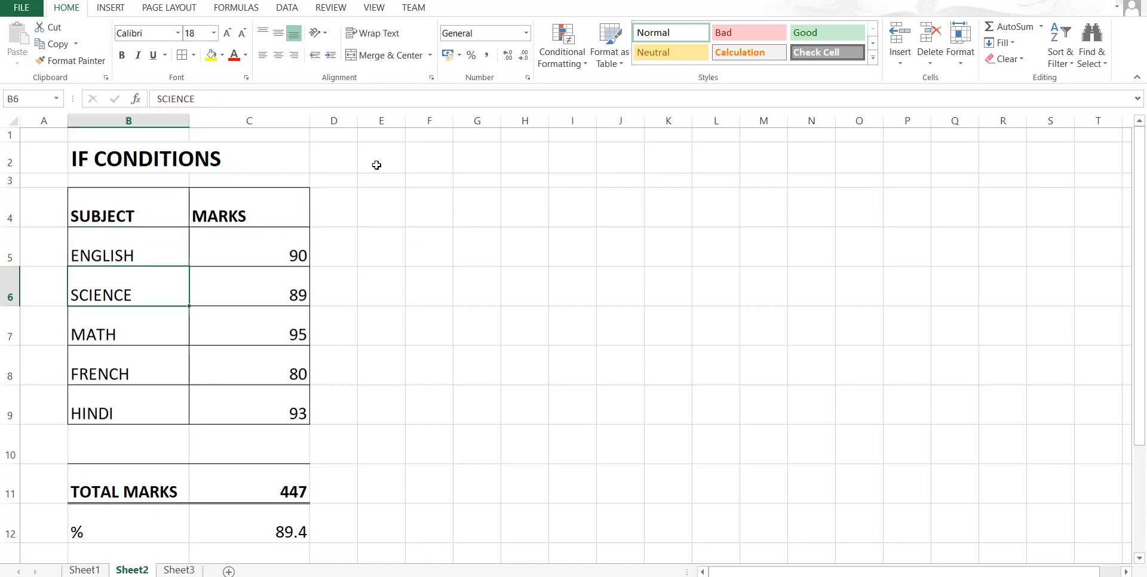
key(Down)
key(Down)
key(Down)
key(Down)
key(Up)
key(Up)
key(Up)
key(Up)
key(Up)
key(Right)
key(Down)
key(Down)
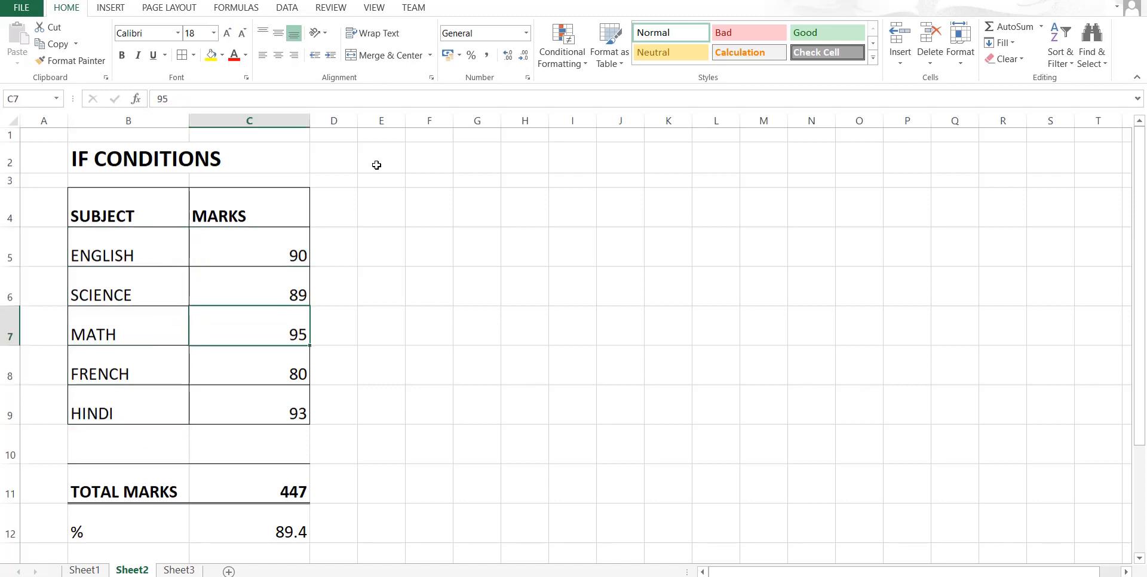
key(Down)
key(Down)
key(Left)
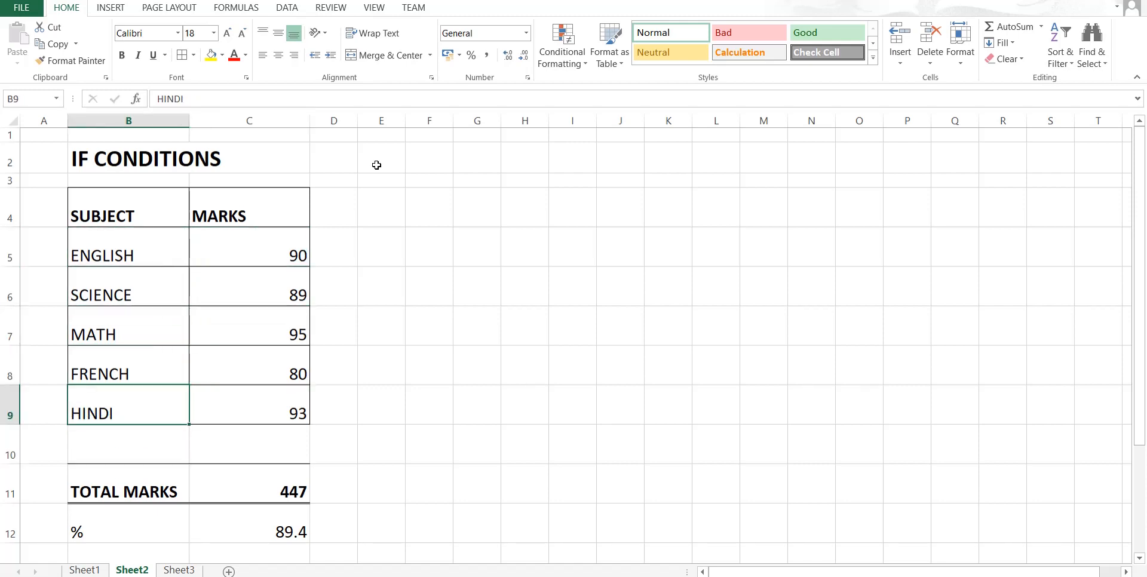
Examine the total marks, percentage and result cells in C11 to C13 and their formulas
key(Right)
key(Down)
key(Down)
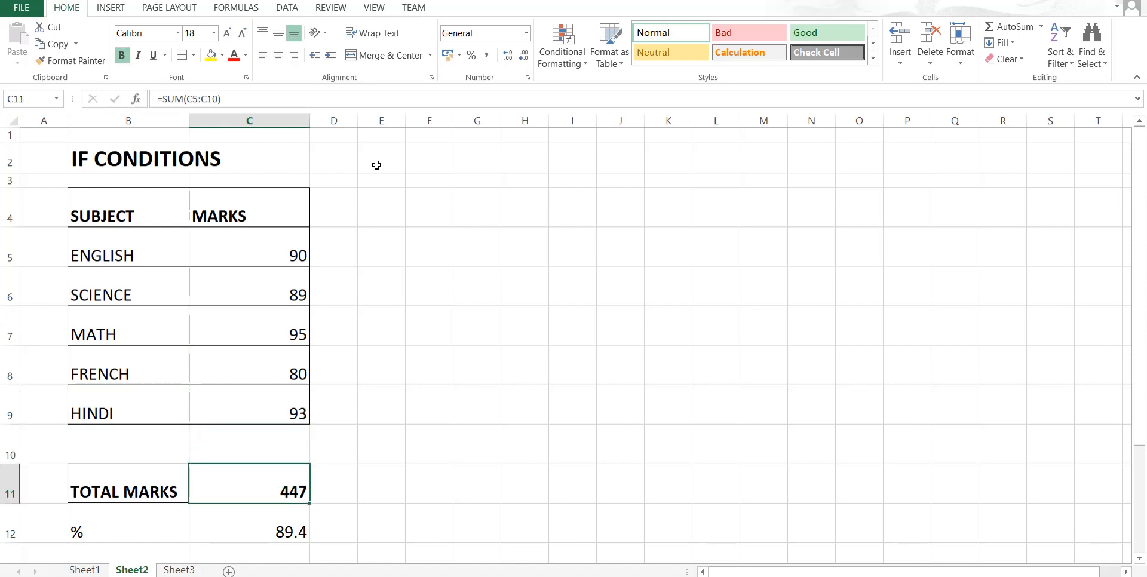
key(Down)
key(Down)
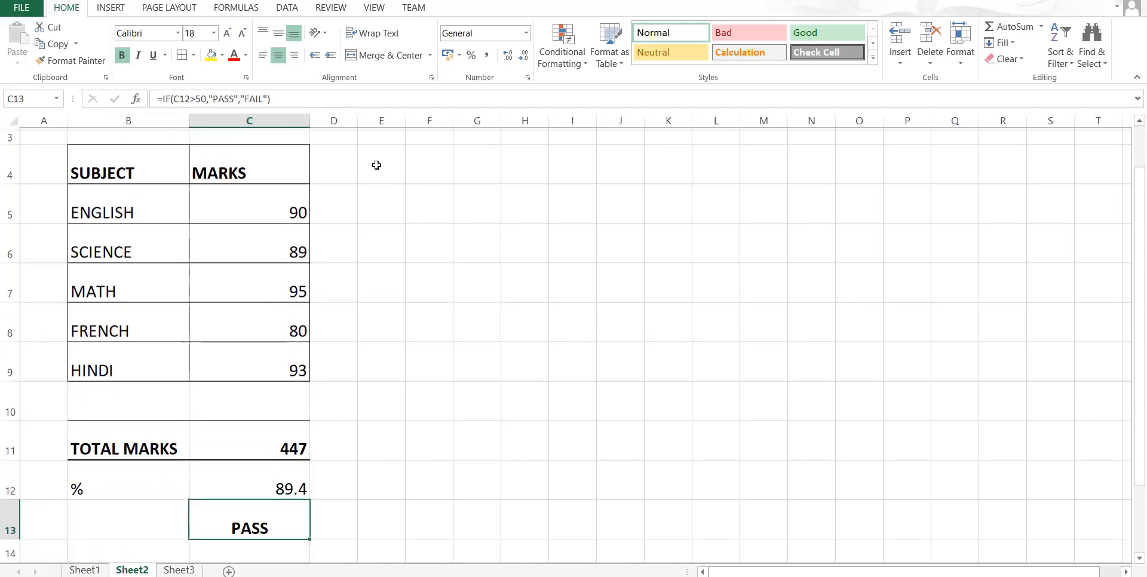
key(Up)
key(Up)
key(Down)
key(Up)
key(Up)
key(Up)
key(Up)
key(Up)
key(Up)
key(Up)
key(Up)
key(Up)
key(Up)
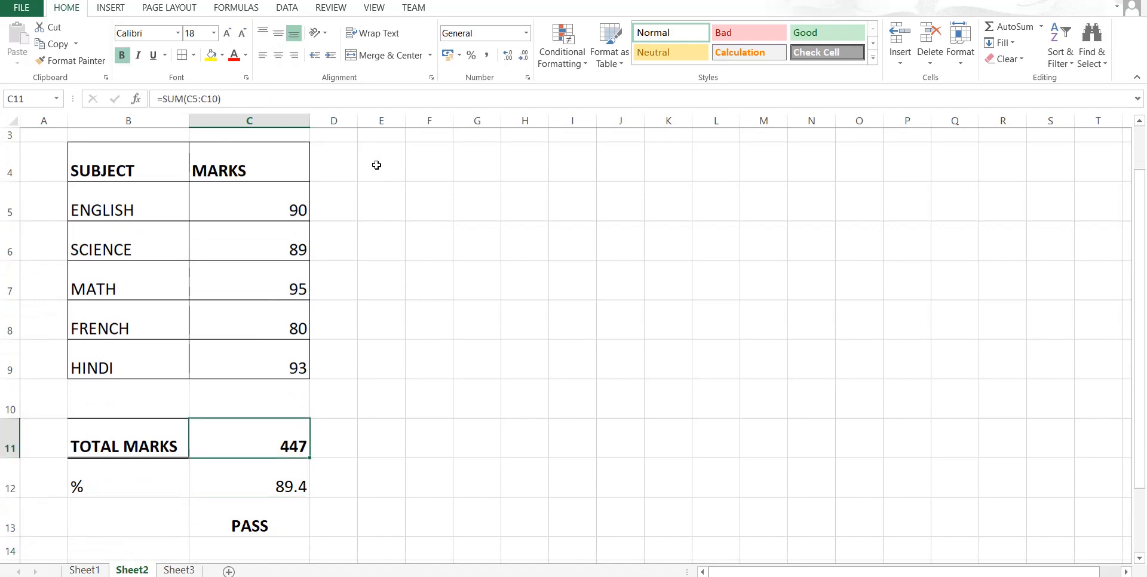
key(Down)
key(Down)
key(Down)
key(Down)
key(Down)
key(Down)
key(Down)
key(Down)
key(Down)
key(Down)
key(Down)
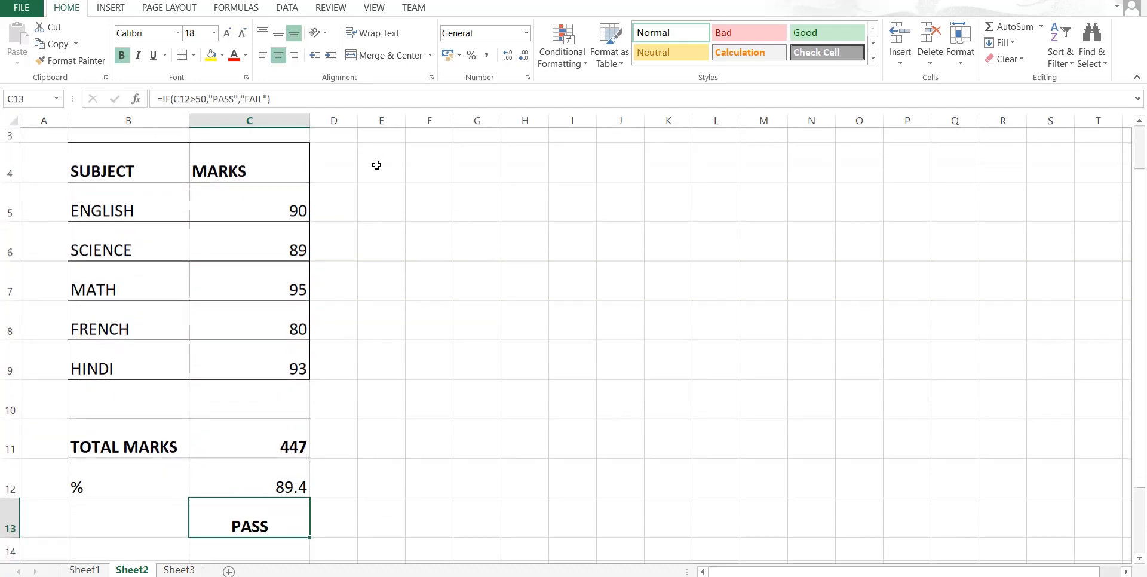
Go back over the marks column and check how the percentage in C12 is calculated
key(Up)
key(Up)
key(Up)
key(Up)
key(Up)
key(Down)
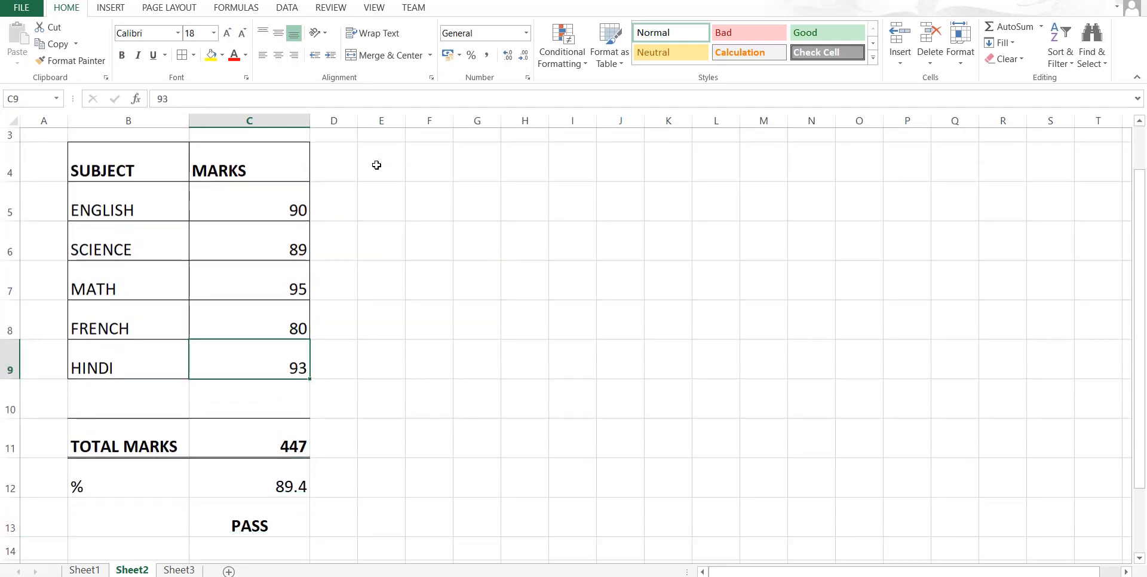
key(Up)
key(Up)
key(Up)
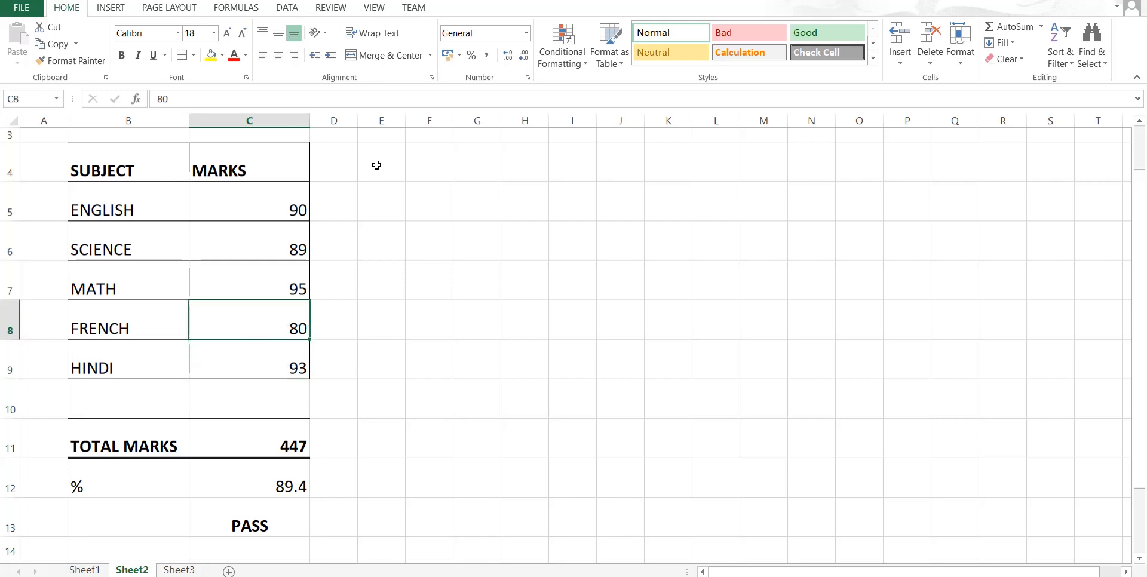
key(Down)
key(Down)
key(Down)
key(Down)
key(Down)
key(Down)
key(Down)
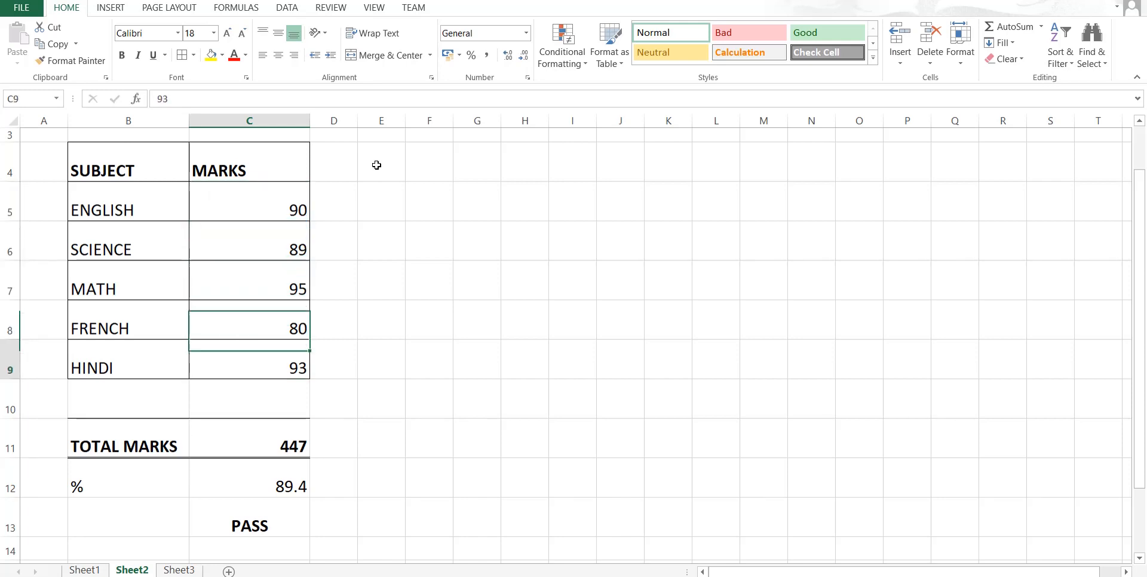
key(Up)
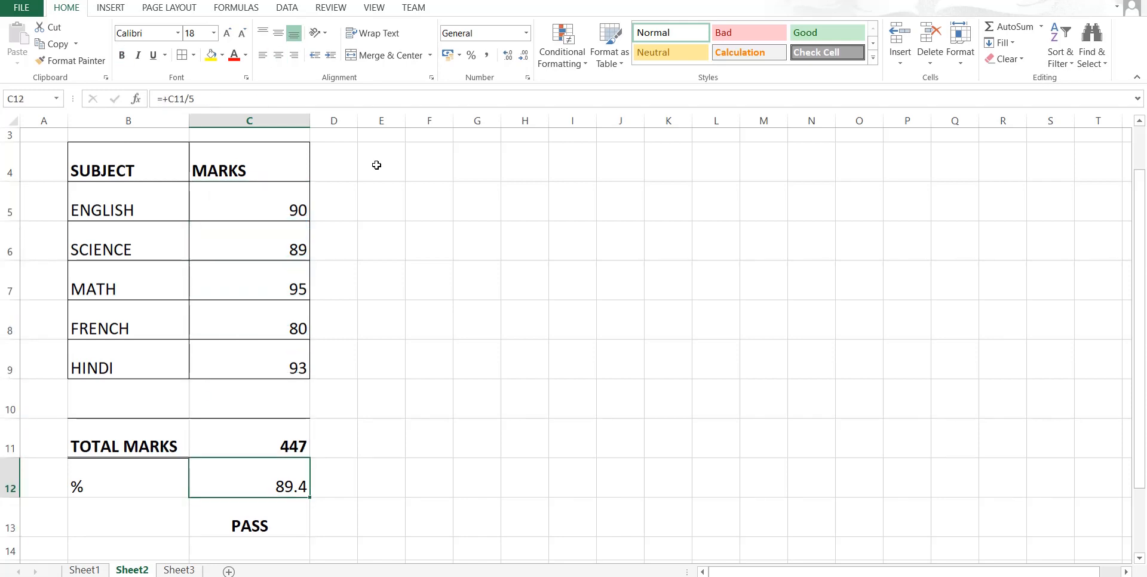
Replace the content of C13 with an IF formula testing C12>50 and returning "PASS" when true, up to the false argument
key(Down)
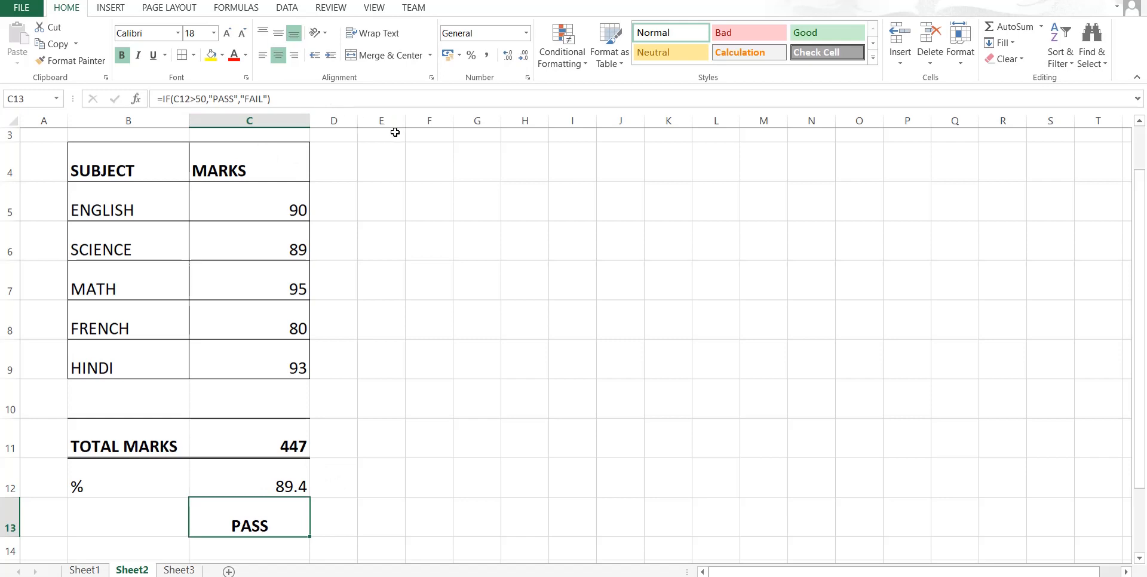
key(Delete)
text(=)
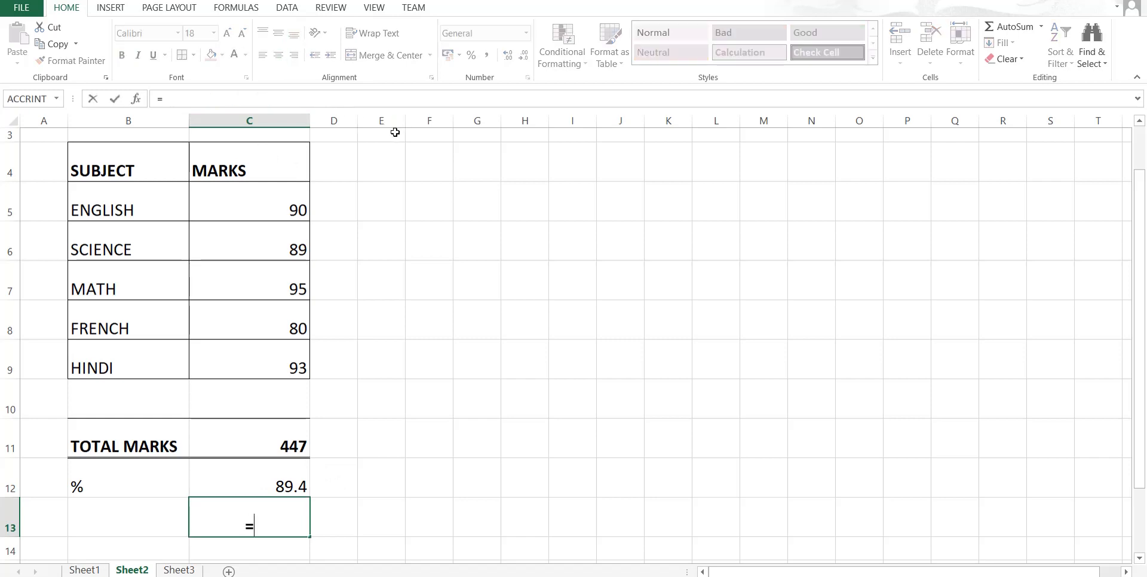
text(IF)
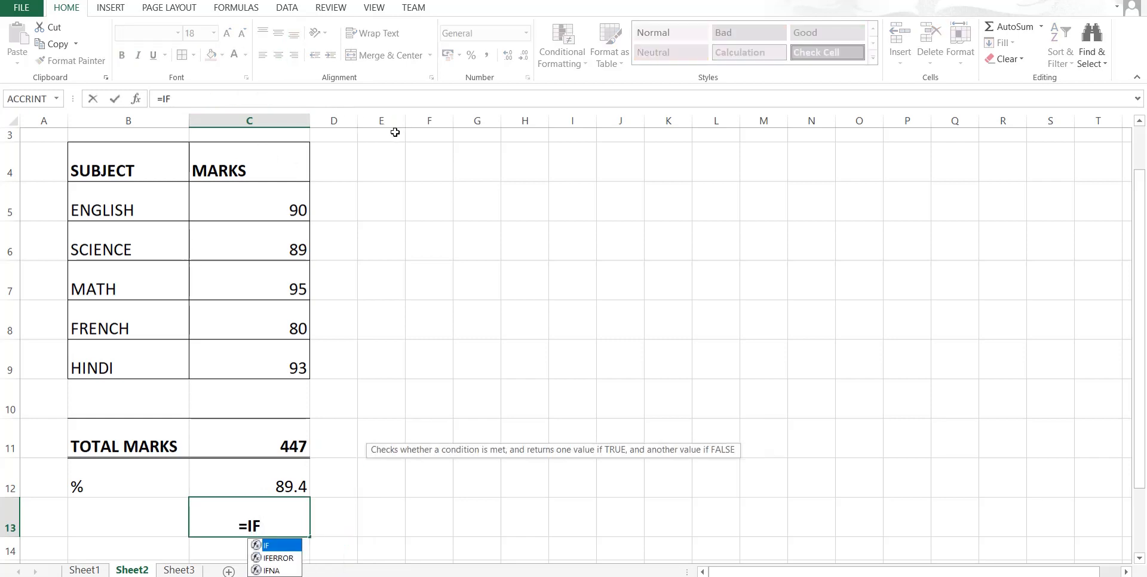
text(()
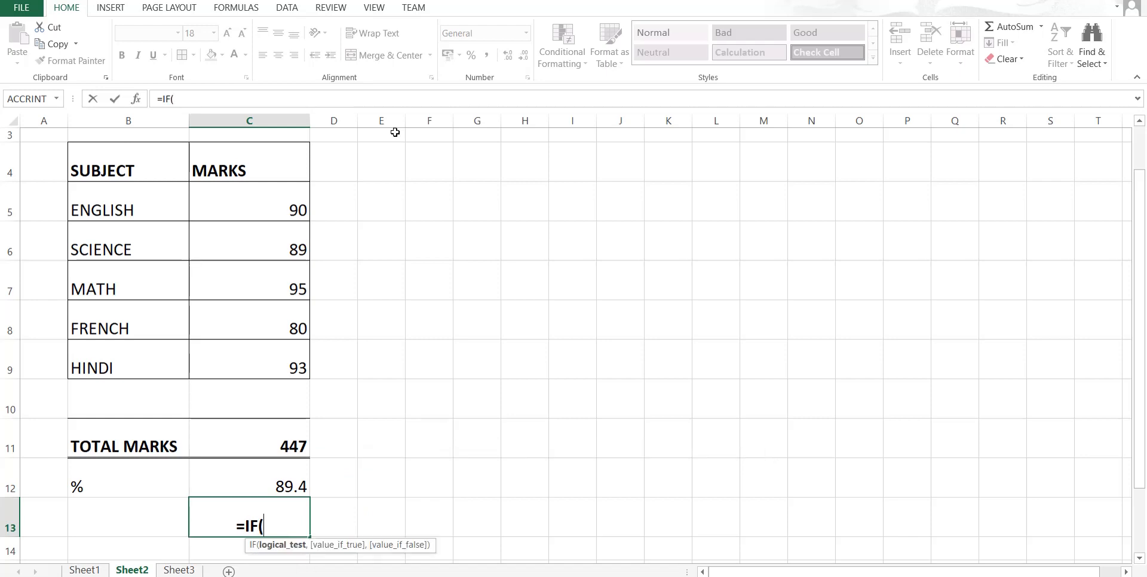
key(Up)
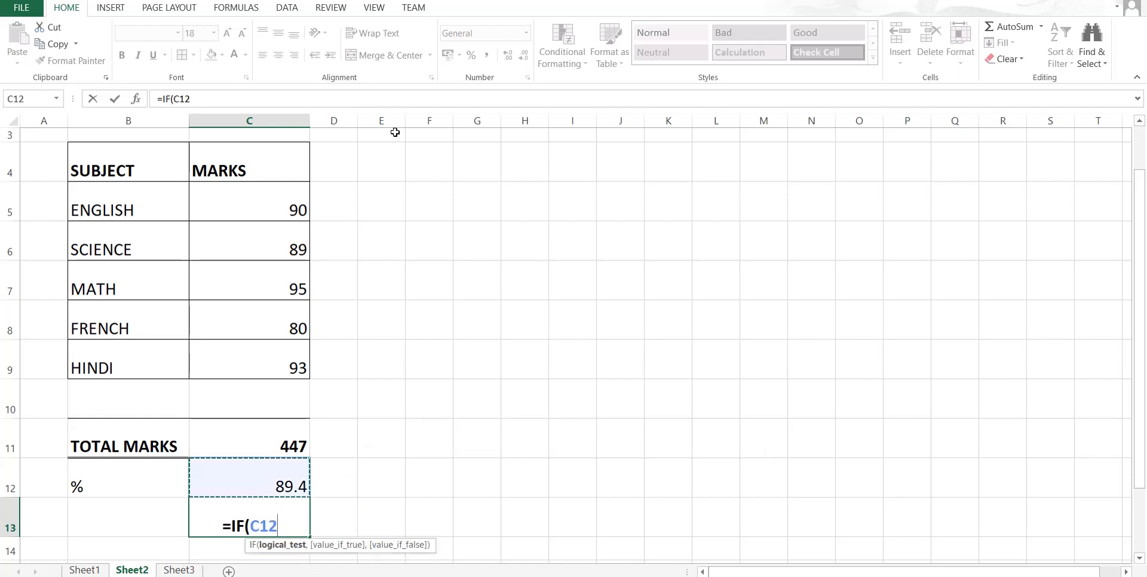
text(>50)
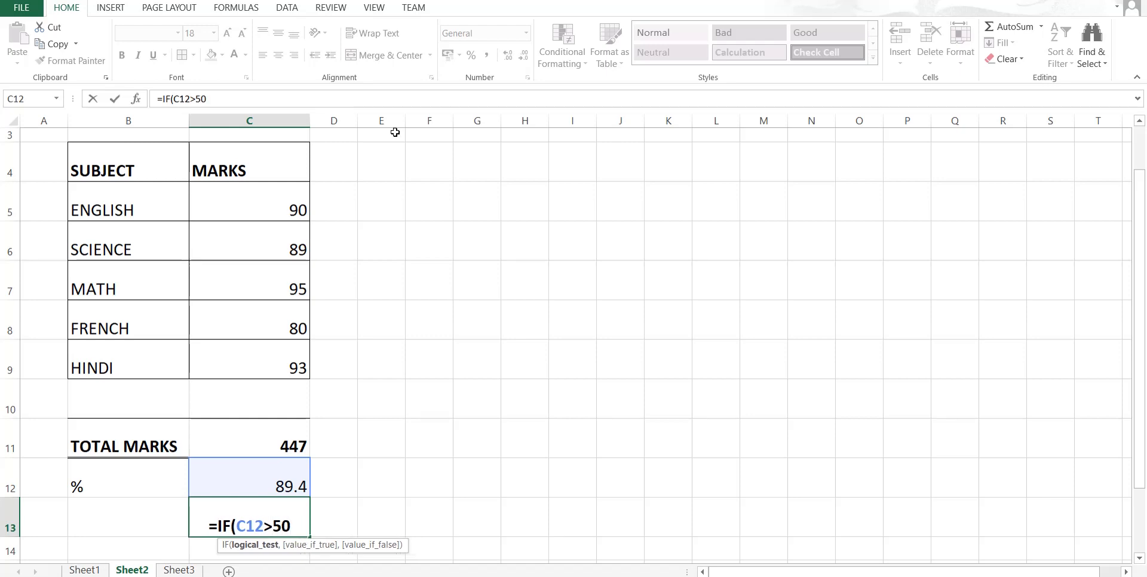
text(,)
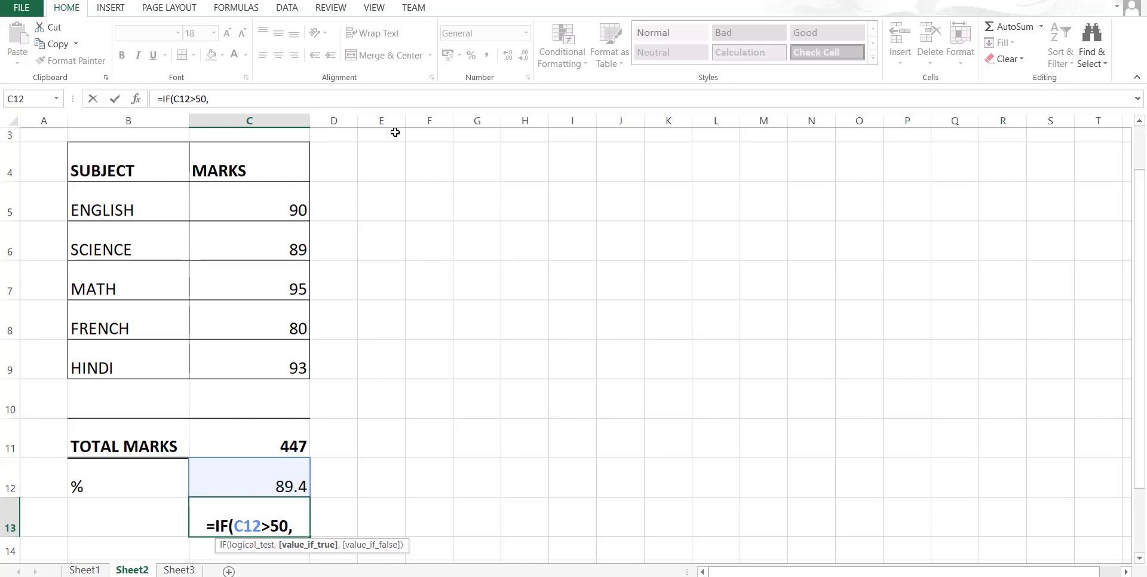
text("PAS)
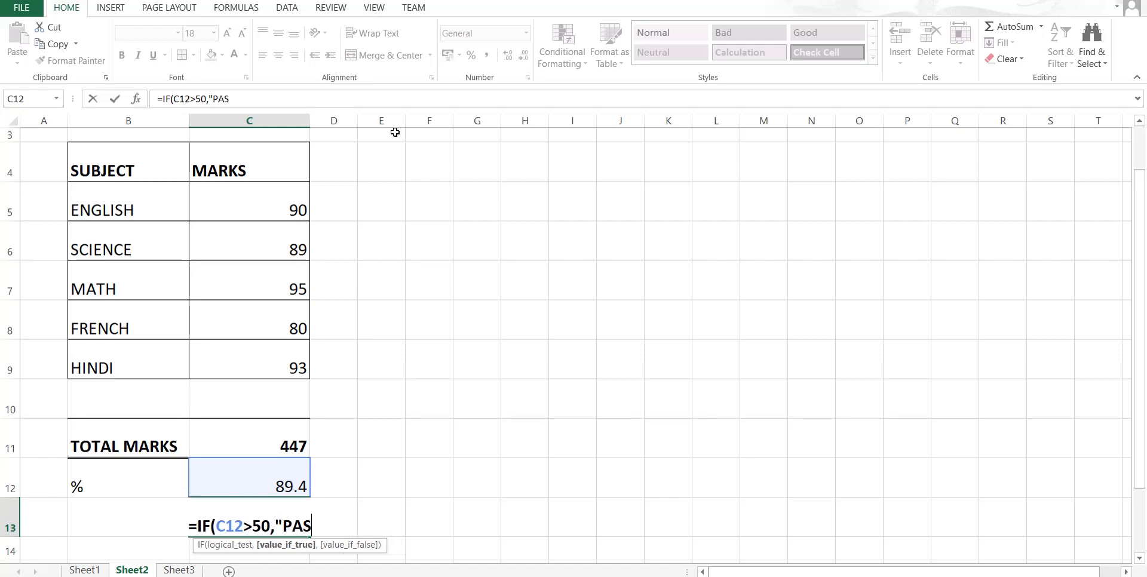
text(S")
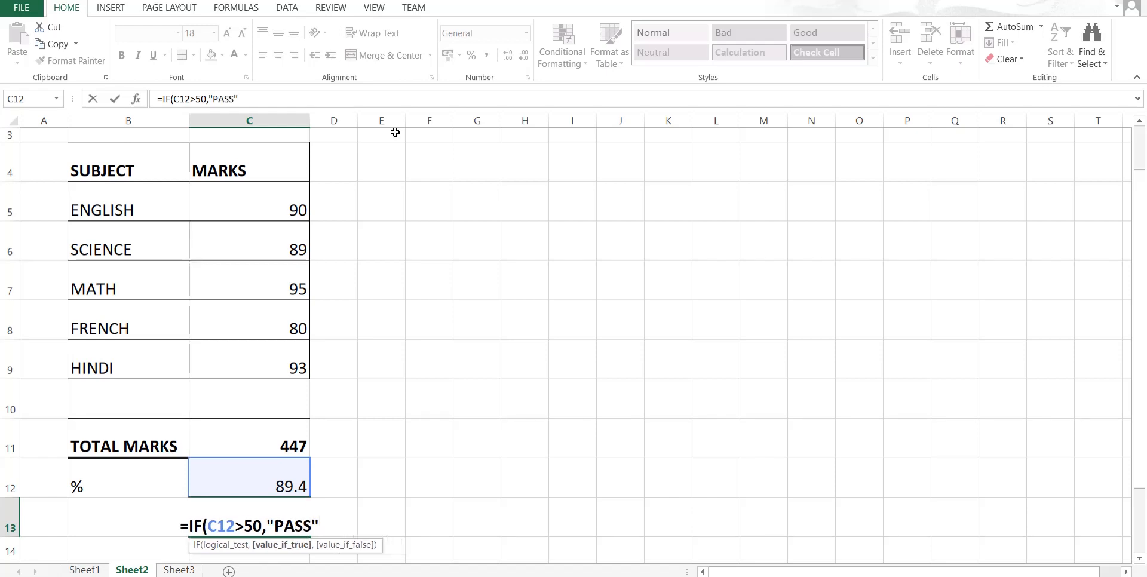
text(,)
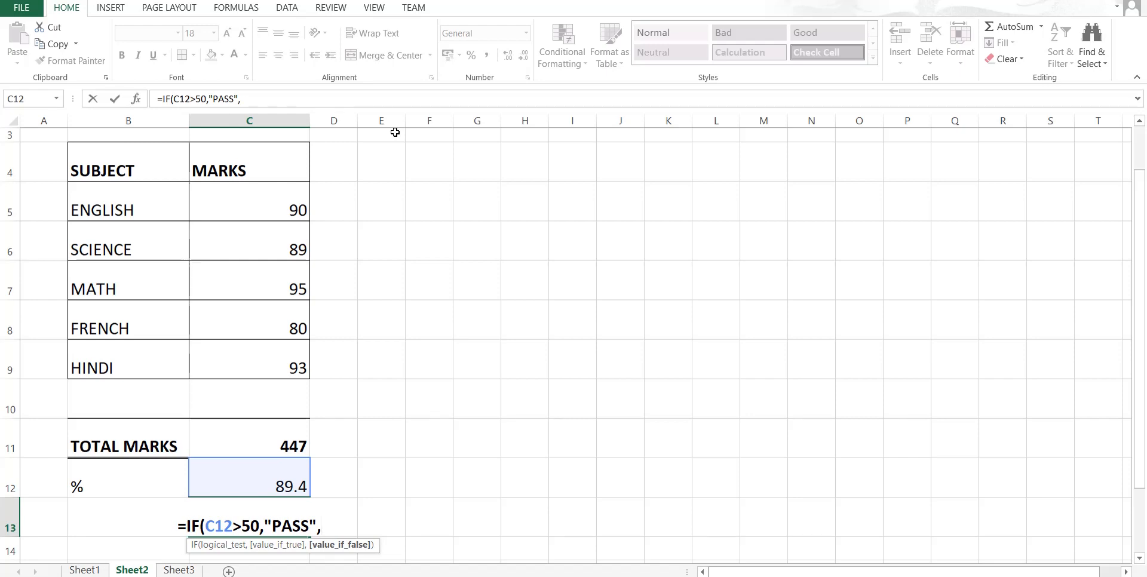
text(FAI)
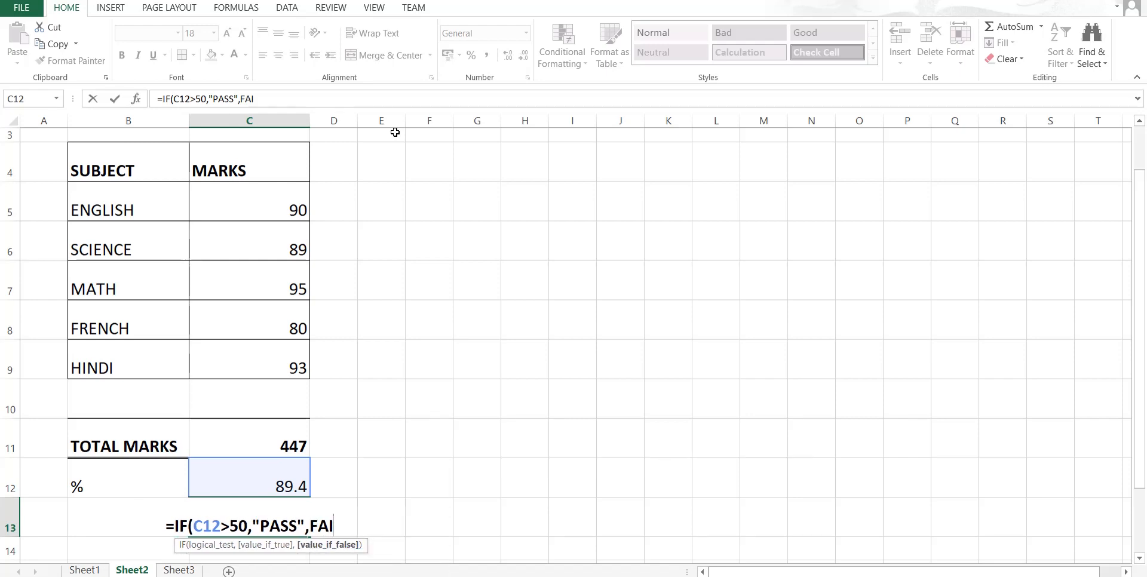
key(BackSpace)
key(BackSpace)
key(BackSpace)
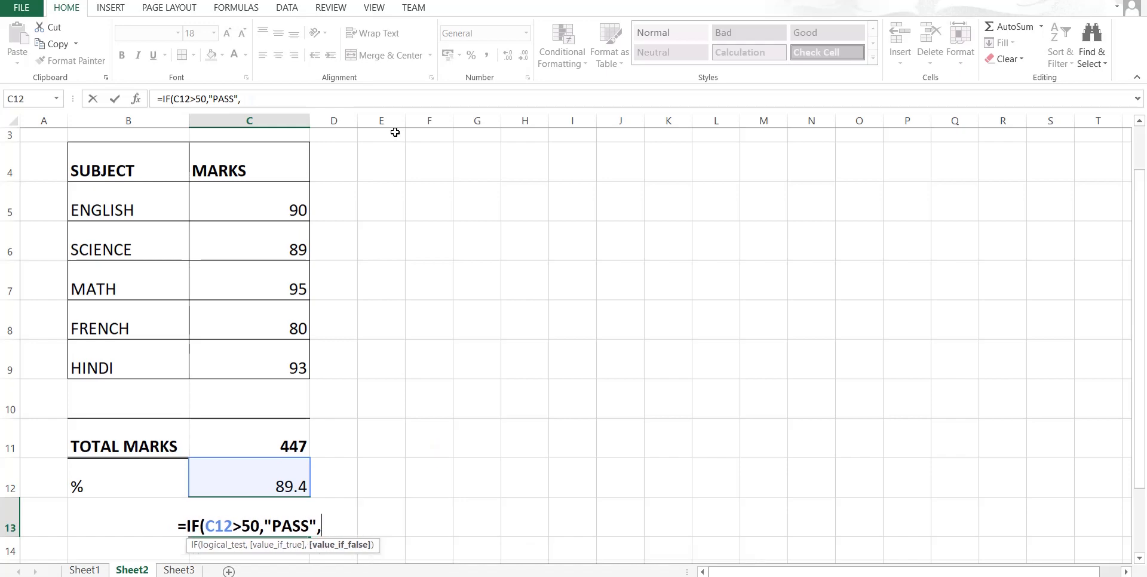
Complete the C13 formula with TRY AGAIN as the false result and accept the suggested correction to =IF(C12>50,"PASS","TRYAGAIN")
text(TRYN)
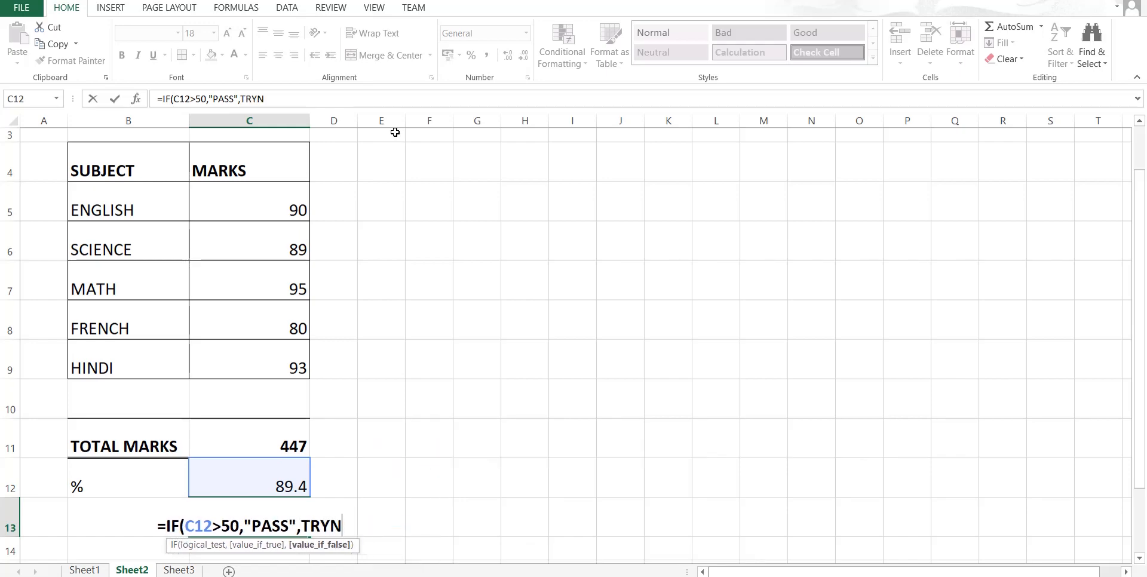
key(BackSpace)
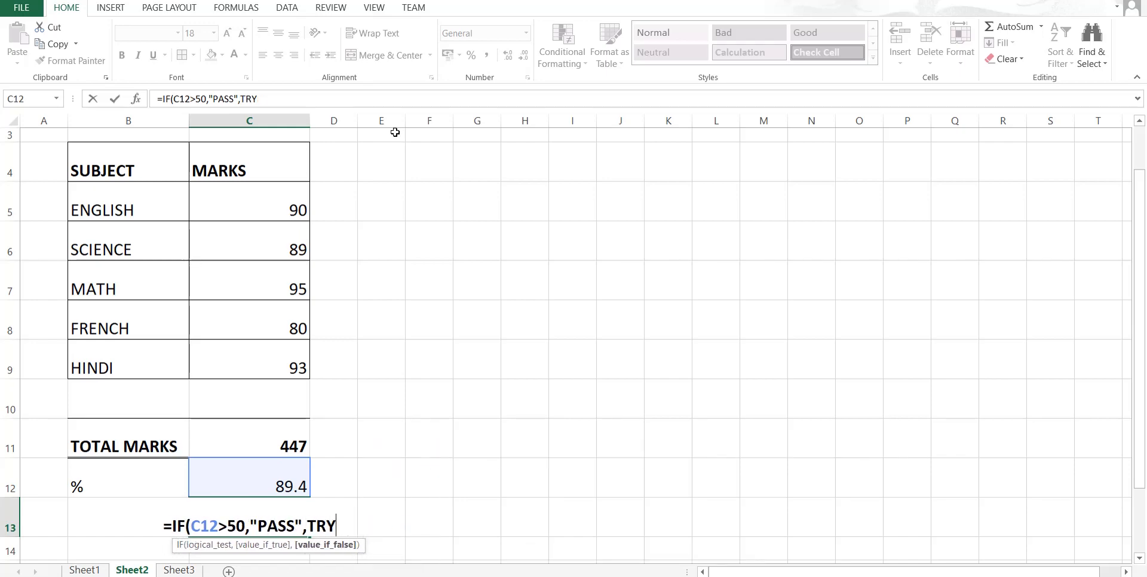
text(AGAIN)
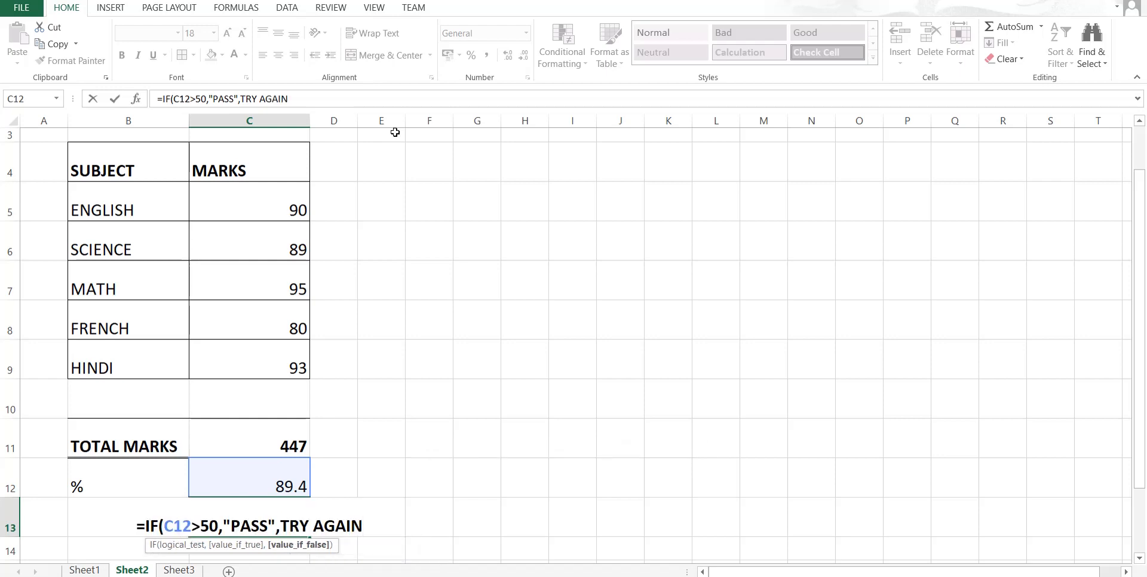
text("))
key(Return)
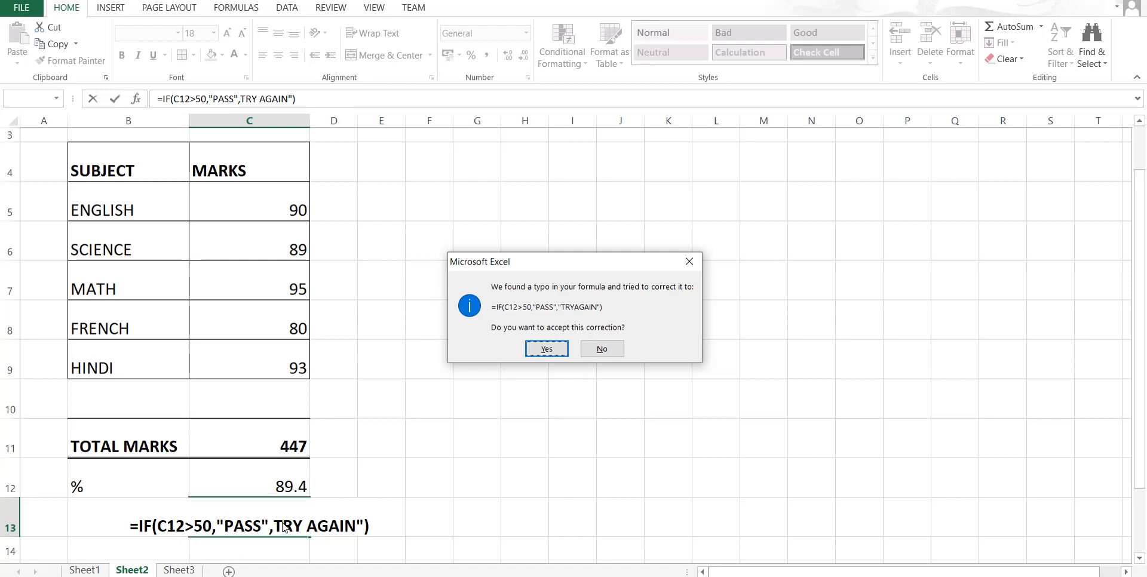
click(565, 355)
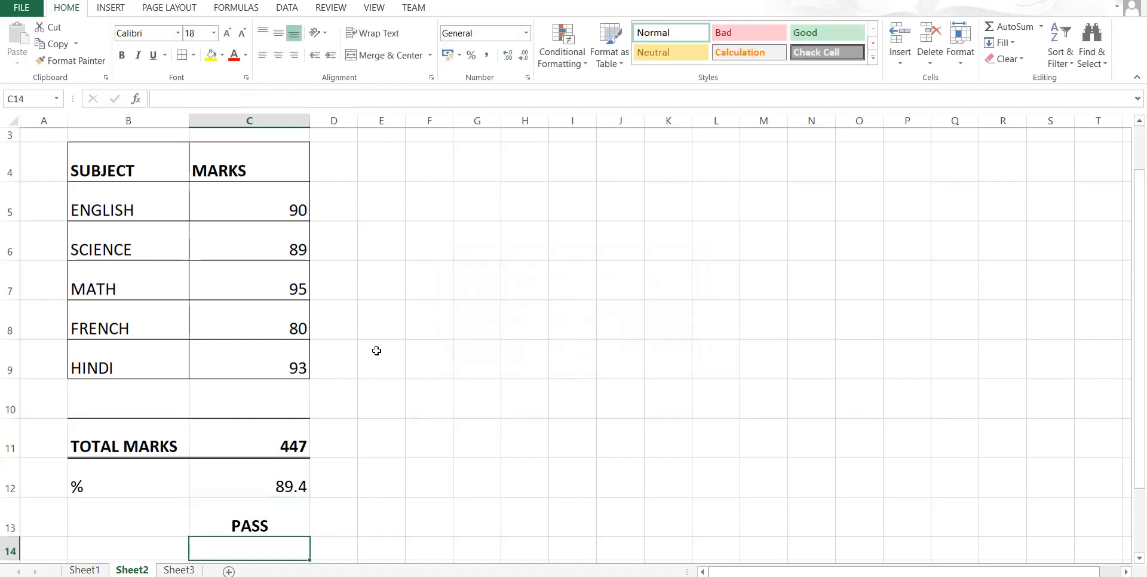
Set the HINDI mark in C9 to 50
key(Up)
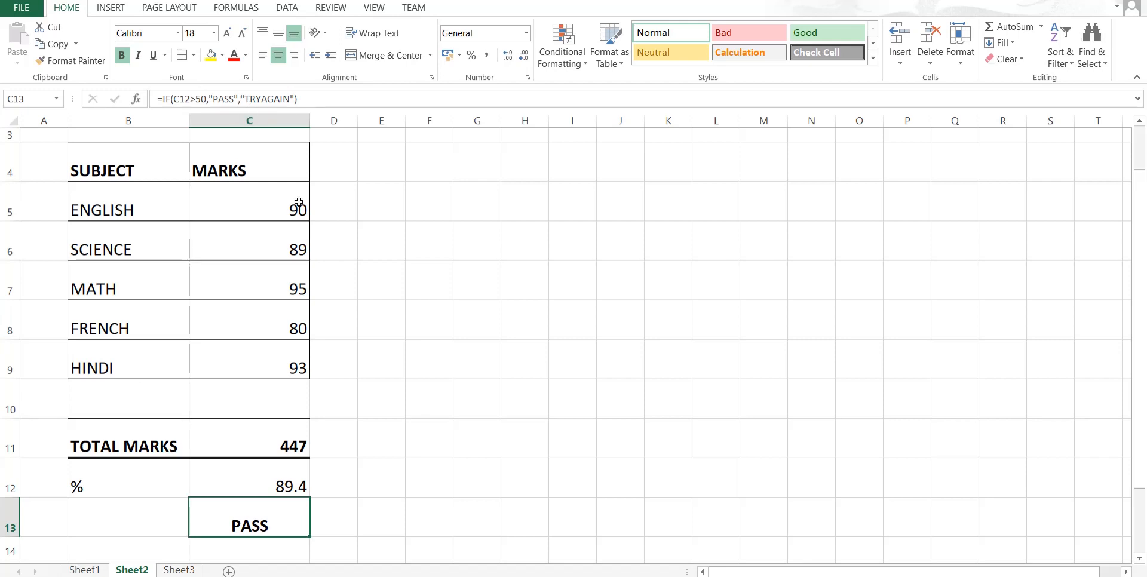
key(Up)
key(Up)
key(Up)
key(Up)
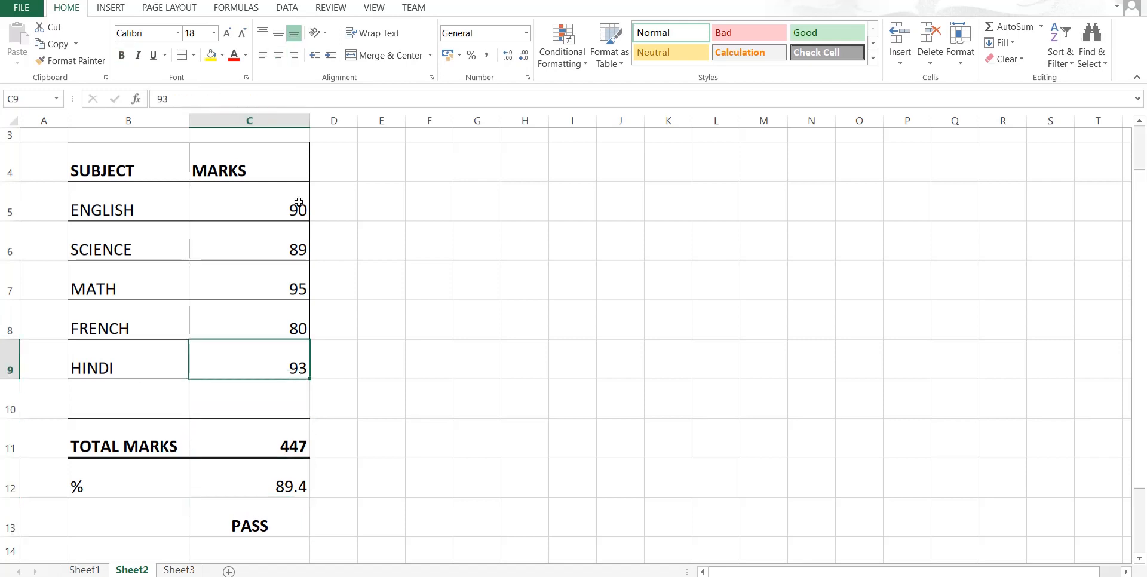
text(50)
key(Return)
Set the remaining marks to 40 for FRENCH, 30 for MATH, 30 for SCIENCE and 40 for ENGLISH
key(Up)
key(Up)
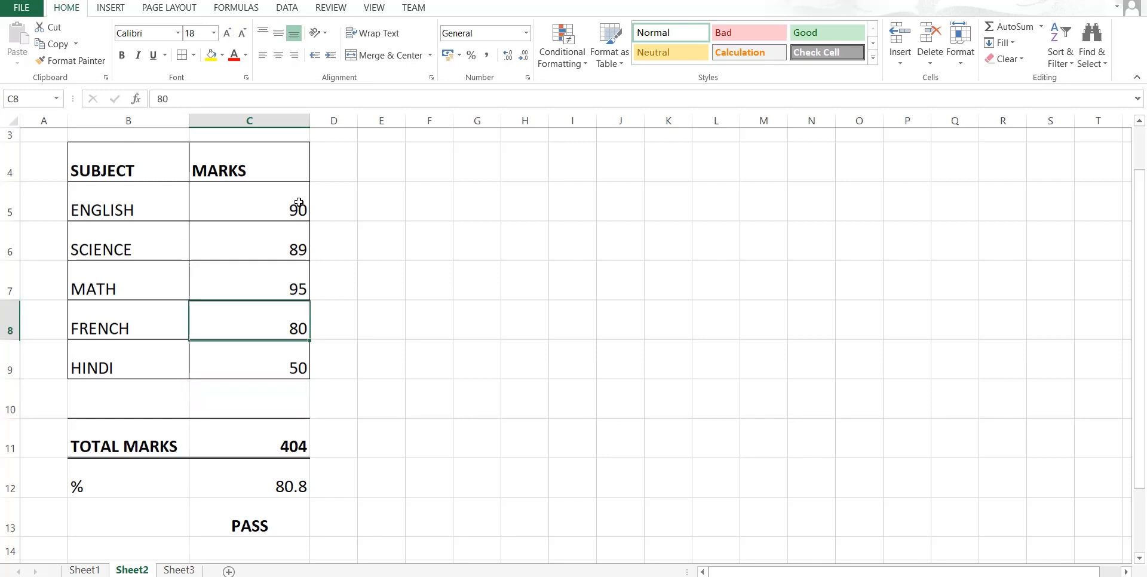
text(40)
key(Up)
text(30)
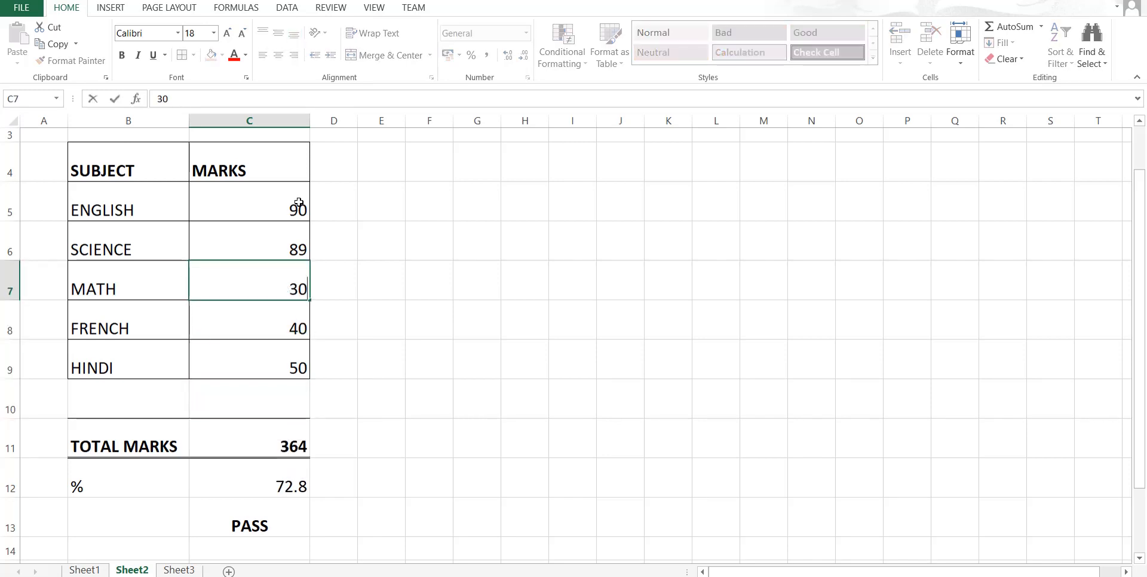
key(Up)
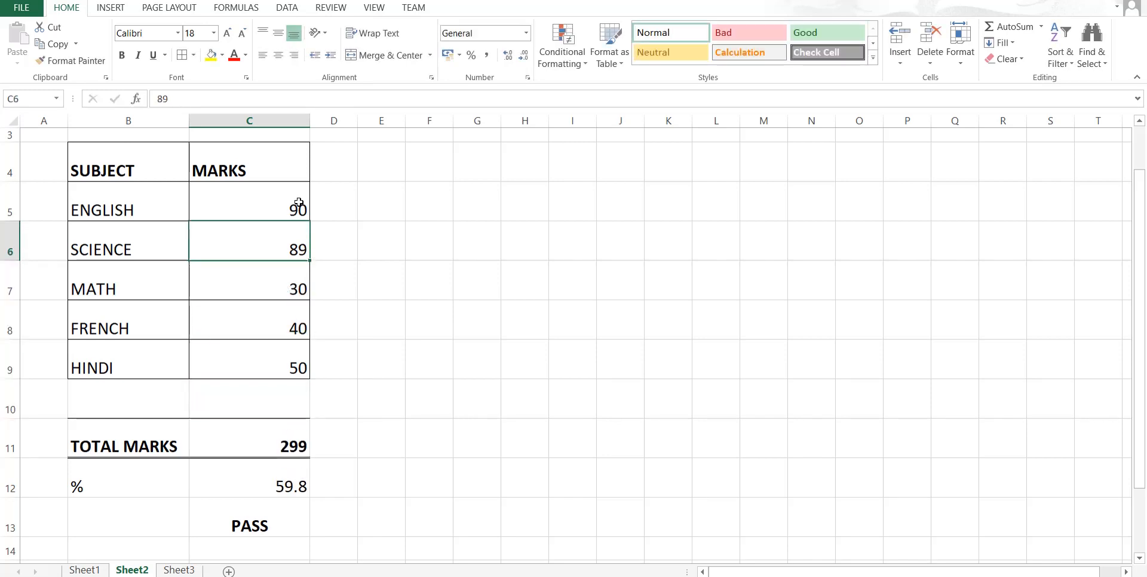
text(30)
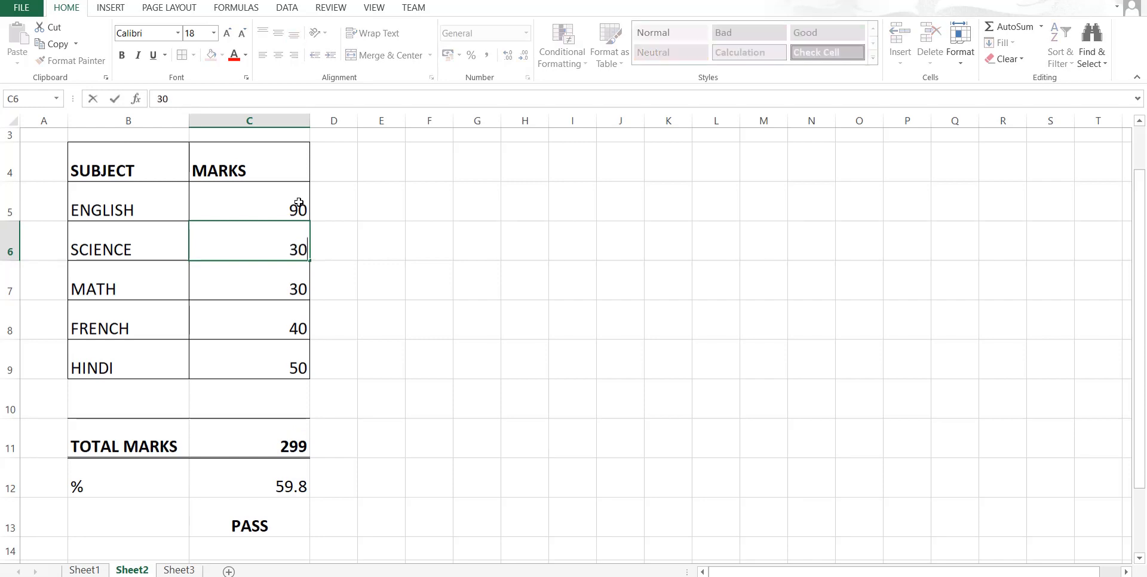
key(Up)
text(40)
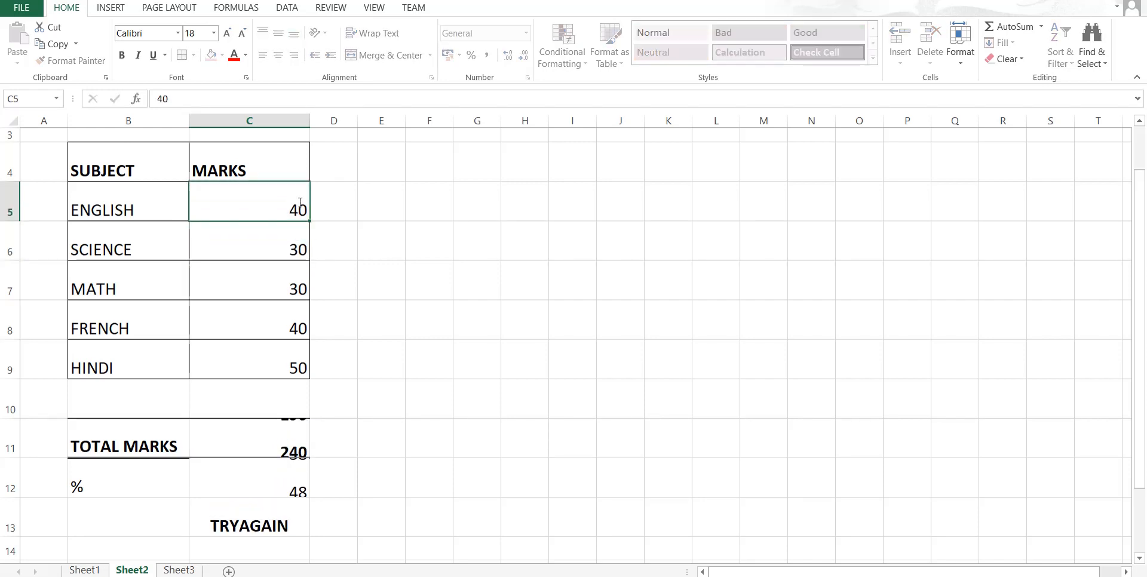
key(Return)
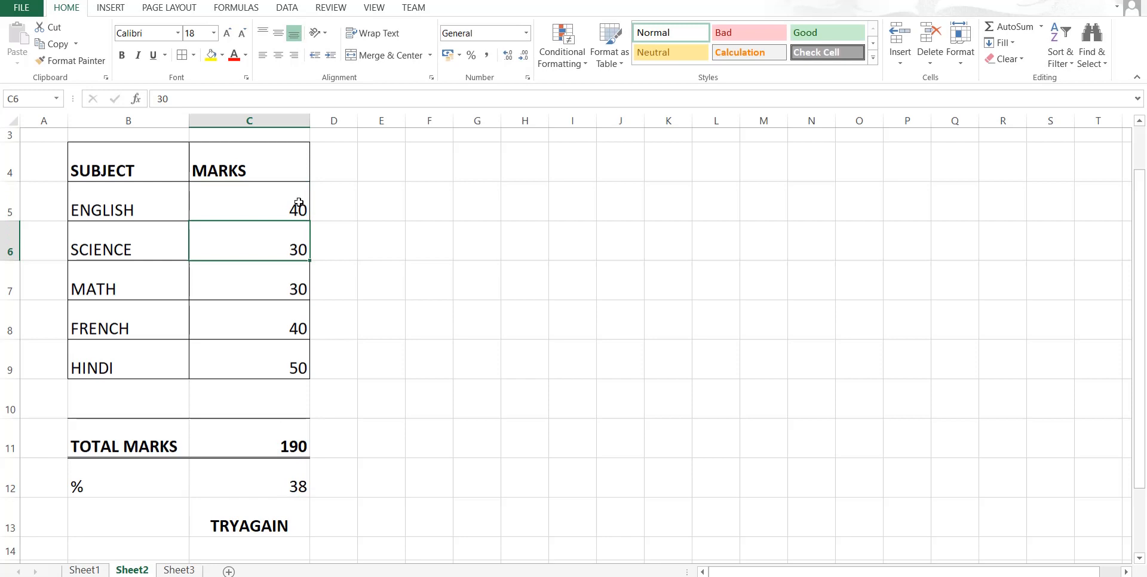
Check the IF result in C13 and its formula against the percentage in C12
key(Down)
key(Down)
key(Down)
key(Down)
key(Down)
key(Down)
key(Down)
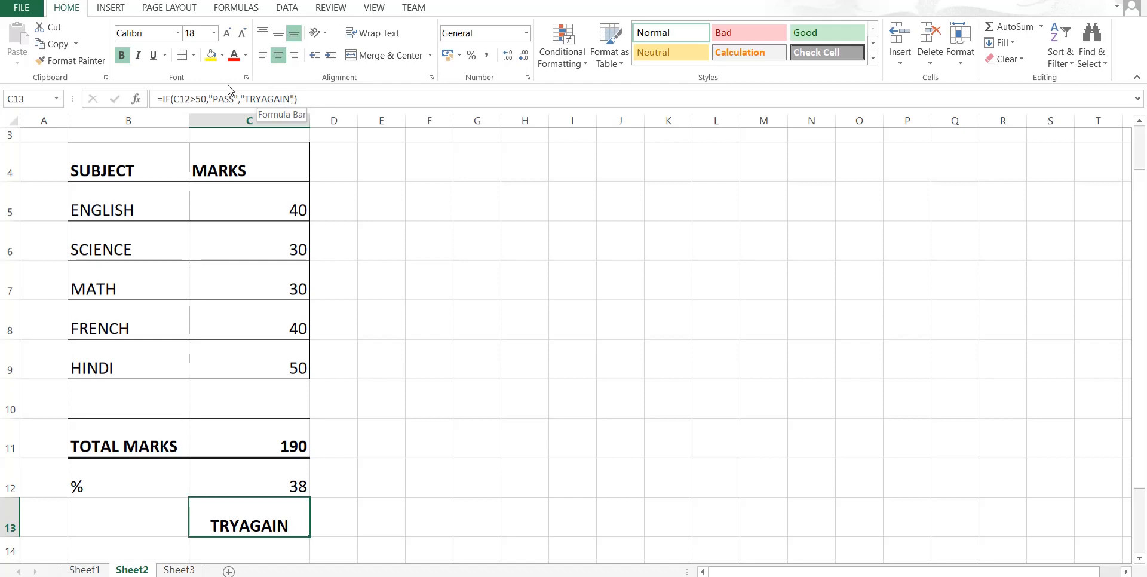
Switch to Sheet1 and go up to the IF CONDITIONS heading above the marks table
click(82, 570)
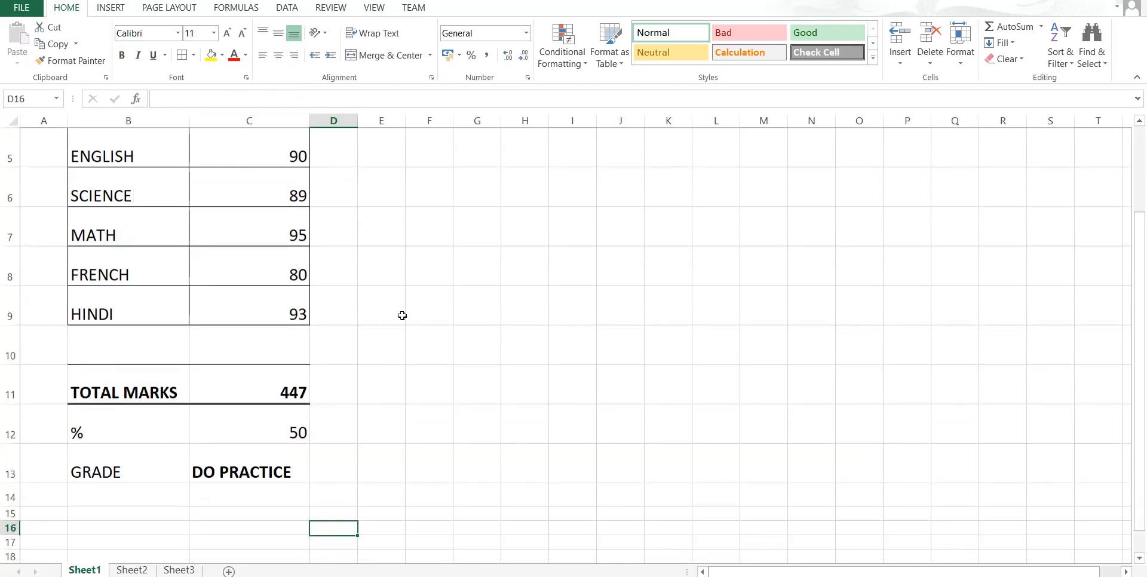
key(Up)
key(Up)
key(Up)
key(Up)
key(Up)
key(Up)
key(Up)
key(Up)
key(Up)
key(Up)
key(Up)
key(Up)
key(Left)
key(Down)
key(Down)
key(Left)
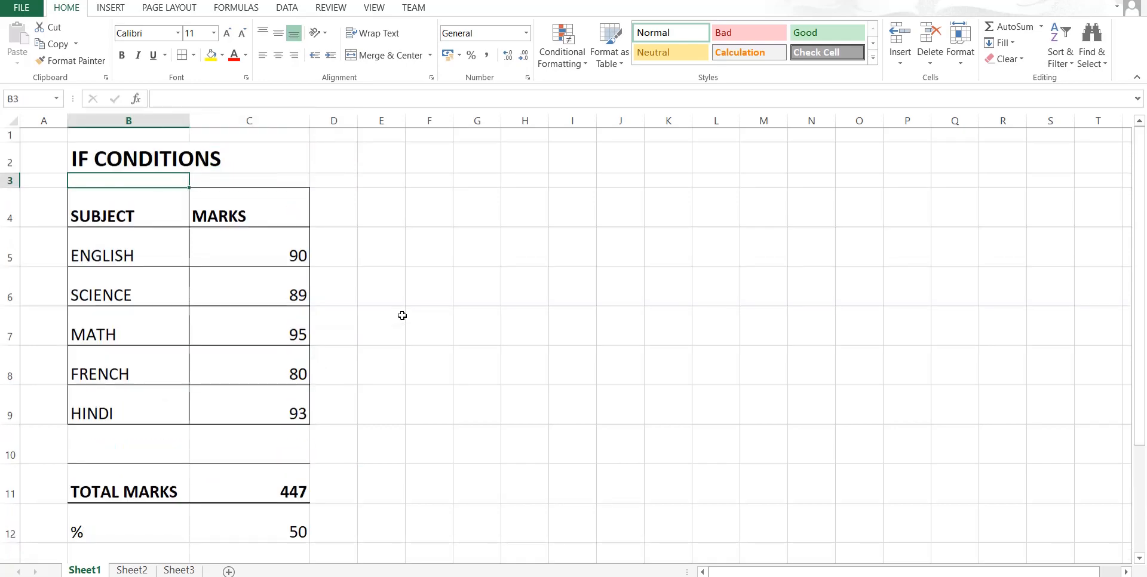
Look over the subjects, marks, total and percentage in the Sheet1 table
key(Down)
key(Down)
key(Down)
key(Down)
key(Down)
key(Down)
key(Right)
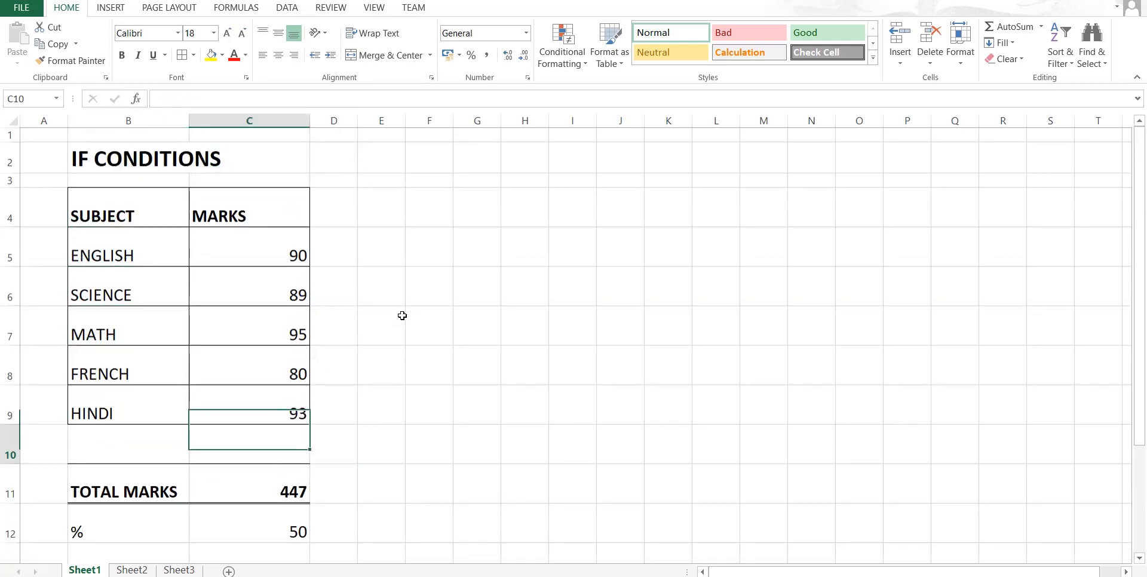
key(Down)
key(Down)
key(Down)
key(Down)
key(Up)
key(Up)
key(Up)
key(Up)
key(Up)
key(Up)
key(Up)
key(Up)
key(Up)
key(Up)
key(Up)
key(Up)
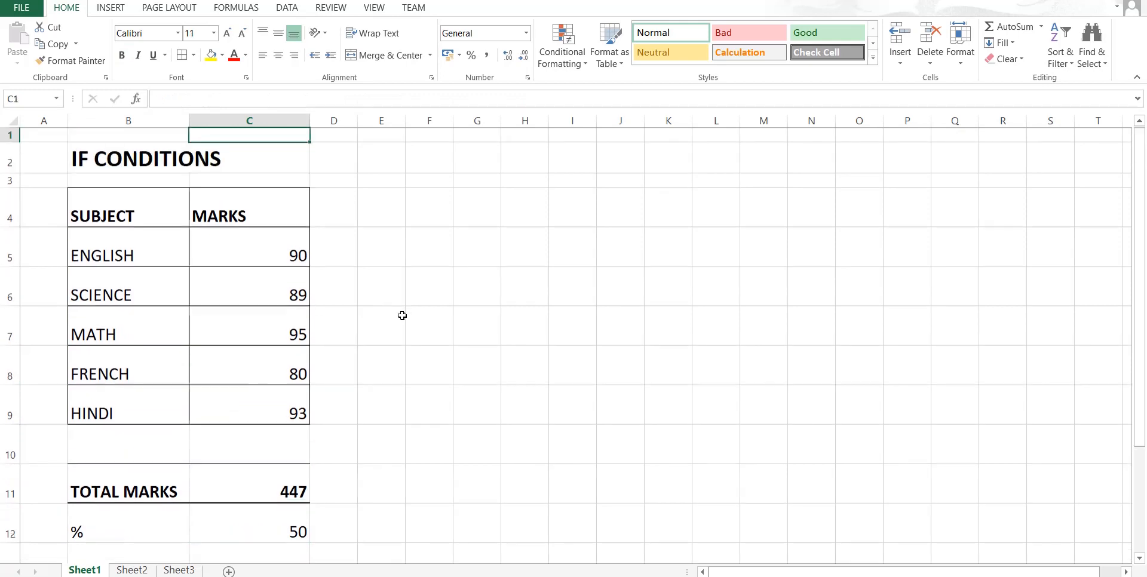
Enter the label A in cell E8 beside the marks table
key(Down)
key(Down)
key(Right)
key(Down)
key(Down)
key(Down)
key(Down)
key(Right)
key(Down)
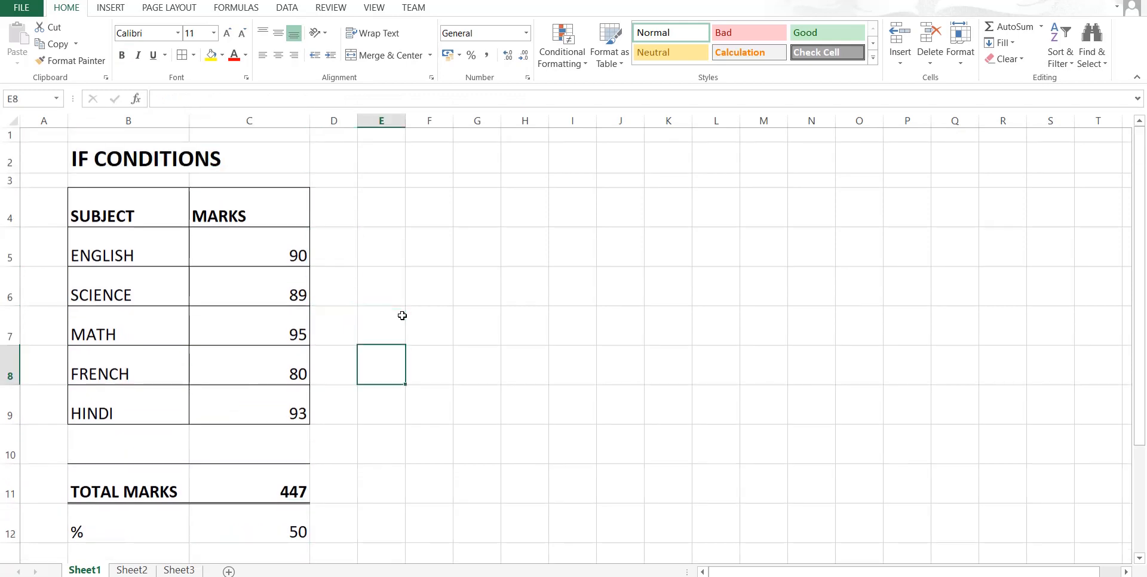
key(Right)
key(Left)
text(A)
key(Right)
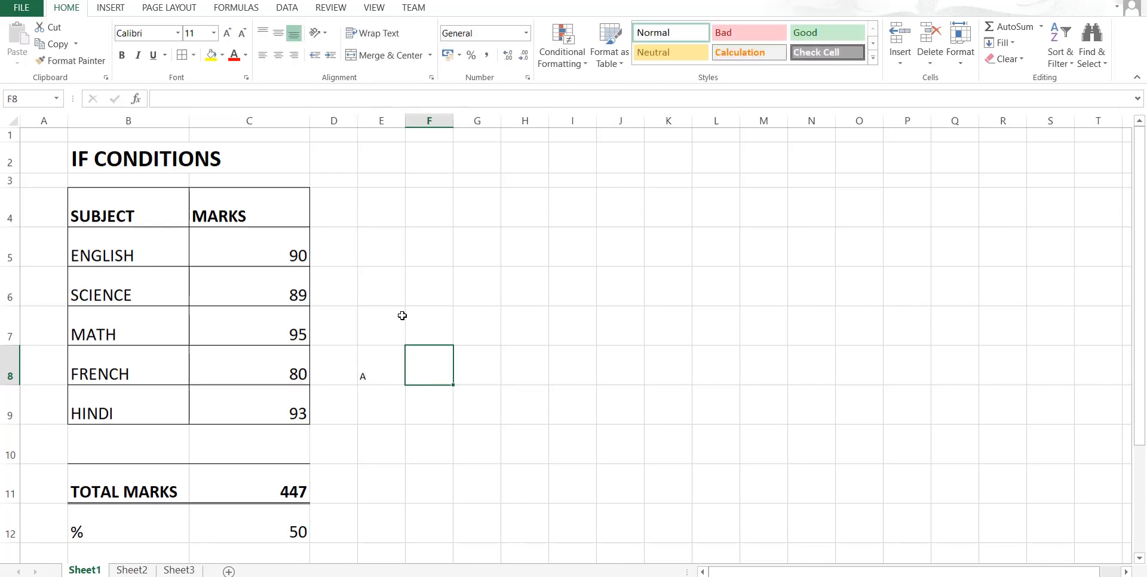
Set the label in E8 to GRADE A and enter 80 beside it in F8
key(Left)
text(GRADE )
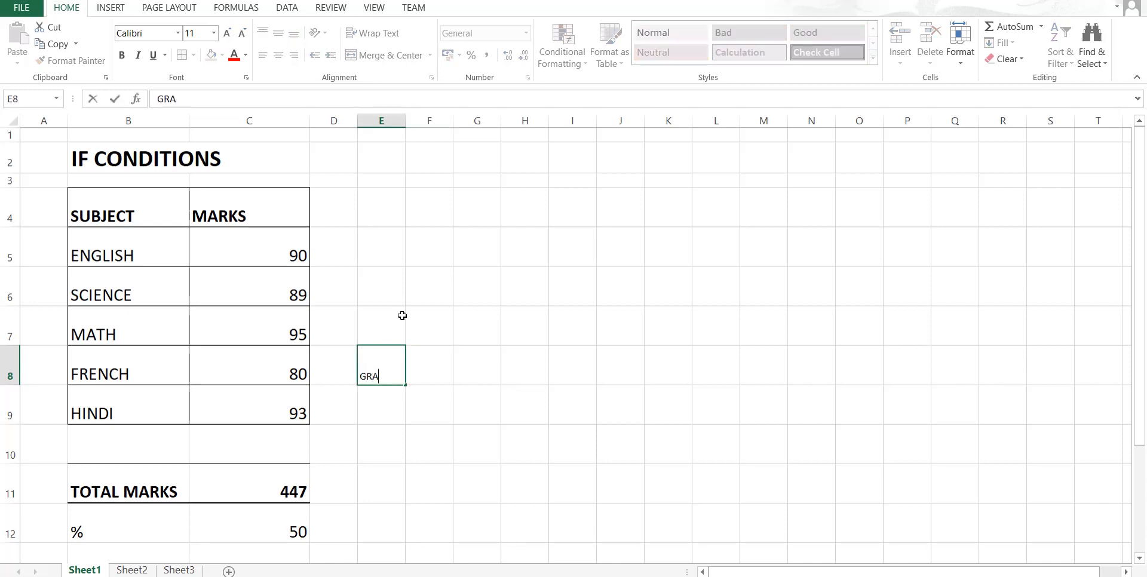
text(A)
key(Right)
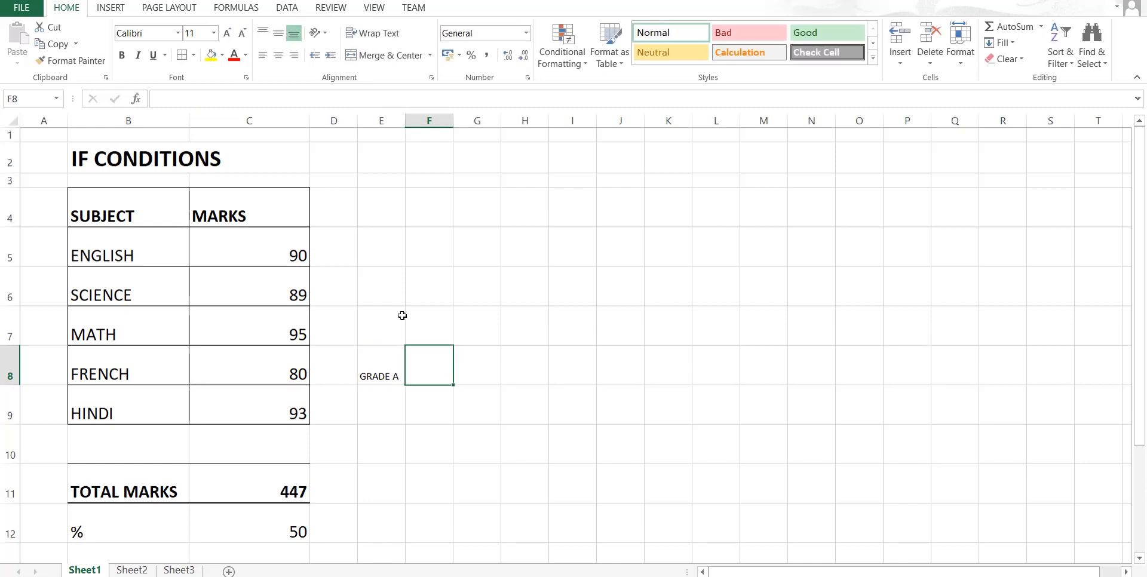
text(80)
key(Return)
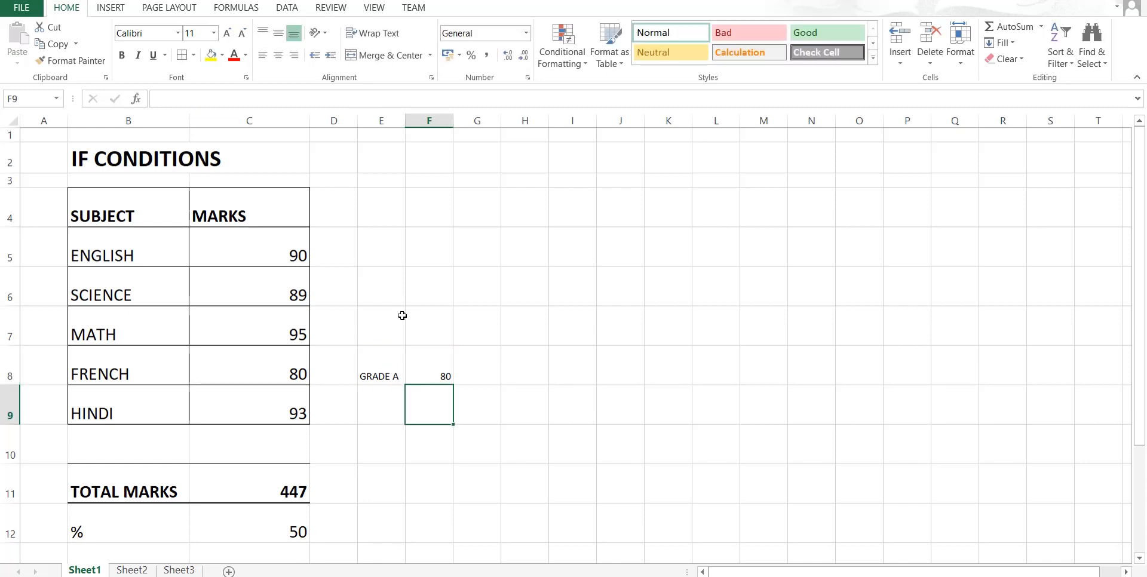
Enter the label GRADE B in E9 and its threshold 70 in F9
key(Left)
text(GRADE)
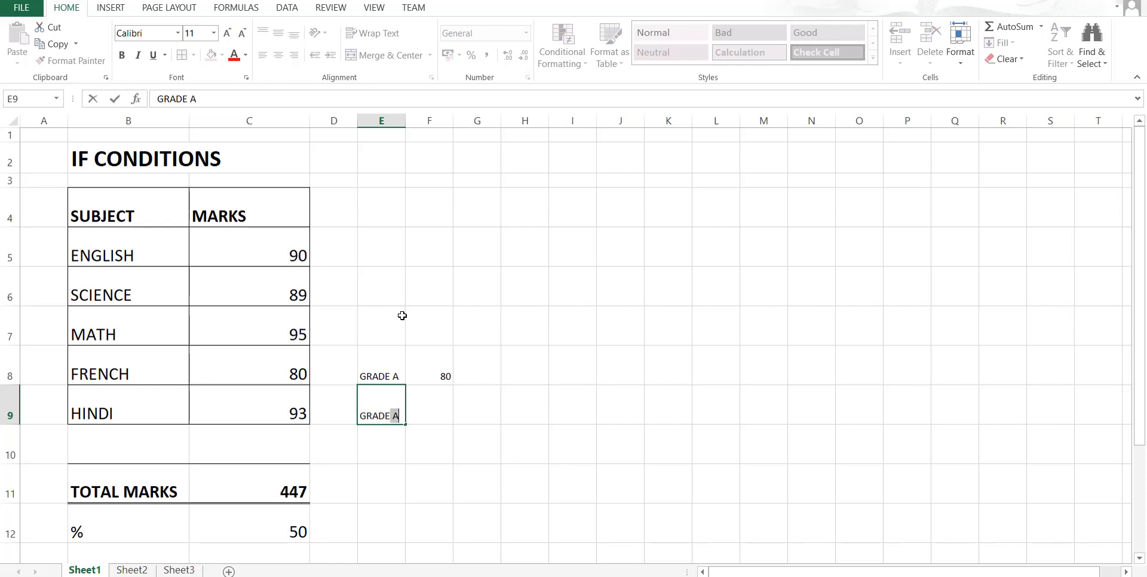
key(BackSpace)
key(BackSpace)
text(B)
key(BackSpace)
key(BackSpace)
text(E B)
key(Tab)
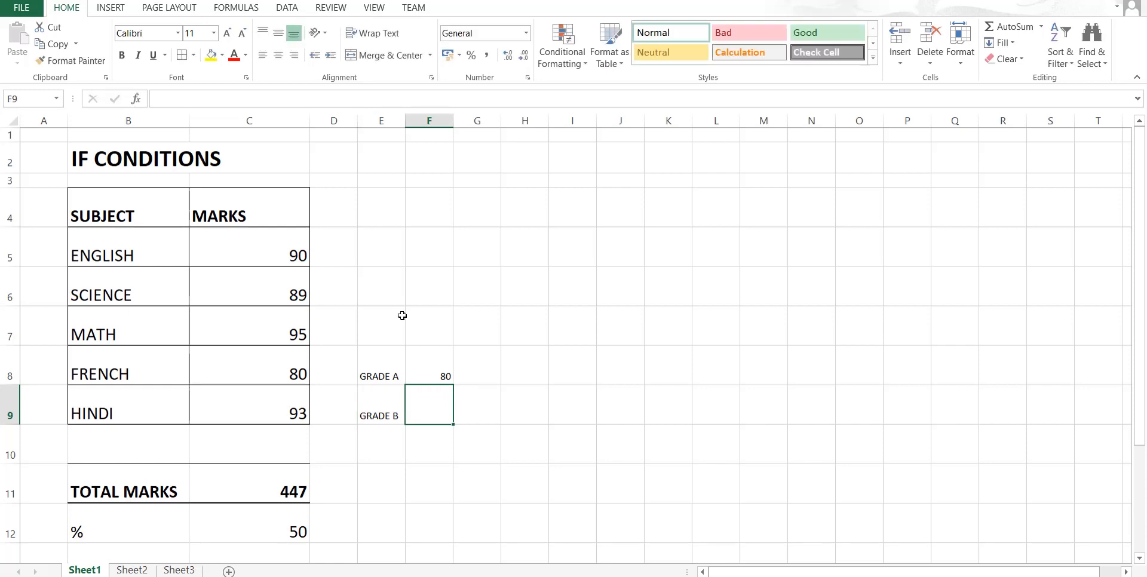
text(70)
key(Return)
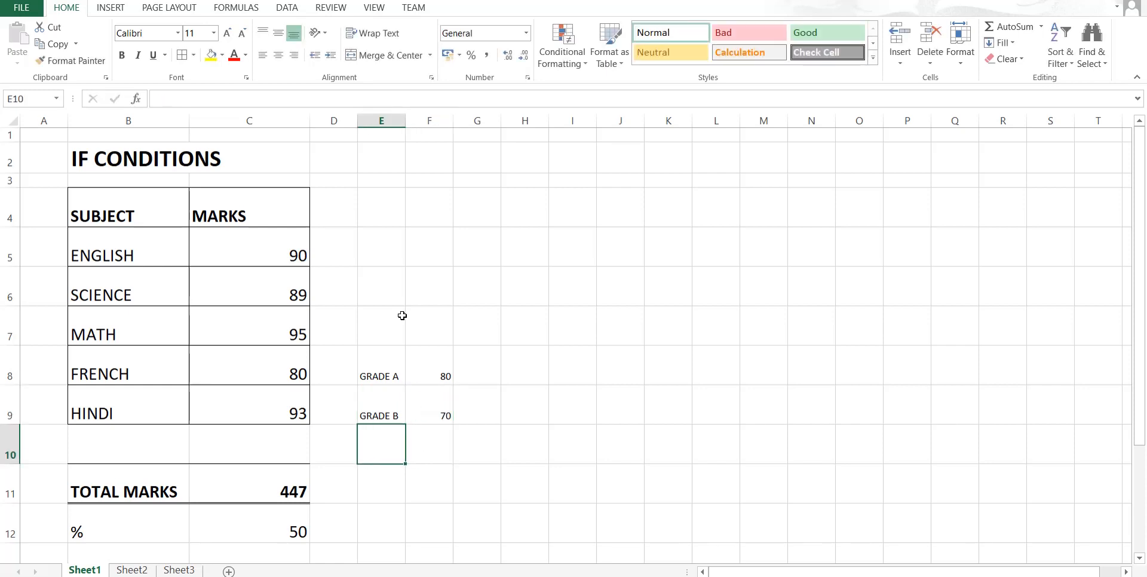
Add the label GRADE C in E10 with the threshold 50 in F10
text(GRADE)
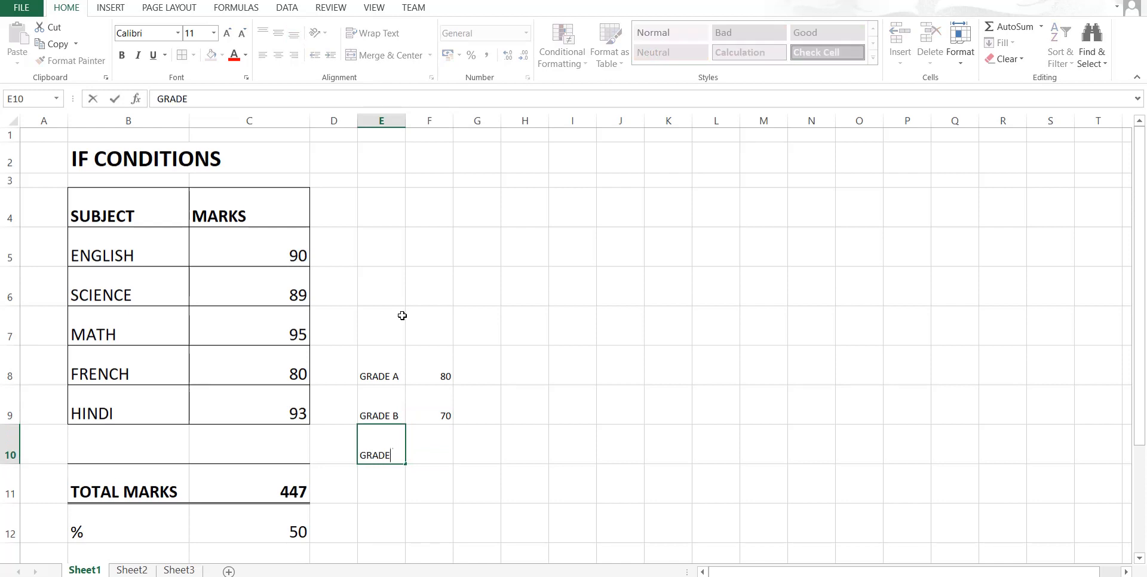
text( C)
key(Tab)
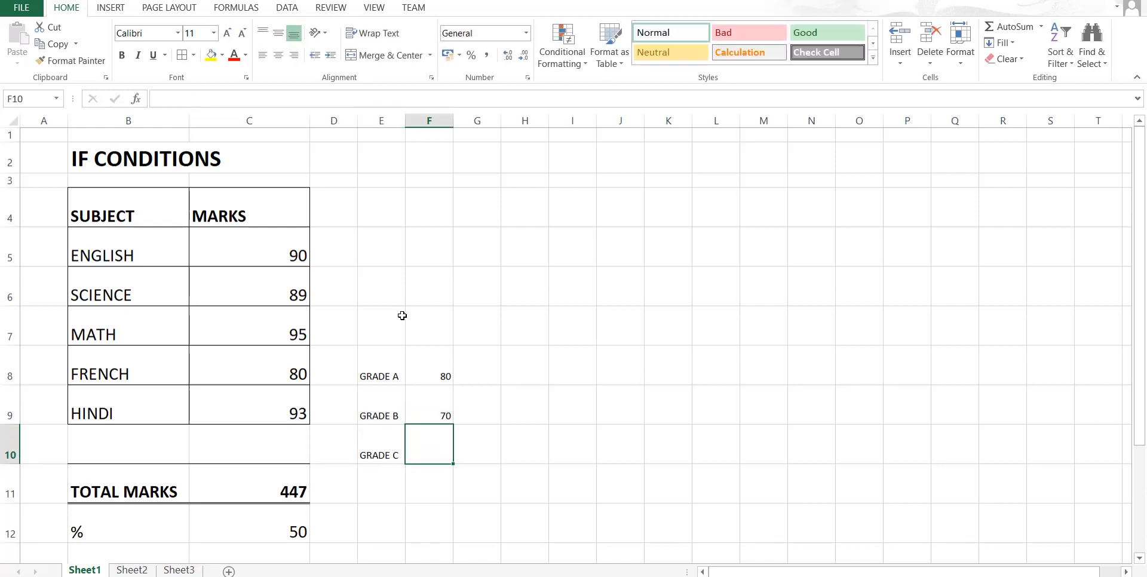
text(50)
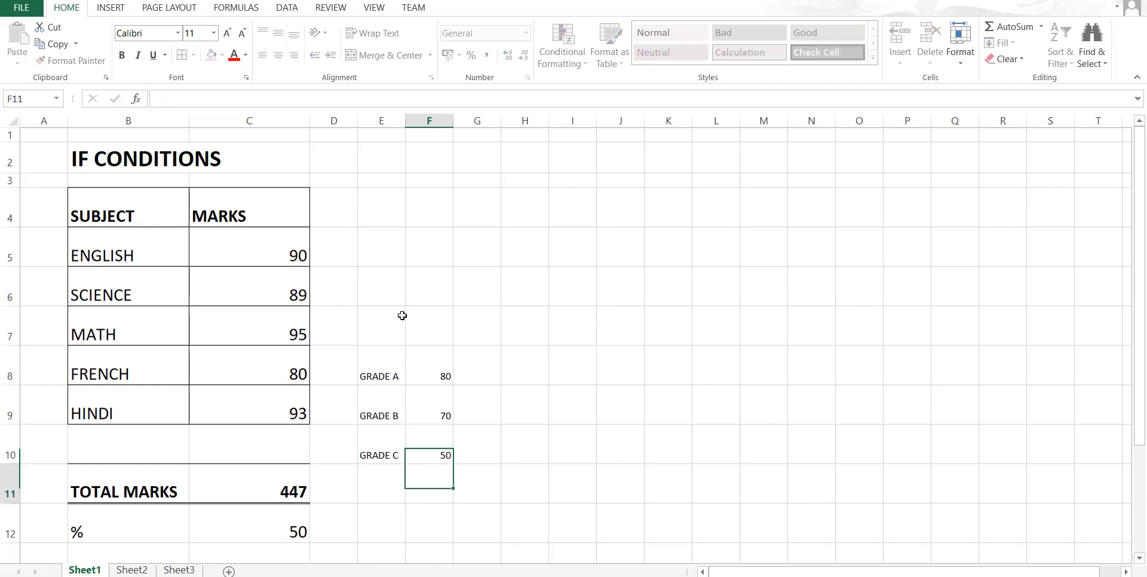
key(Return)
Enter TRY AGAIN in F11 beneath the grade thresholds
key(Up)
key(Up)
key(Up)
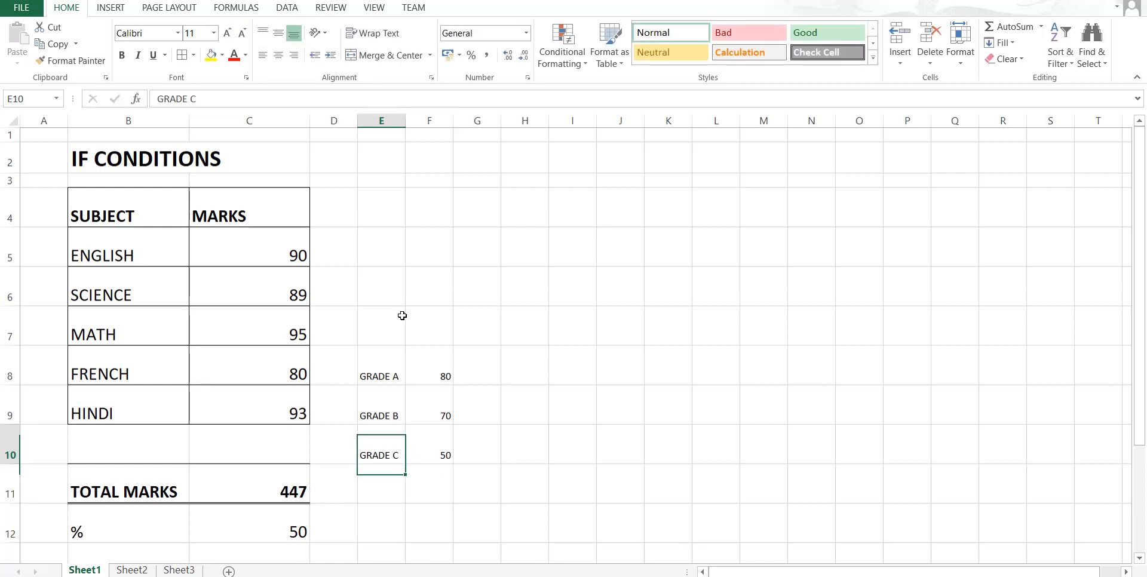
key(Right)
key(Down)
key(Down)
key(Down)
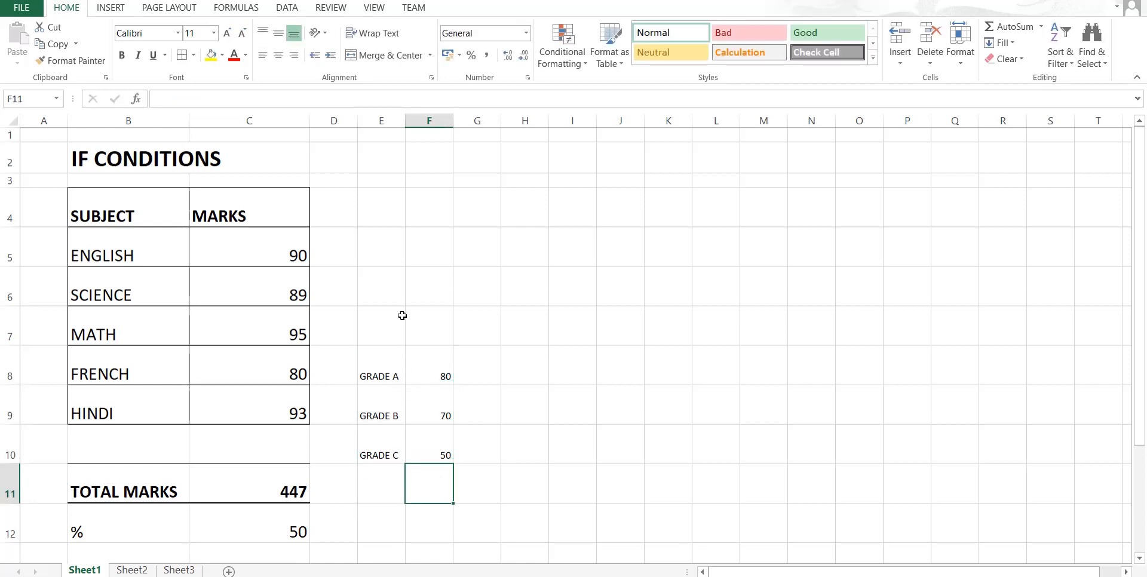
text(TR)
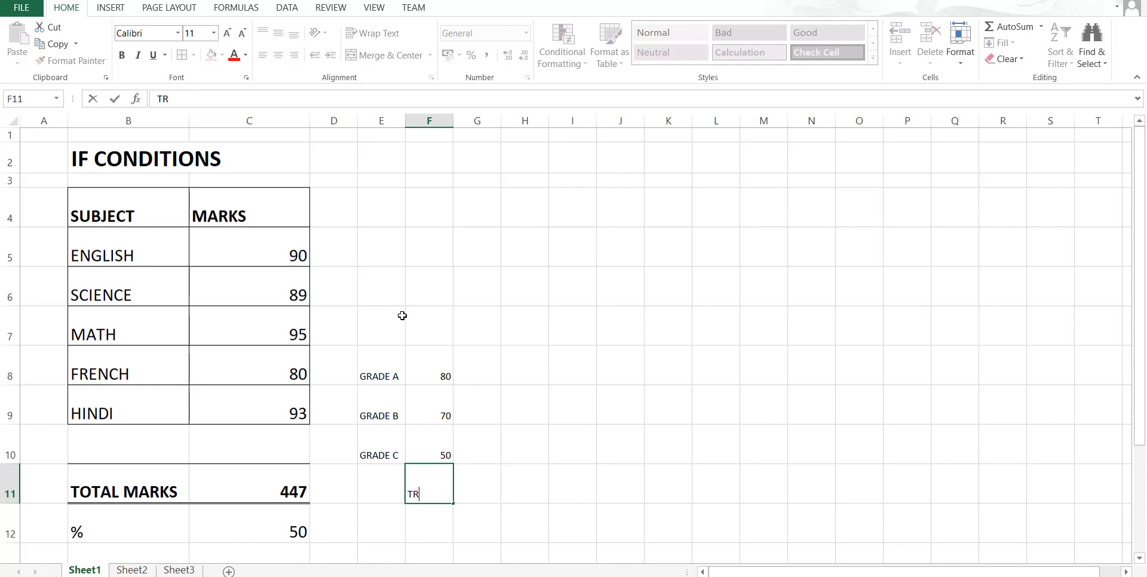
text(Y)
text(N)
key(BackSpace)
text(AGAIN)
key(Left)
Review the grade labels and thresholds in E8:F11, down to the TRY AGAIN entry
key(Up)
key(Up)
key(Up)
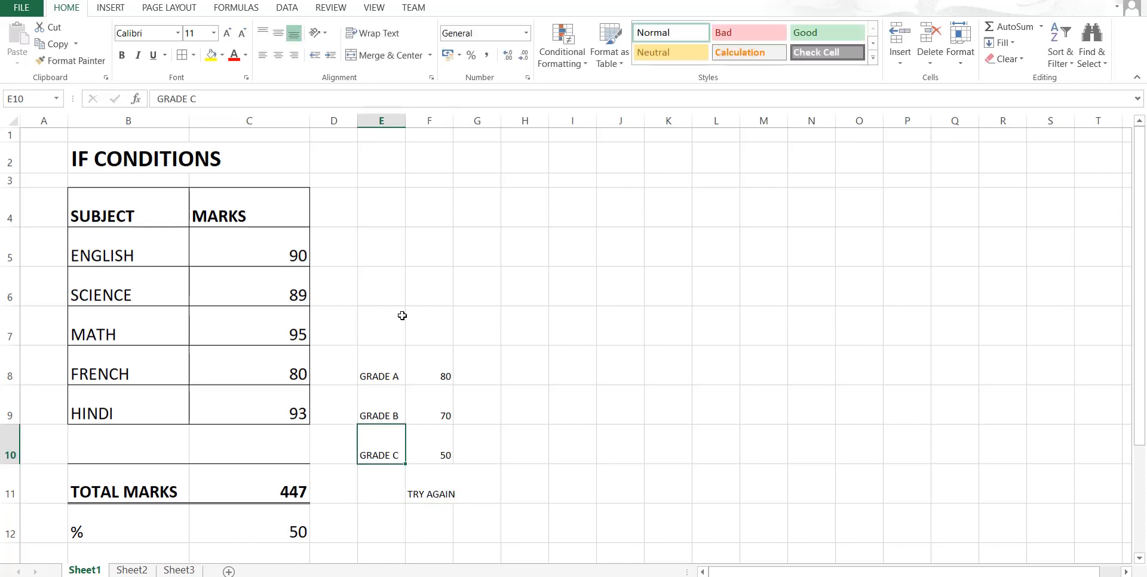
key(Up)
key(Right)
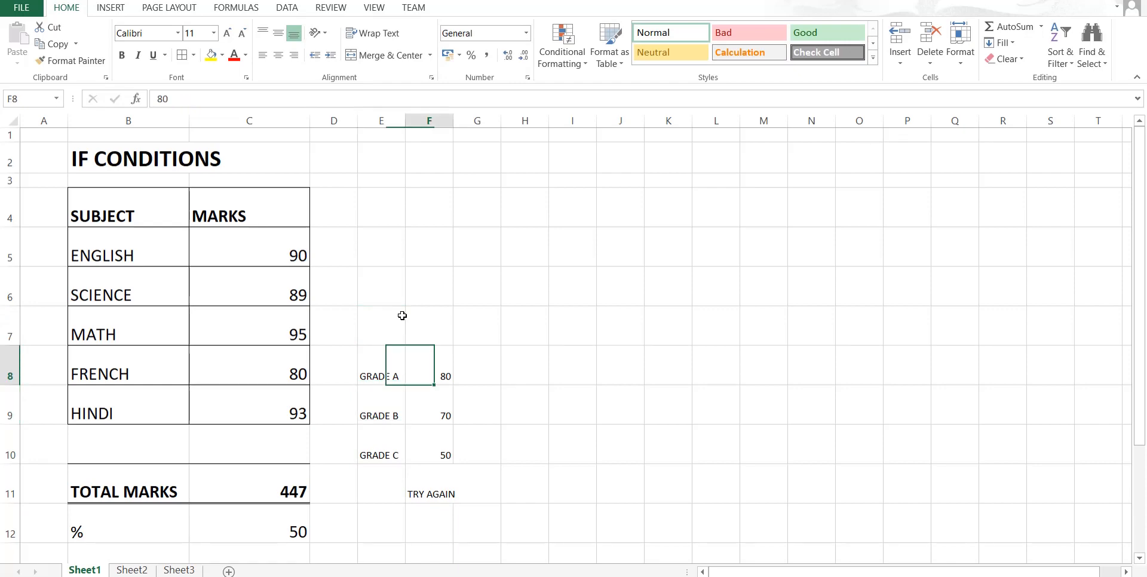
key(Down)
key(Down)
key(Down)
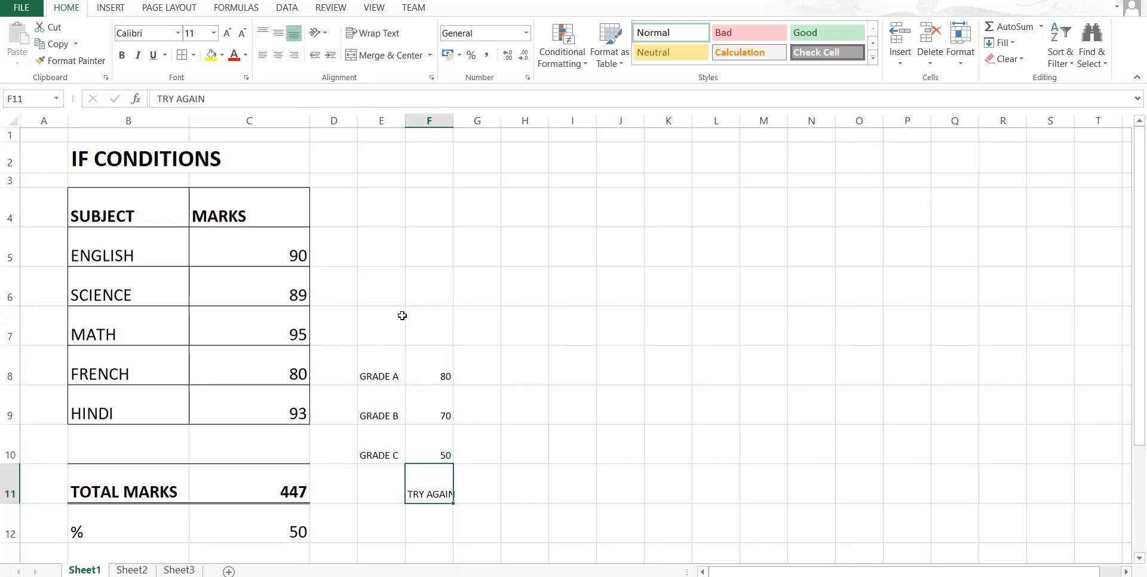
key(Down)
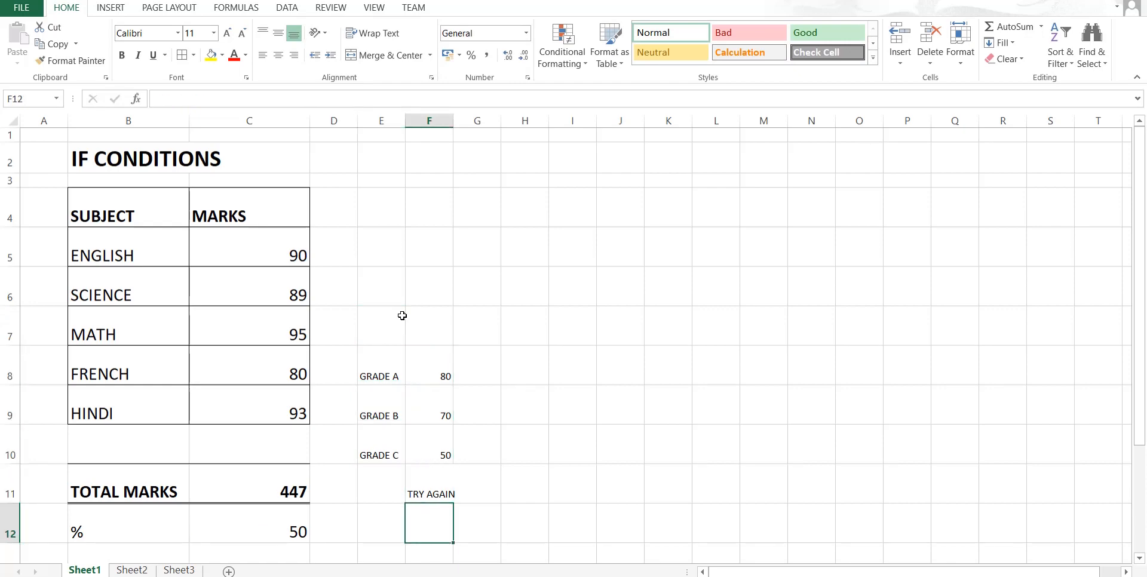
key(Left)
key(Left)
key(Left)
key(Delete)
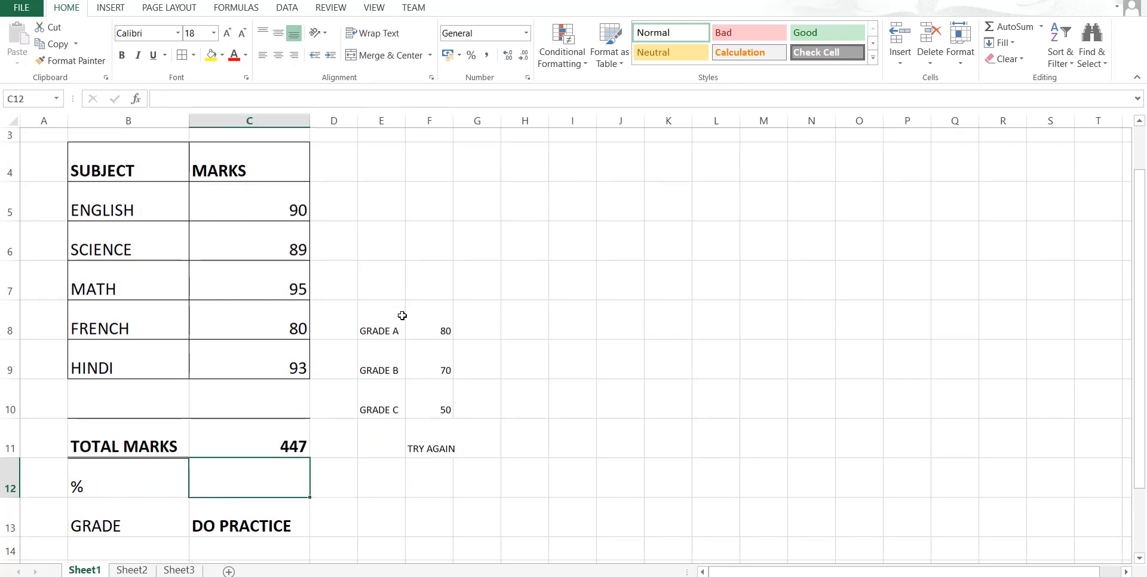
key(ctrl+z)
Replace the percentage in C12 with a formula dividing the total marks by five, +C11/5
key(Up)
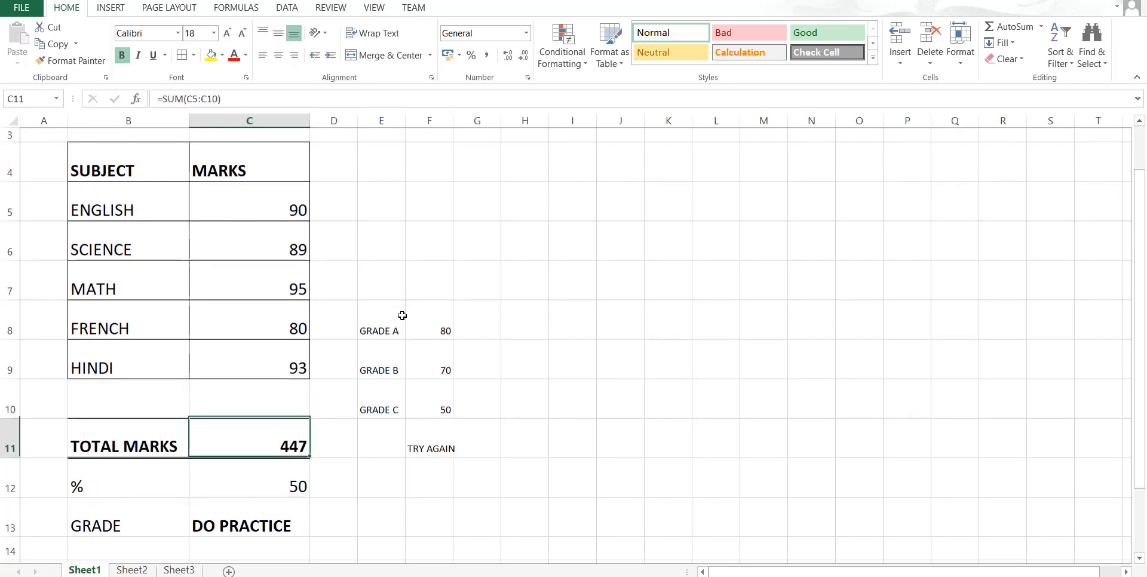
key(Down)
key(Up)
key(Up)
key(Down)
key(Down)
text(+)
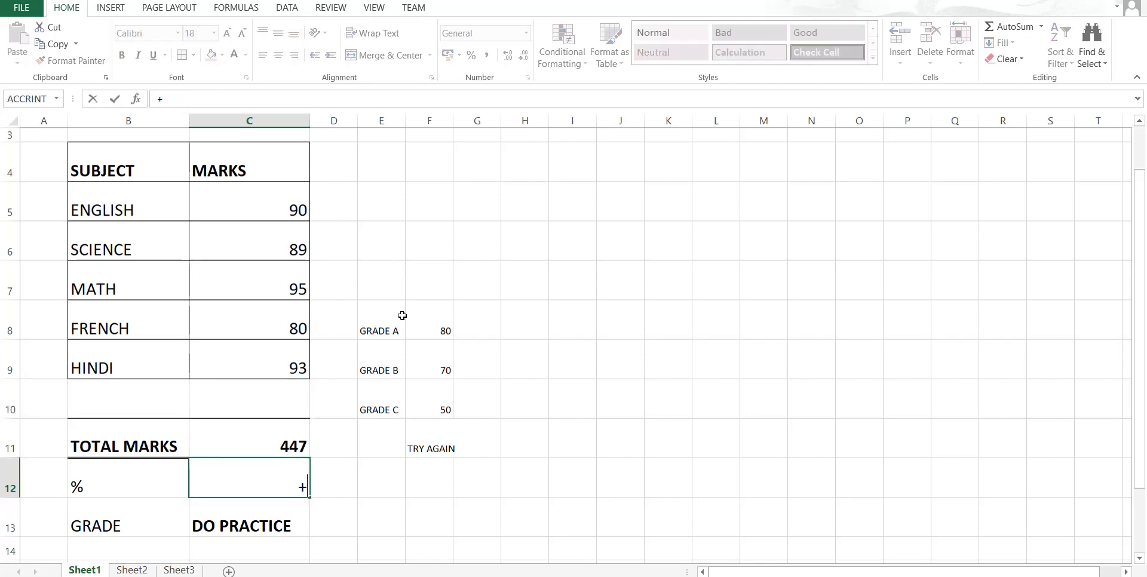
key(Up)
text(/)
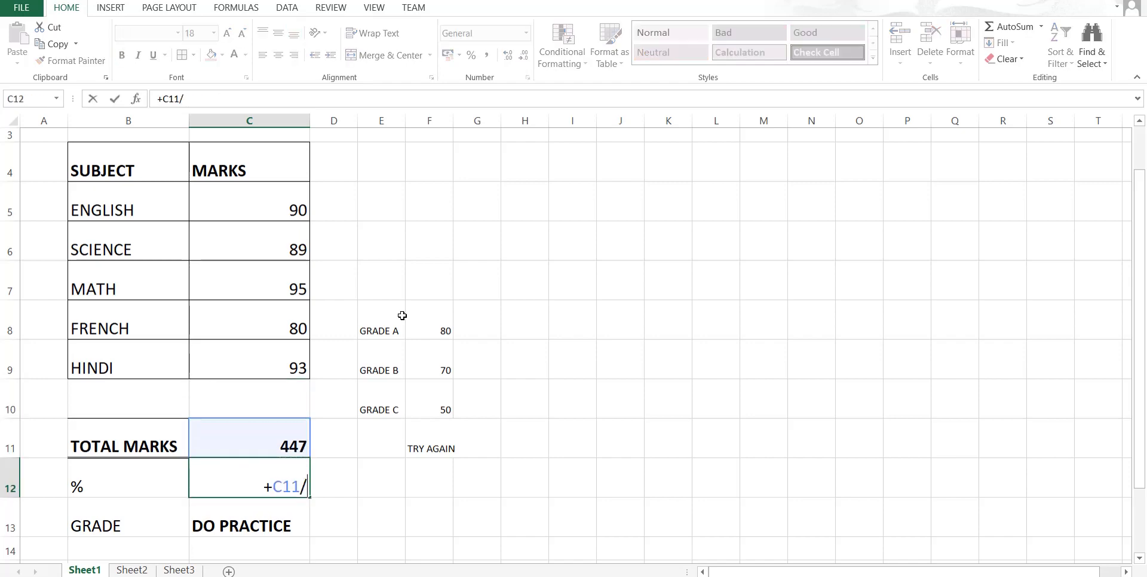
text(5)
key(Return)
key(Up)
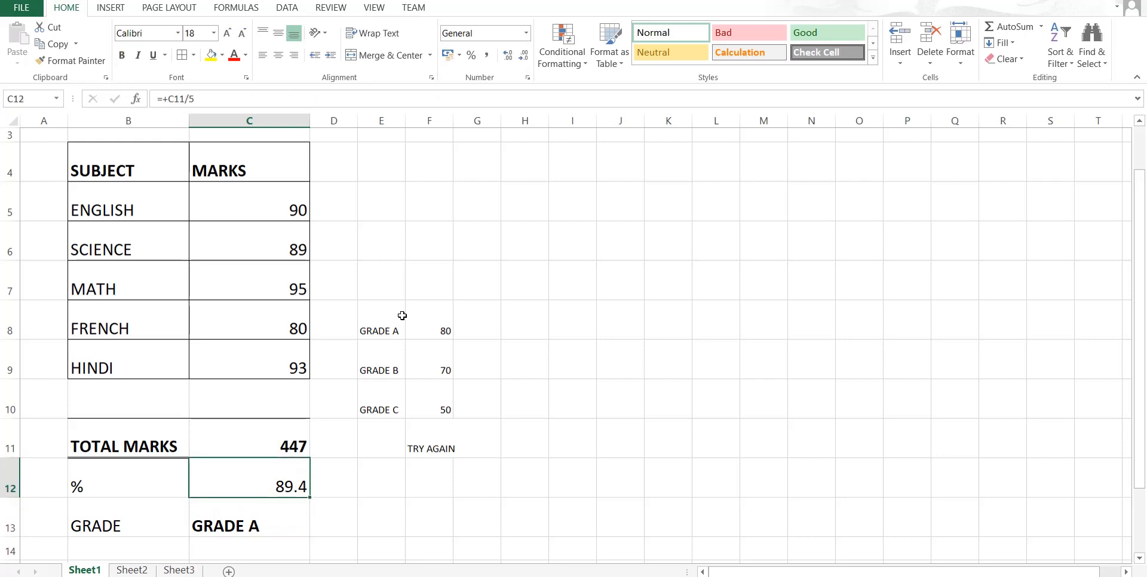
Clear the existing grade formula from C13
key(Down)
key(Down)
key(Down)
key(Up)
key(Up)
key(Delete)
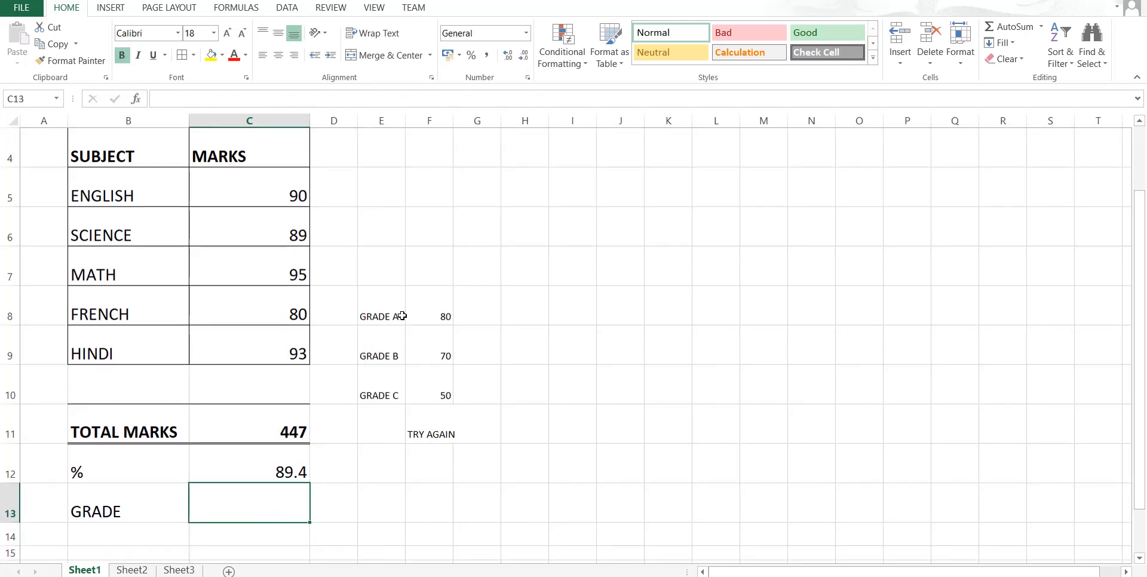
Start an IF formula in C13 that returns "GRADE A" when C12>80, leaving it open for the false value
text(=)
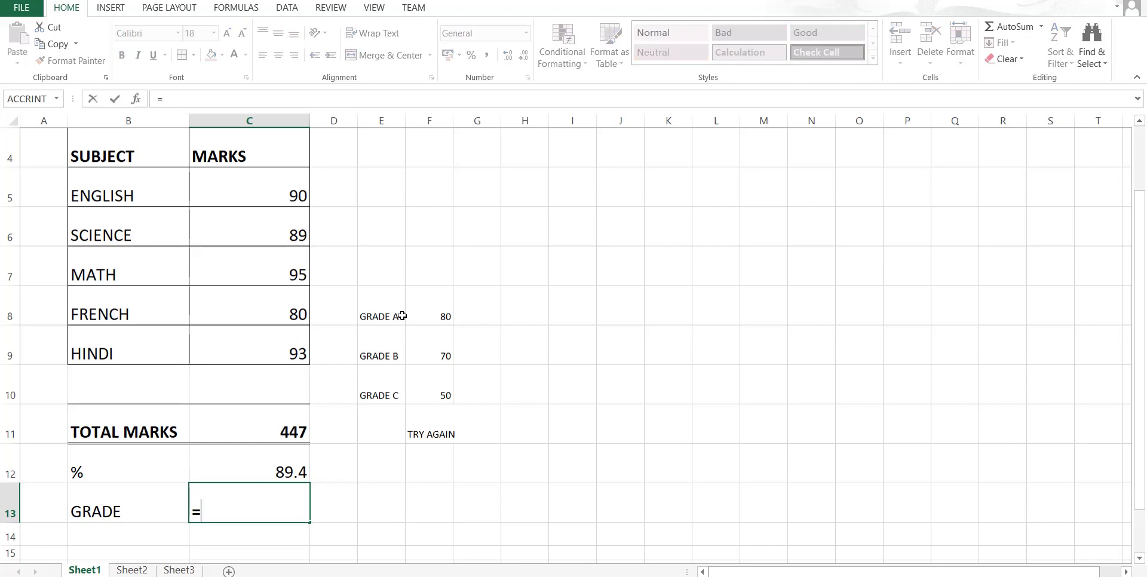
text(IF)
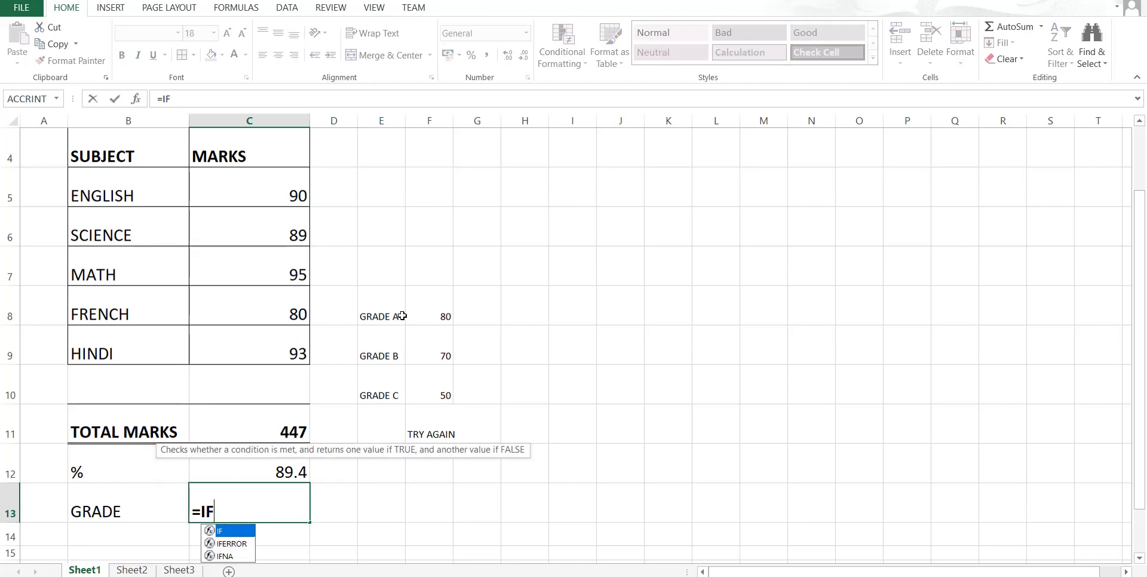
text(()
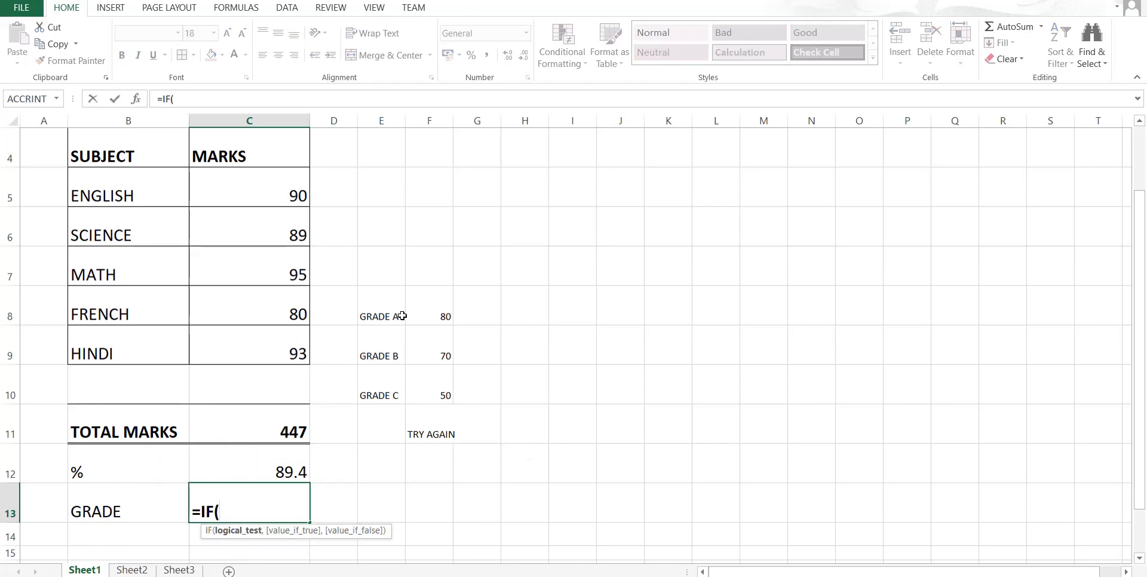
key(Up)
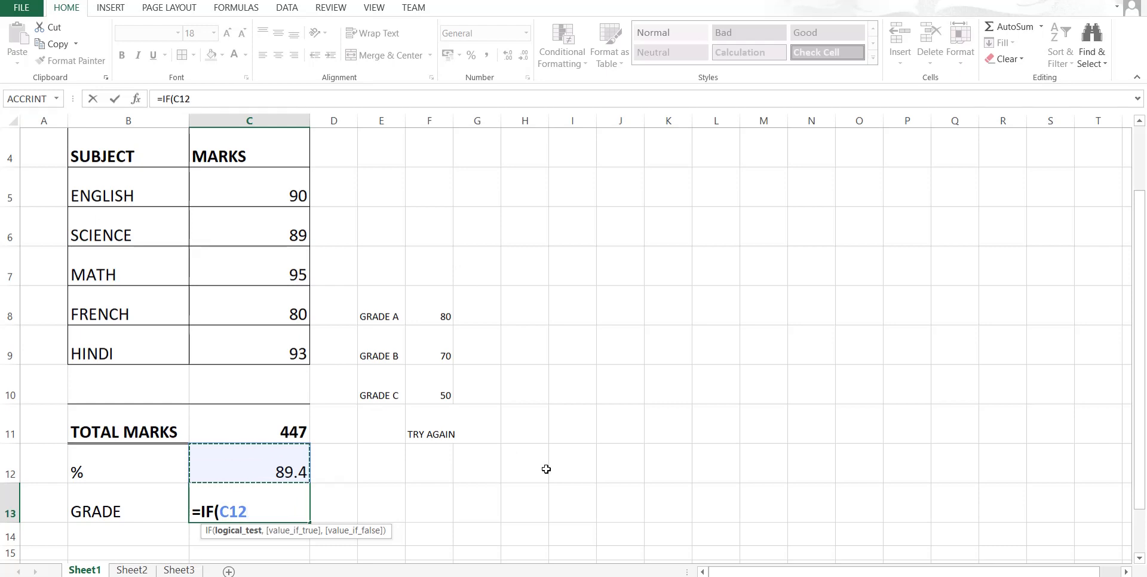
text(>80)
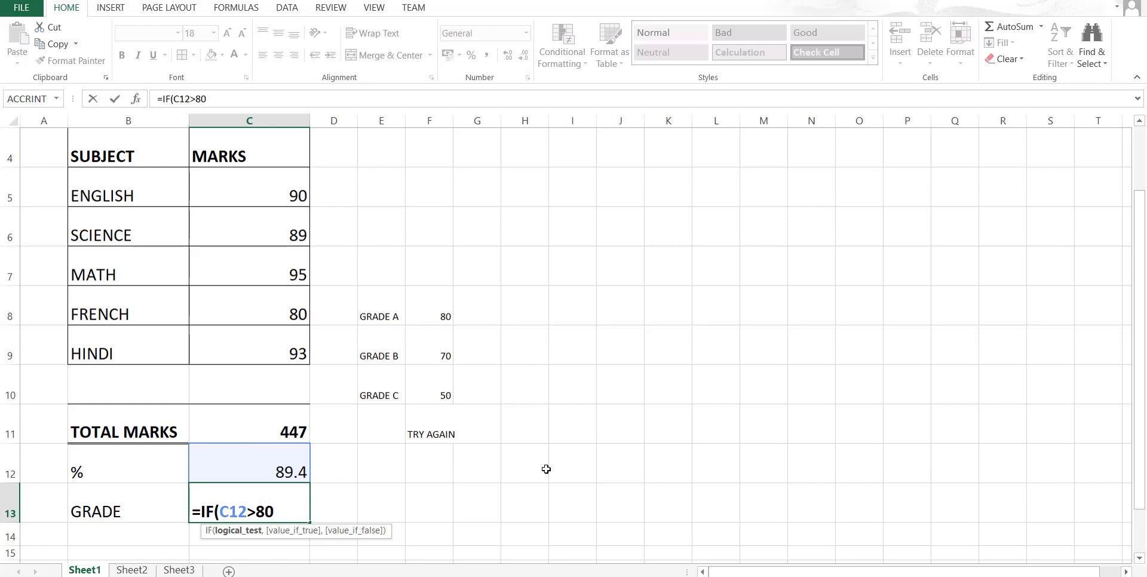
text(,")
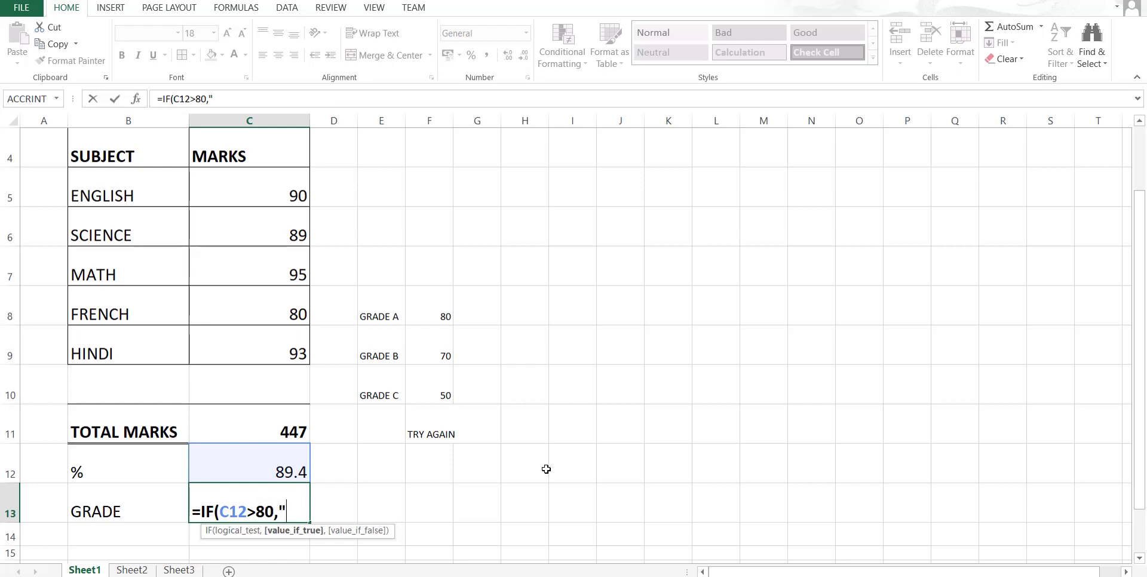
text(GRADE)
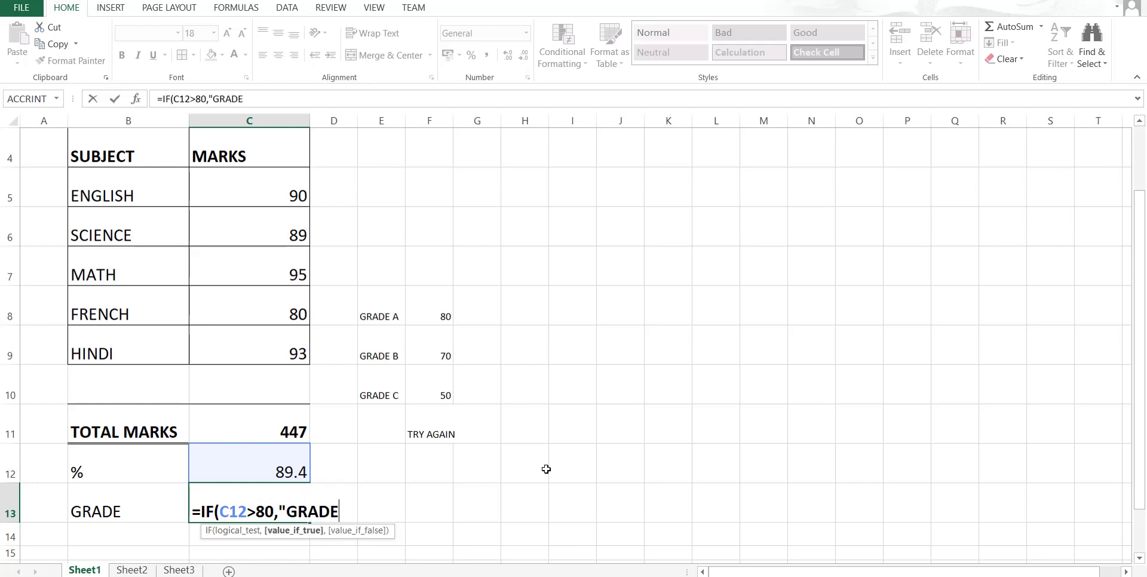
text( A",)
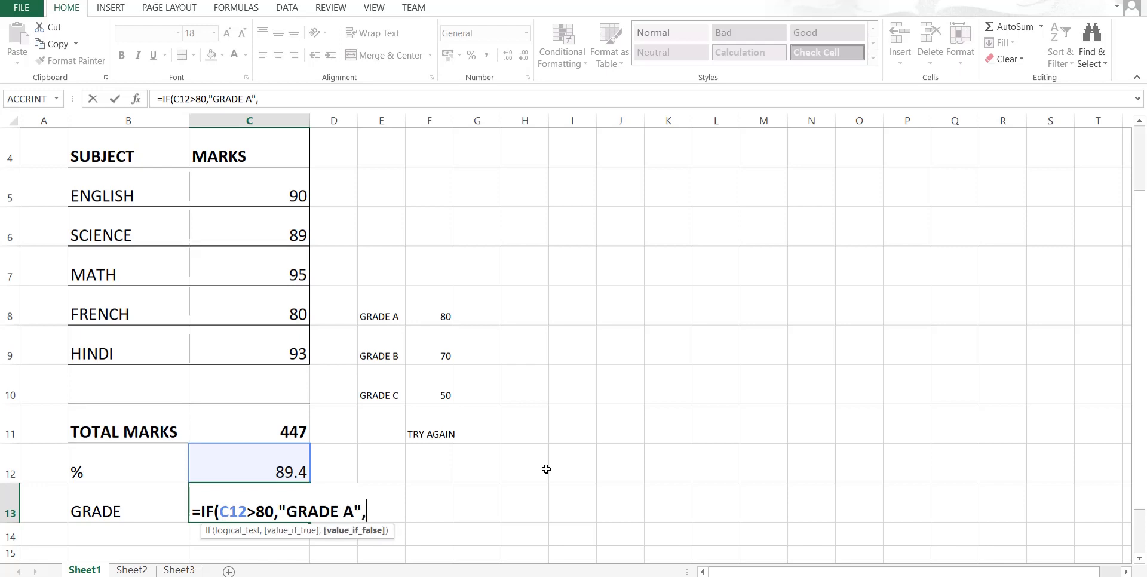
Nest a second IF as the false value of the C13 formula, testing C12>70
text(IF)
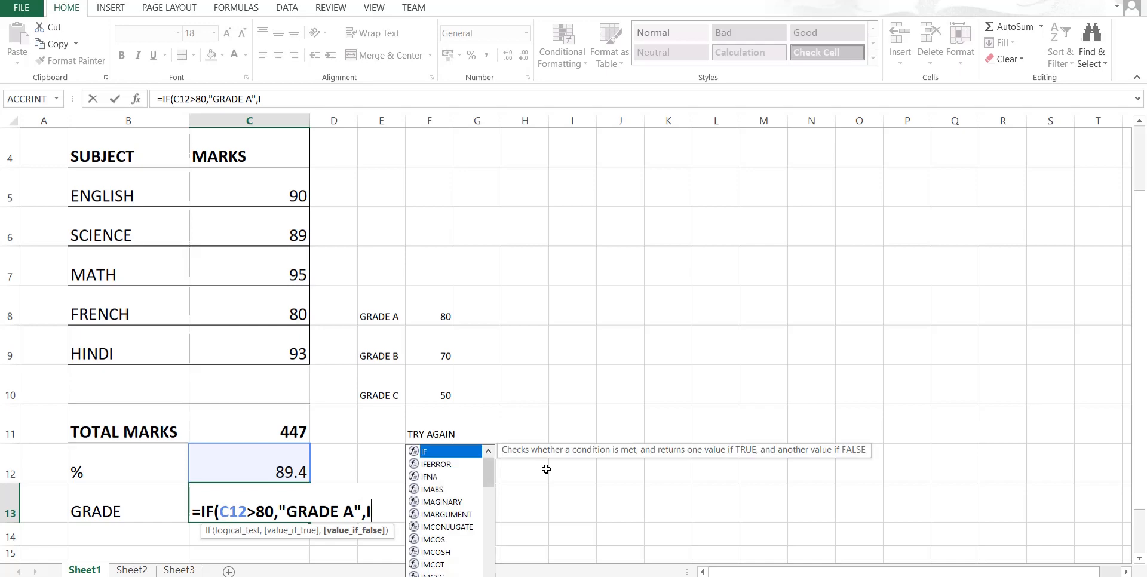
text(()
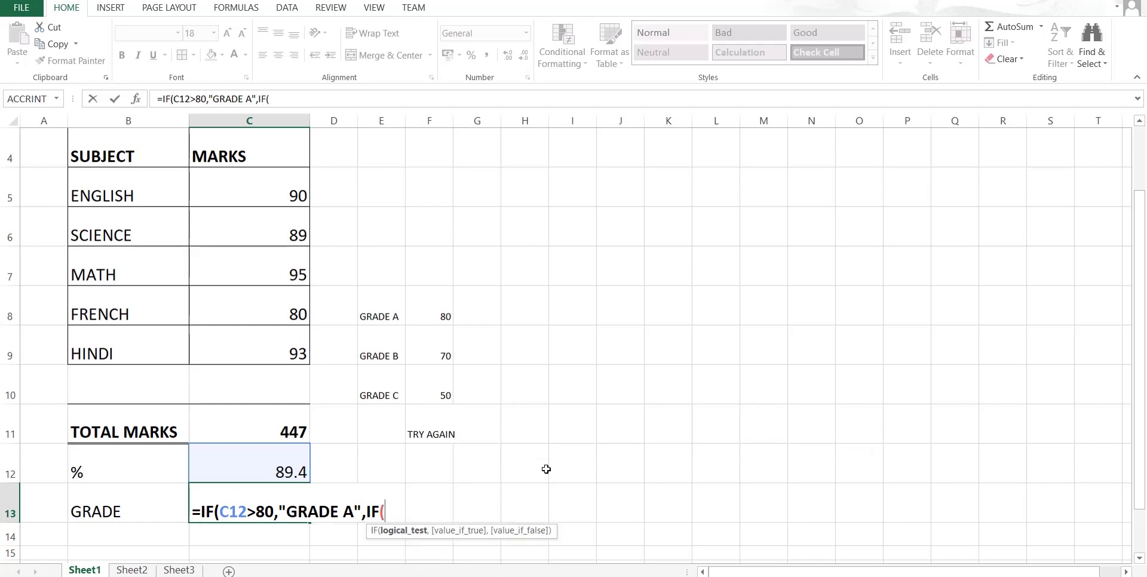
text(C12)
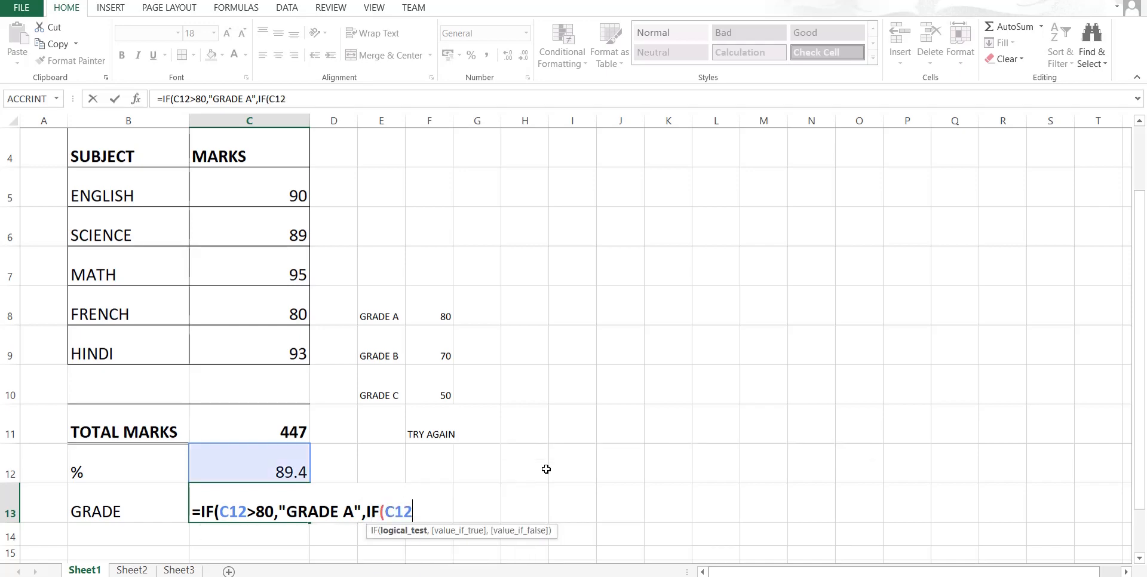
text(>70)
text())
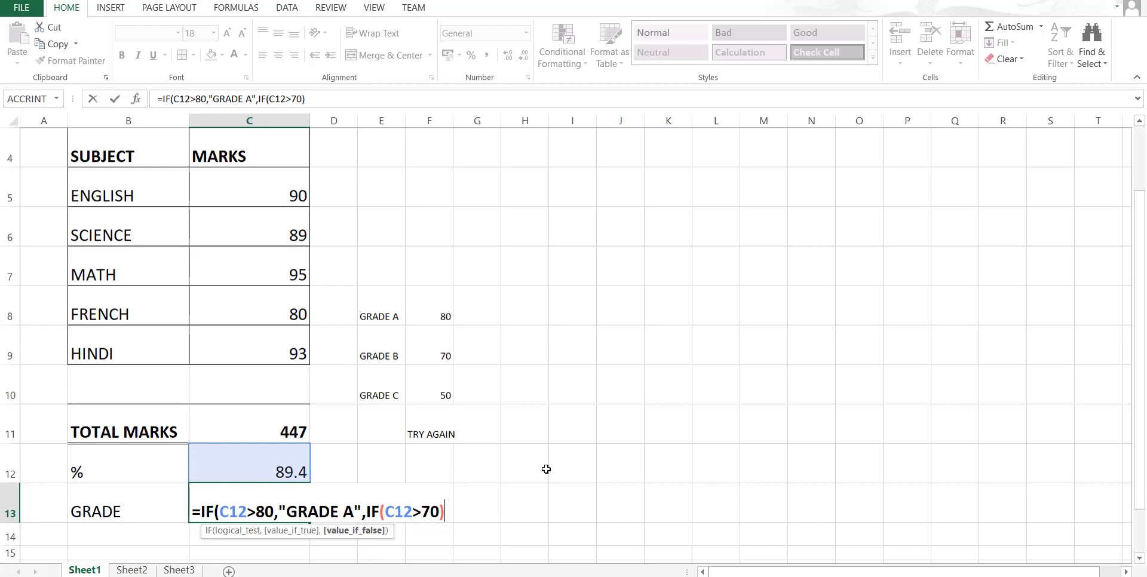
text(,")
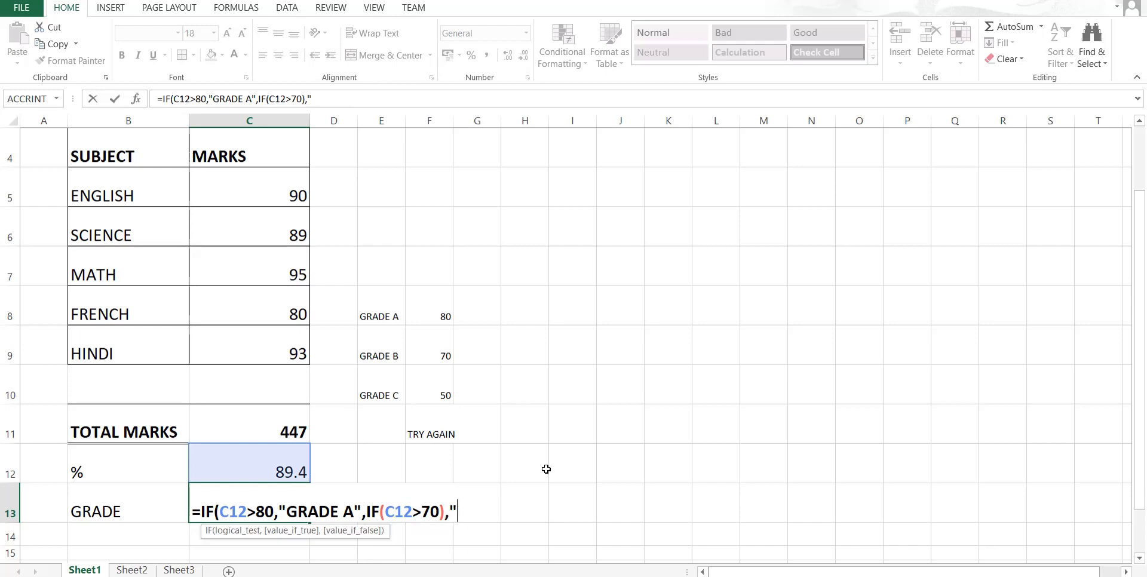
key(BackSpace)
key(BackSpace)
key(BackSpace)
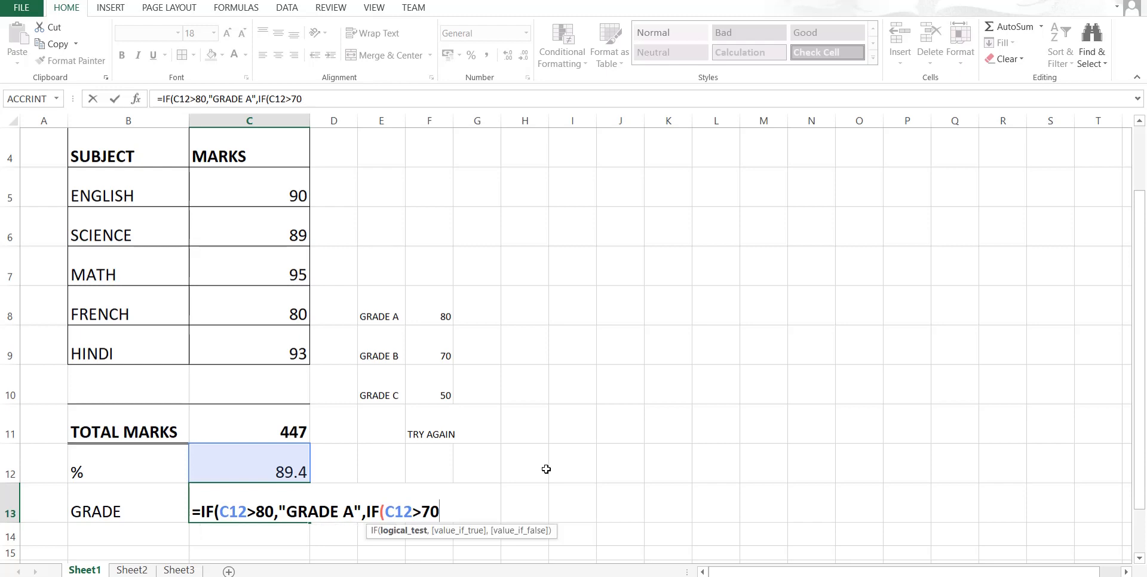
Give the second IF in the C13 formula the true value "GRADE B", leaving its false value open
text(, ")
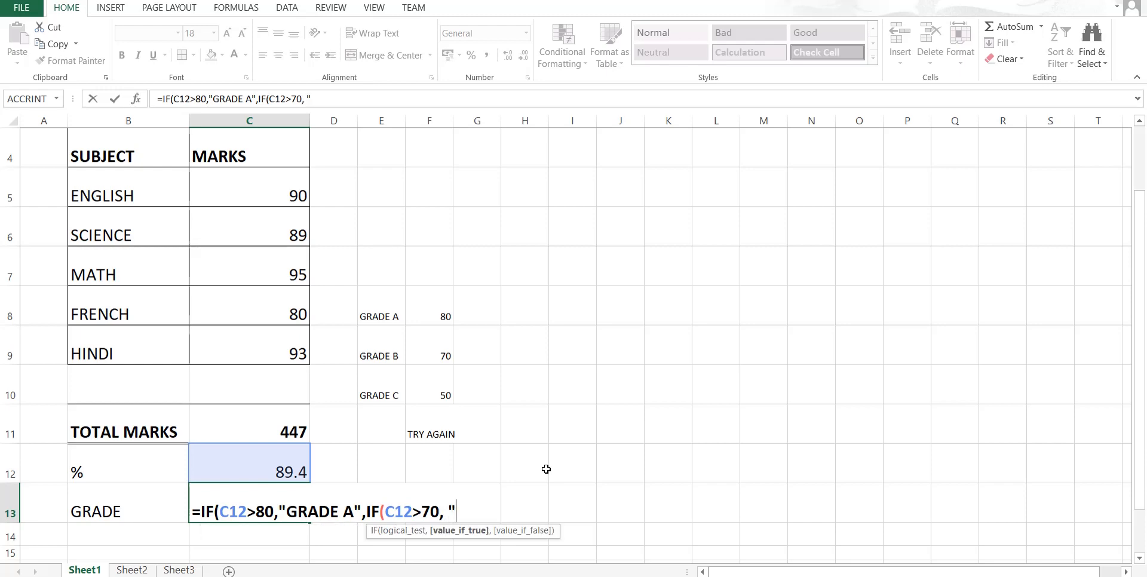
text(GRADE)
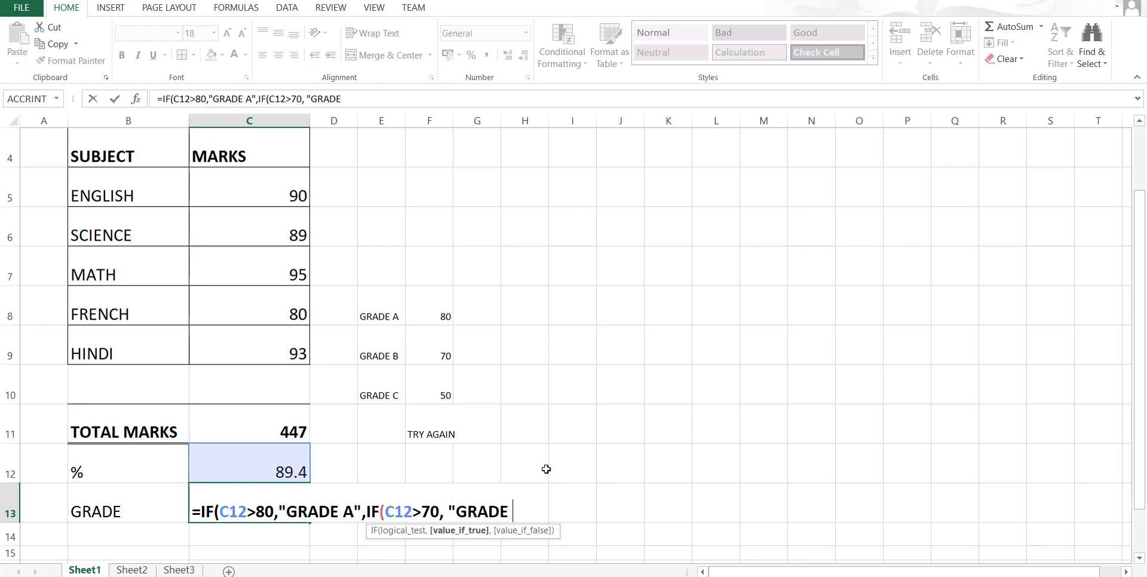
text( B",)
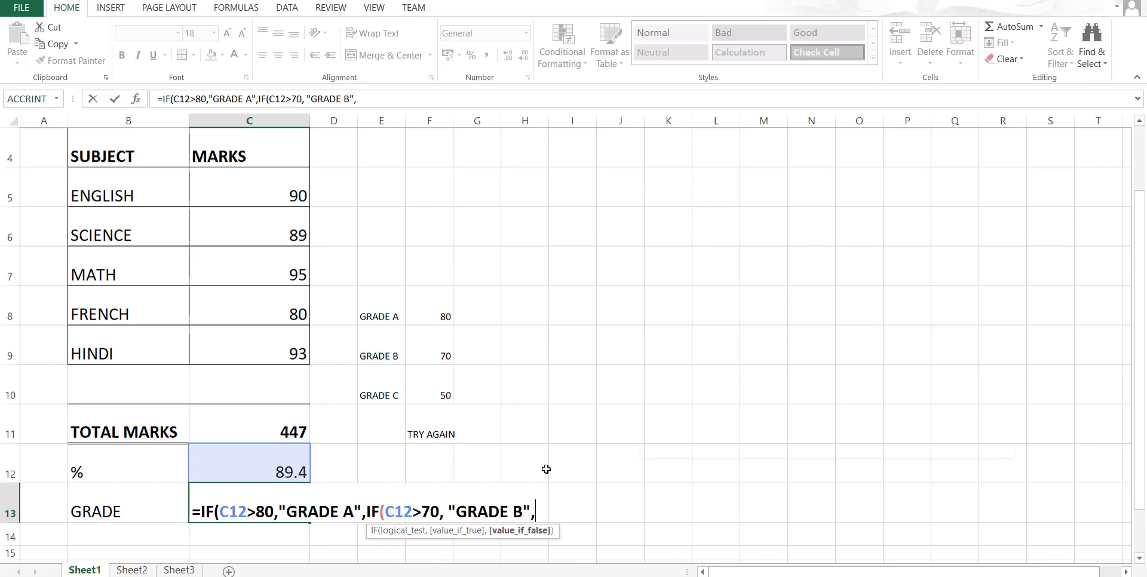
Nest a third IF in the C13 formula that returns "GRADE C" when C12>50, leaving its false value open
text(IF)
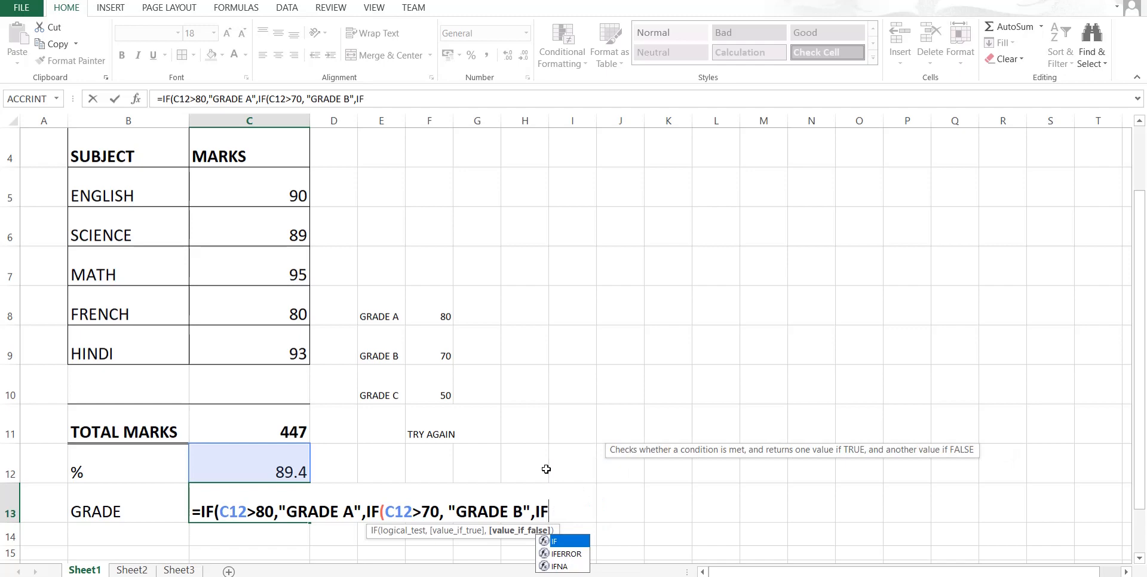
text(()
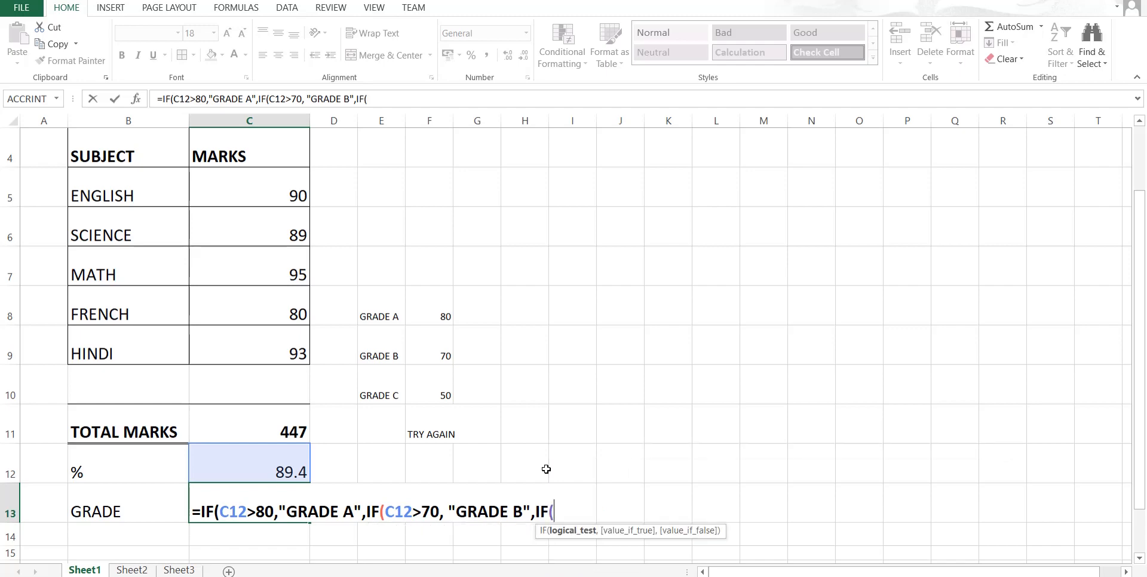
text(C12)
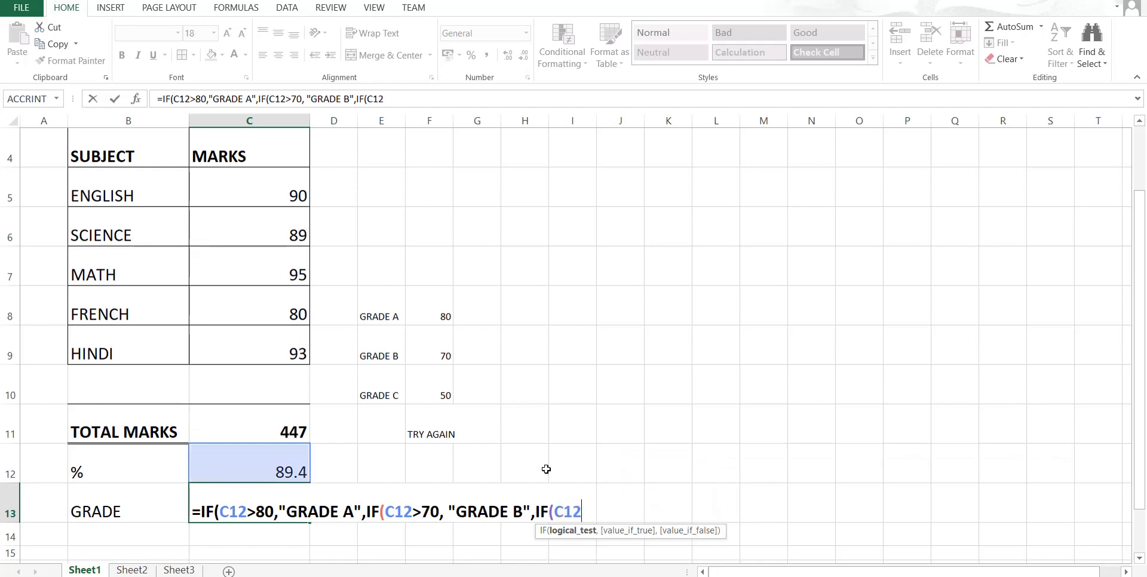
text(>50,)
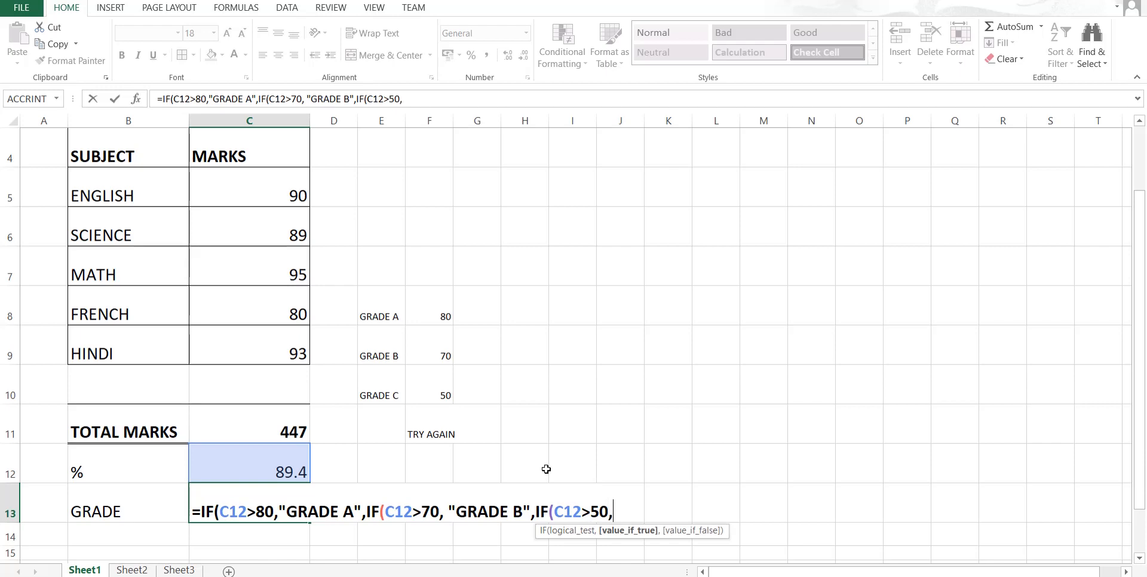
text("GRADE)
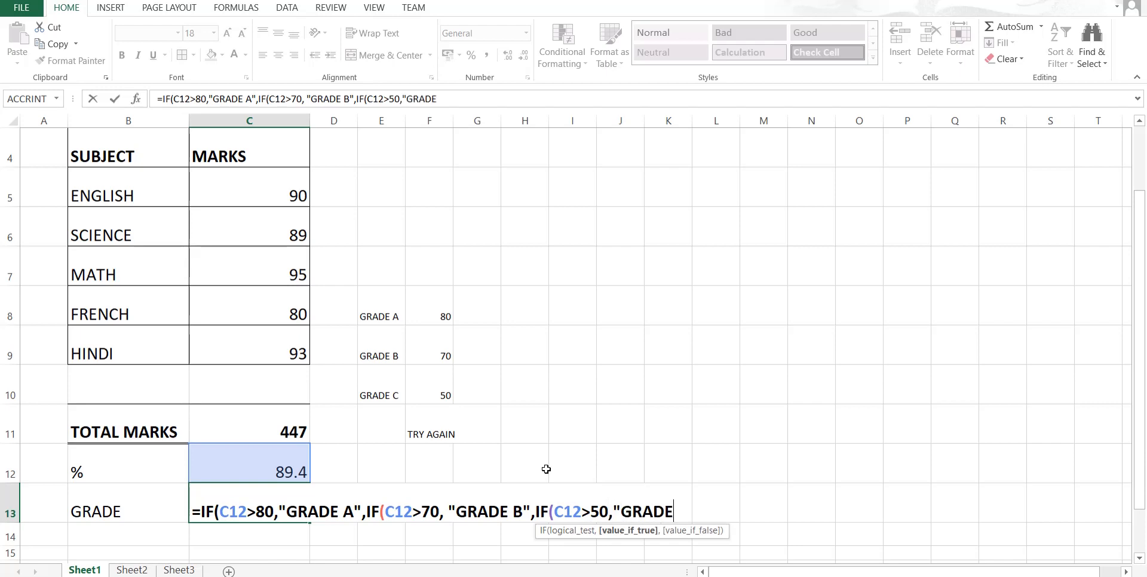
text( C",)
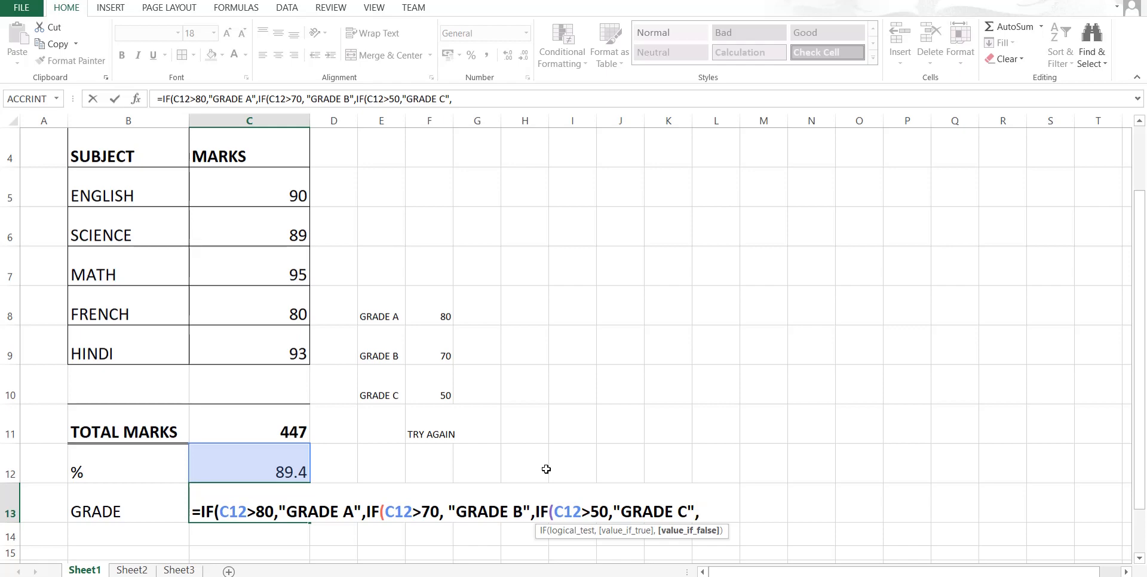
Complete the C13 formula with "TRY AGAIN" as the last false value, close all three IFs and enter it
text("TRY AGAIN)
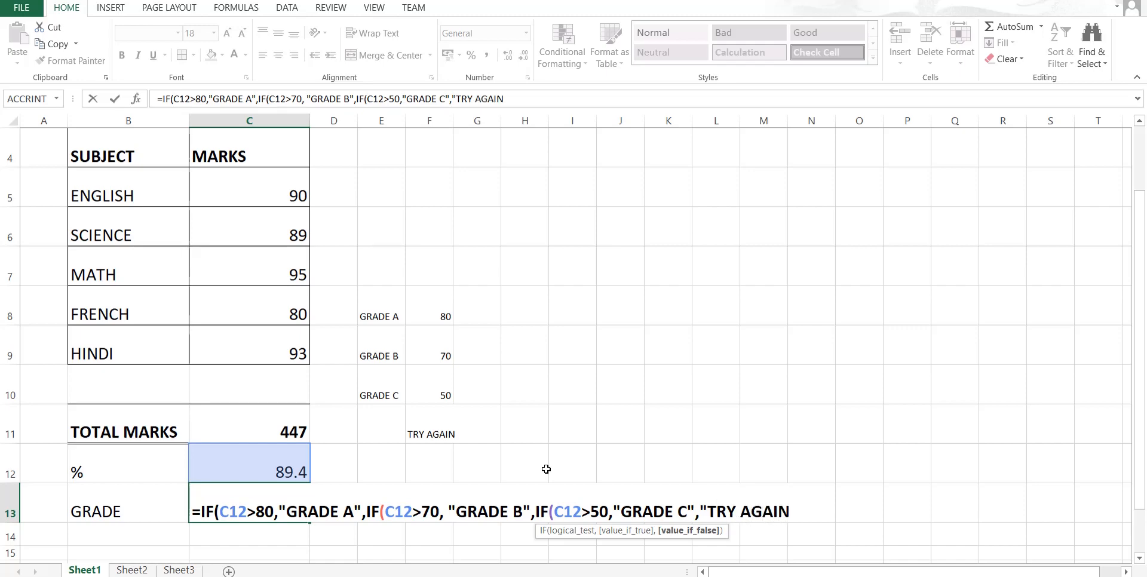
text("))))
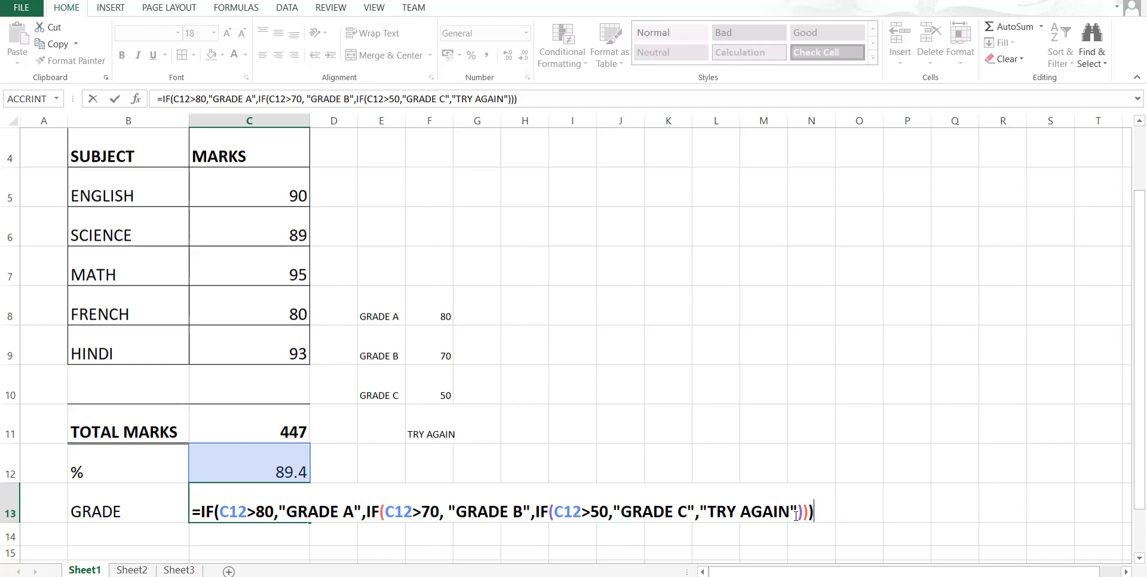
key(BackSpace)
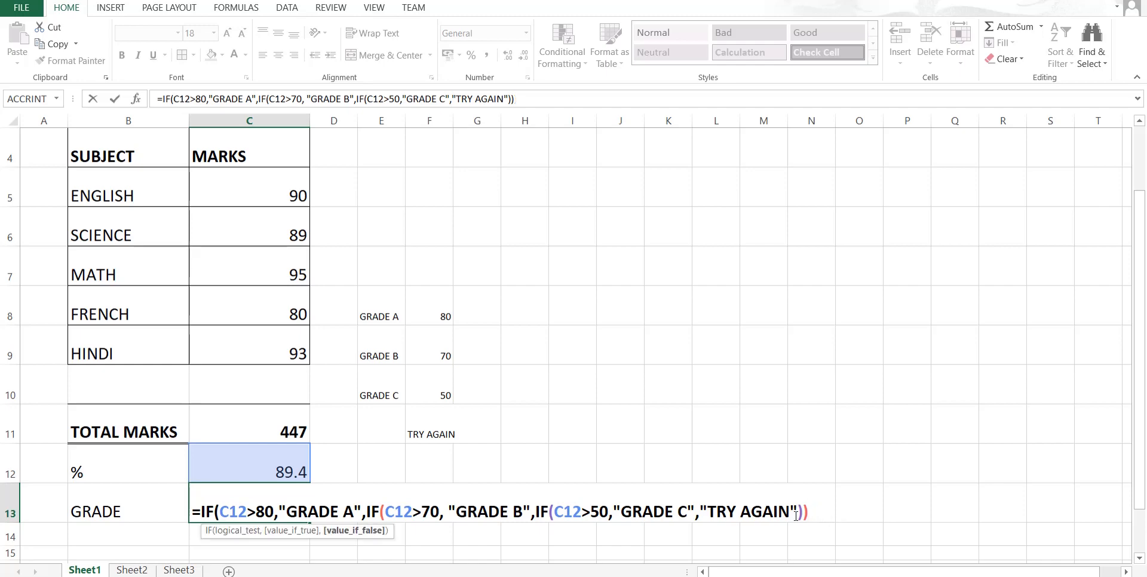
text())
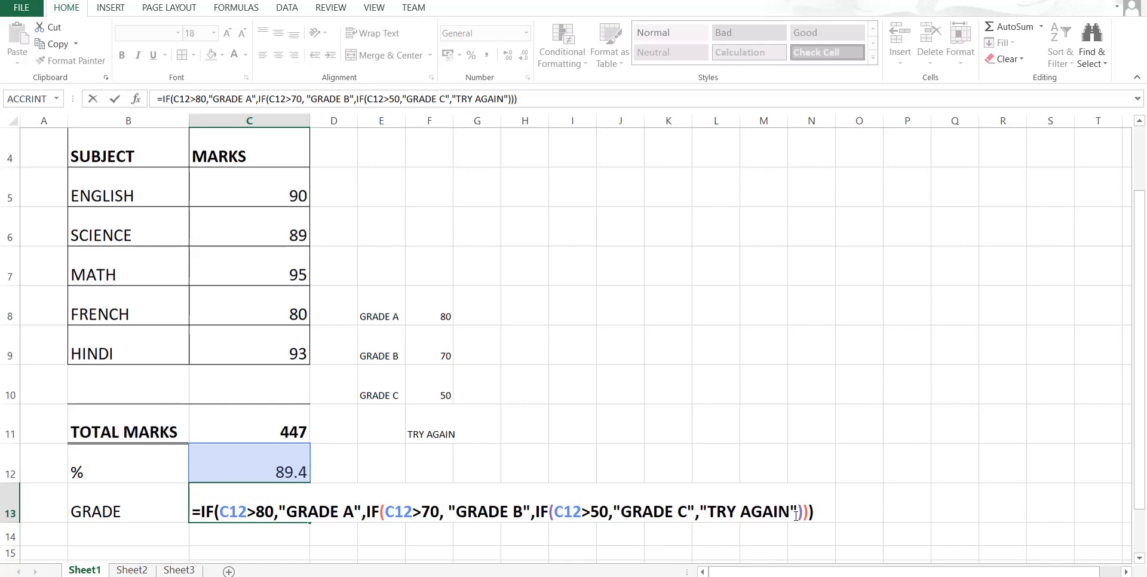
key(Return)
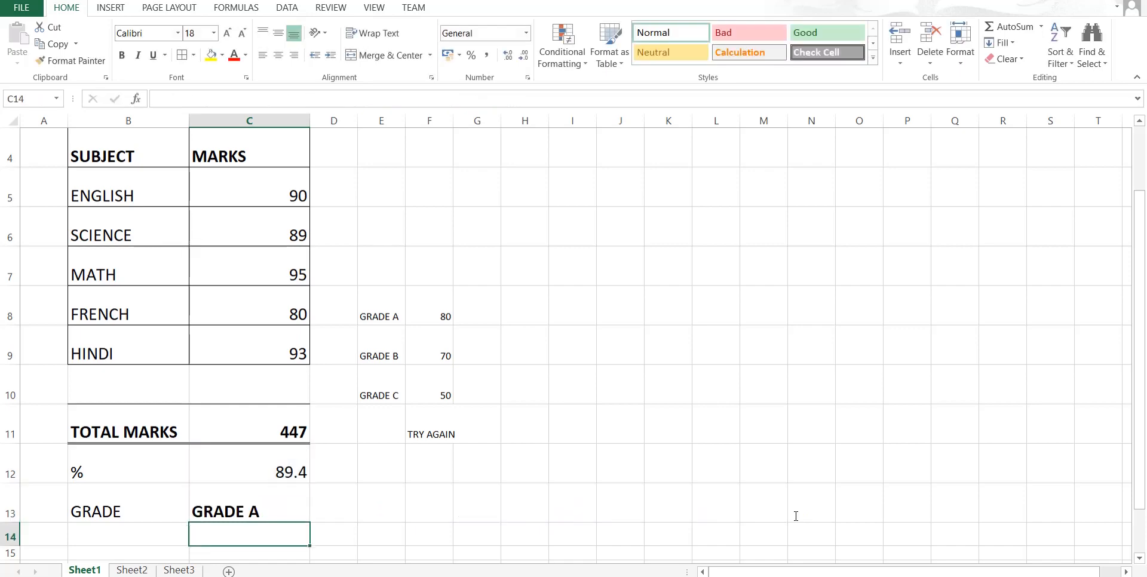
Check the marks and the percentage in C12 against the grade in C13 and the Grade A threshold
key(Up)
key(Up)
key(Up)
key(Up)
key(Up)
key(Up)
key(Up)
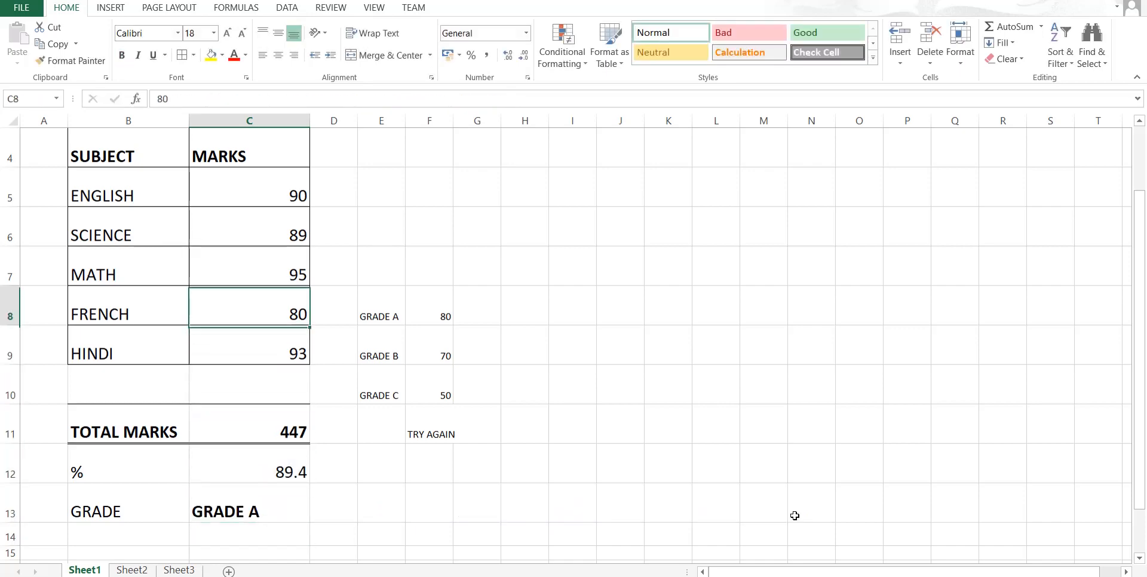
key(Down)
key(Down)
key(Down)
key(Down)
key(Down)
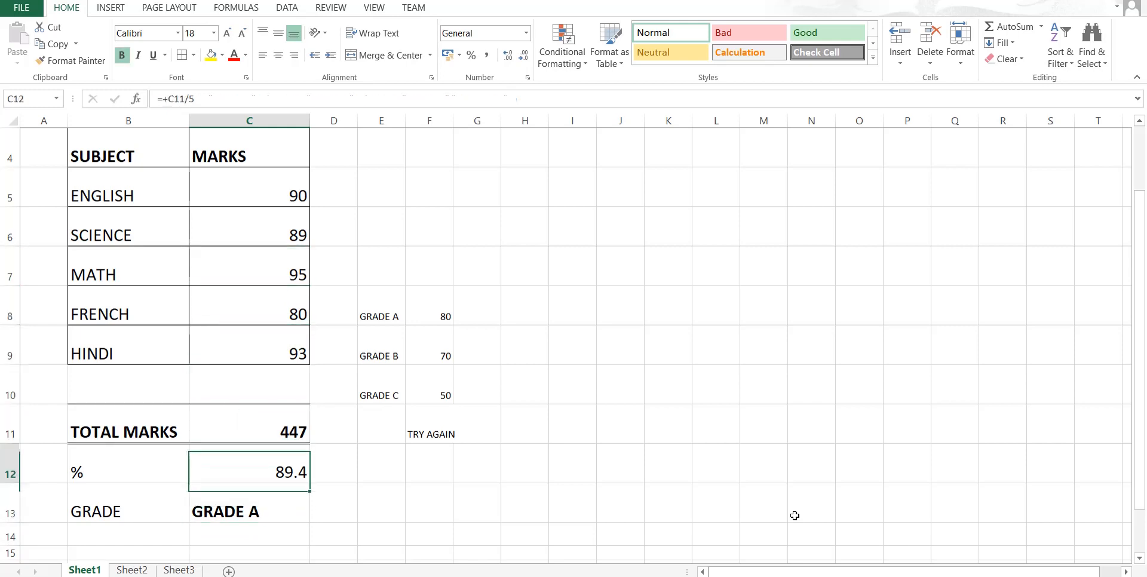
key(Up)
key(Up)
key(Up)
key(Right)
key(Up)
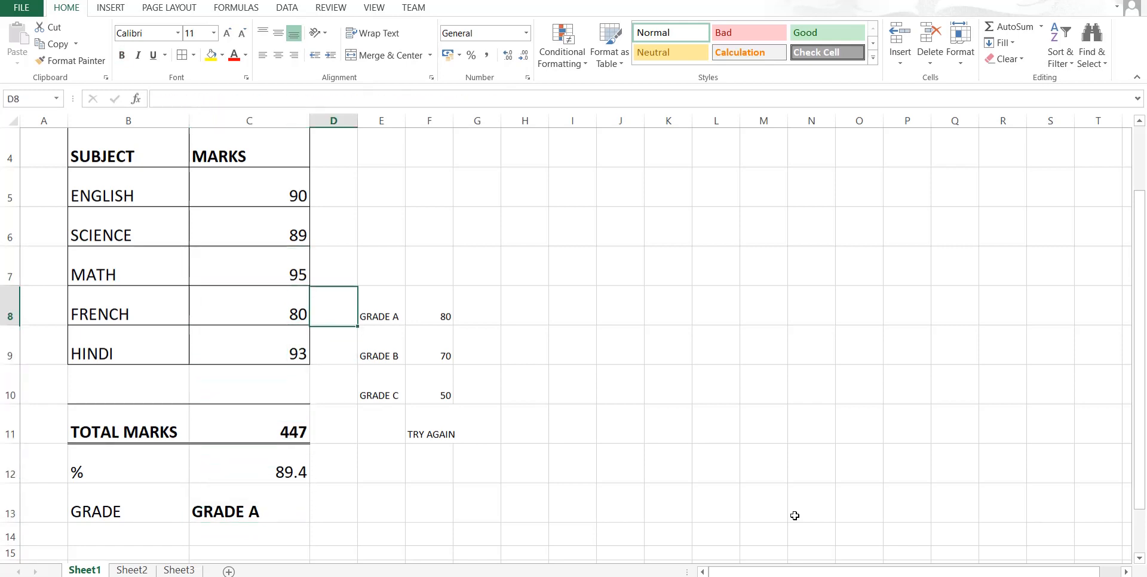
Set the ENGLISH mark in C5 to 2 to test the grade formula
key(Left)
key(Up)
key(Up)
key(Up)
text(2)
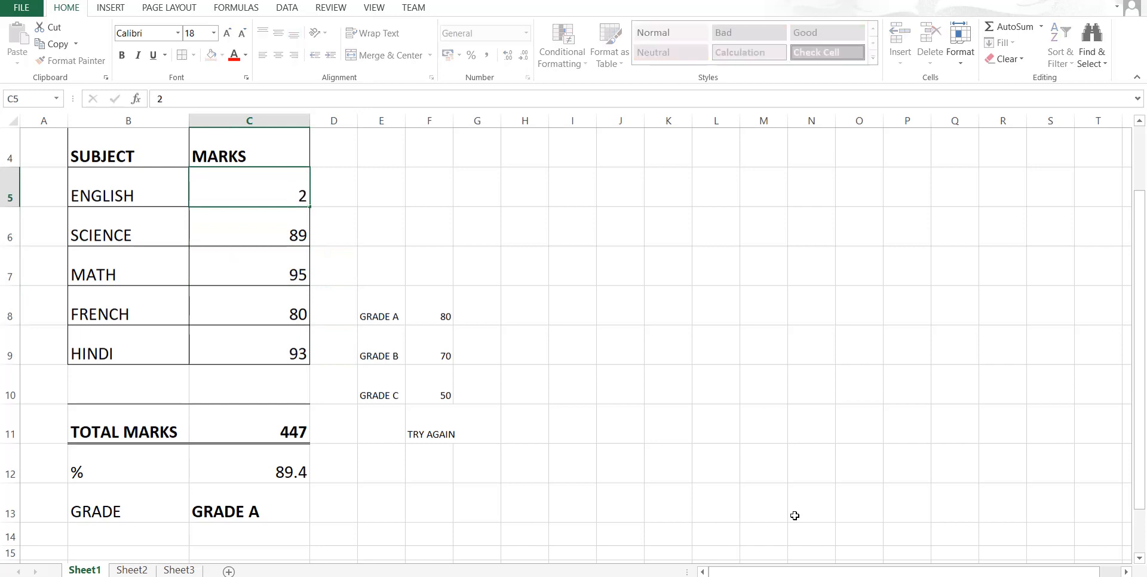
key(Return)
Compare the recalculated percentage and grade with the GRADE B threshold in row 9
key(Down)
key(Down)
key(Down)
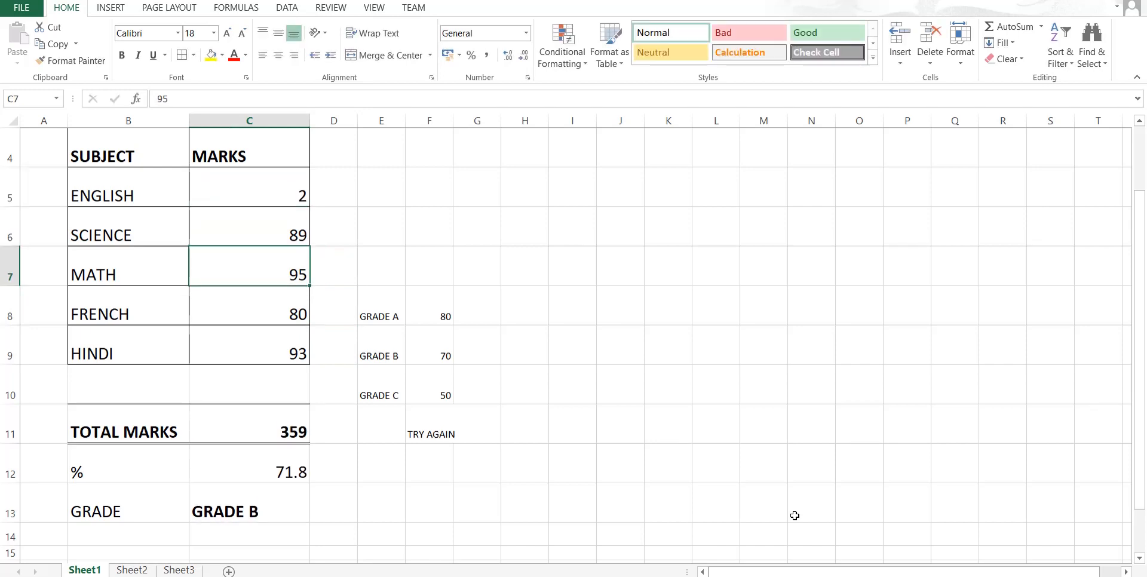
key(Right)
key(Right)
key(Right)
key(Left)
key(Left)
key(Left)
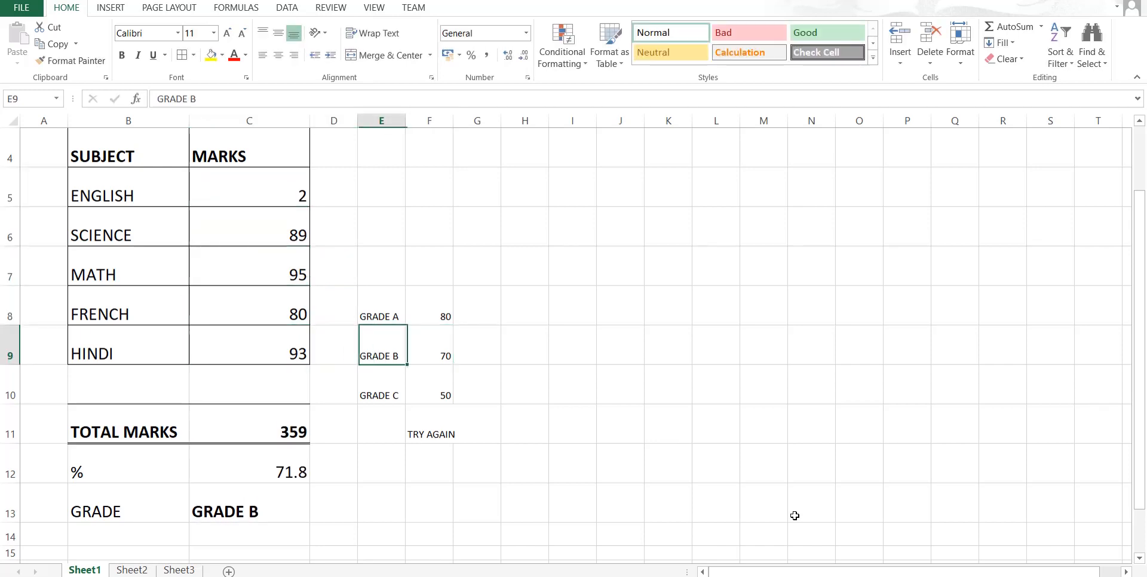
Set the MATH mark in C7 to 60
key(Up)
key(Up)
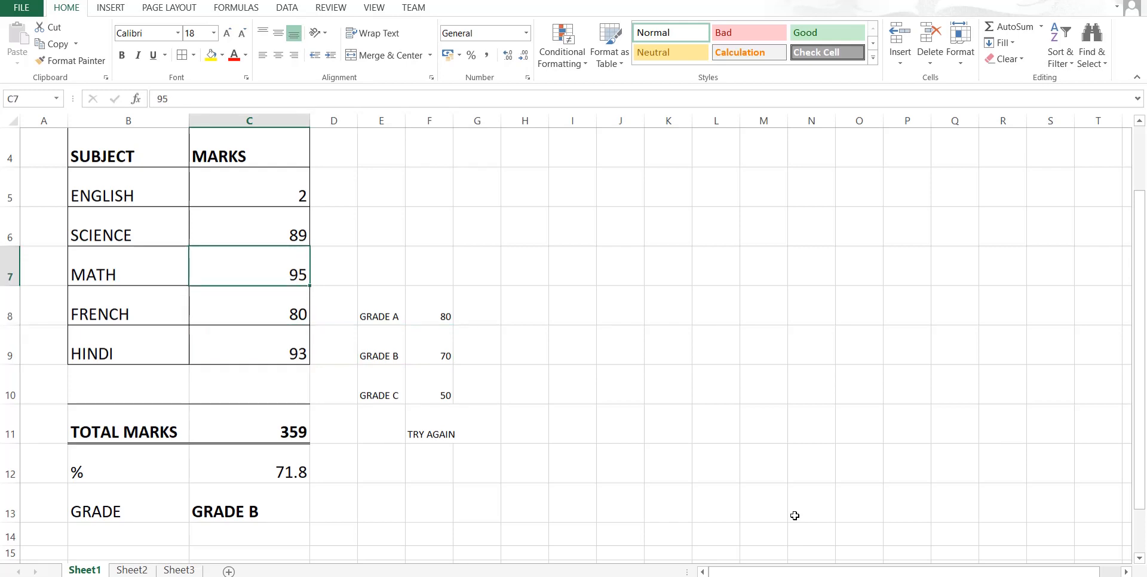
text(60)
key(Return)
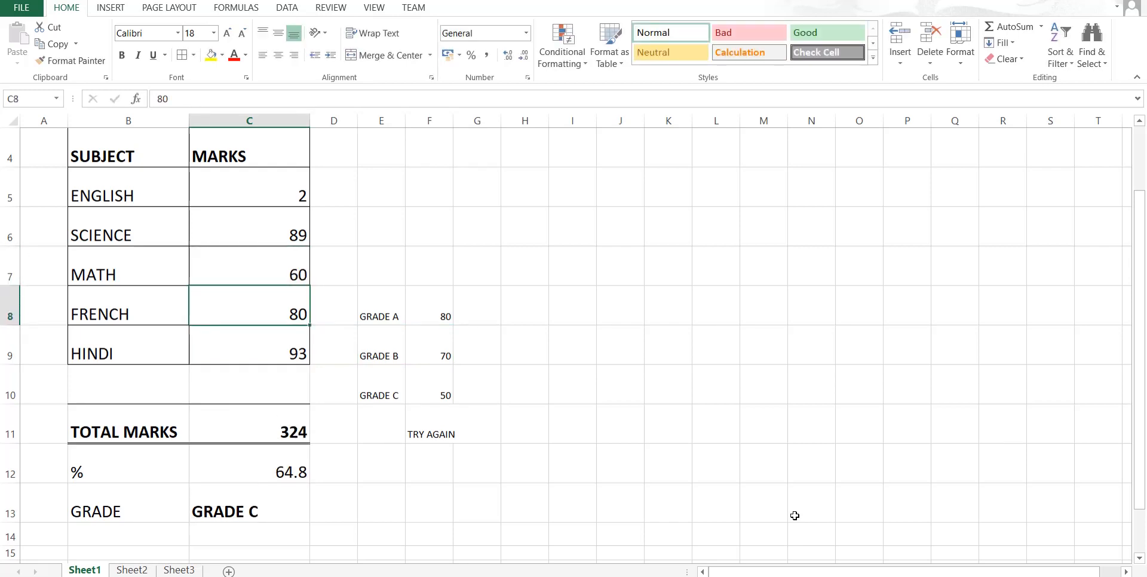
Compare the percentage in C12 and the grade in C13 with the GRADE C threshold in row 10
key(Down)
key(Down)
key(Down)
key(Down)
key(Down)
key(Up)
key(Right)
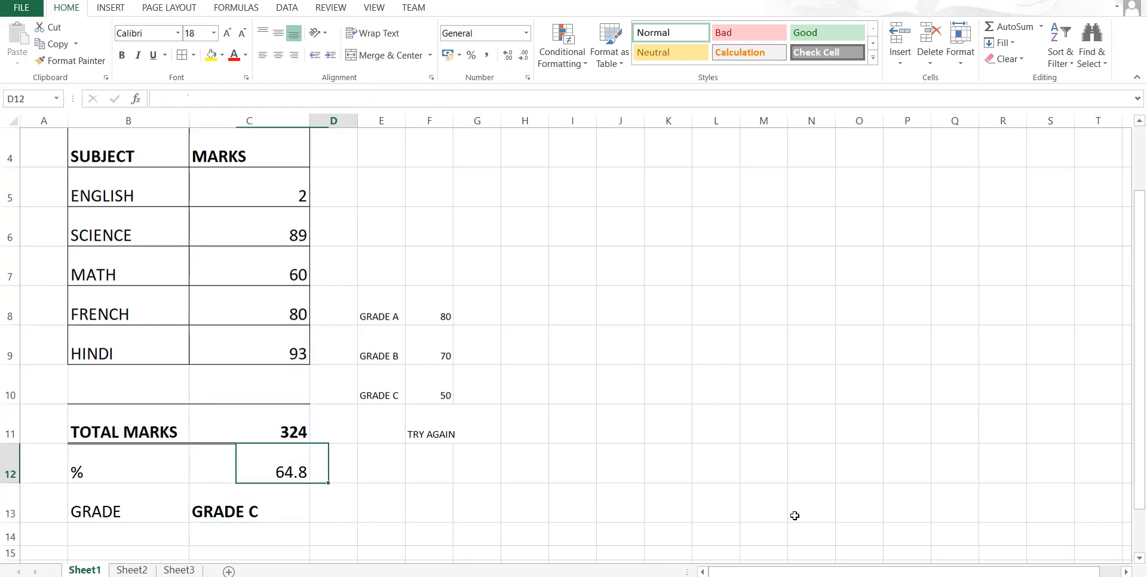
key(Right)
key(Up)
key(Up)
key(Up)
key(Right)
key(Down)
key(Down)
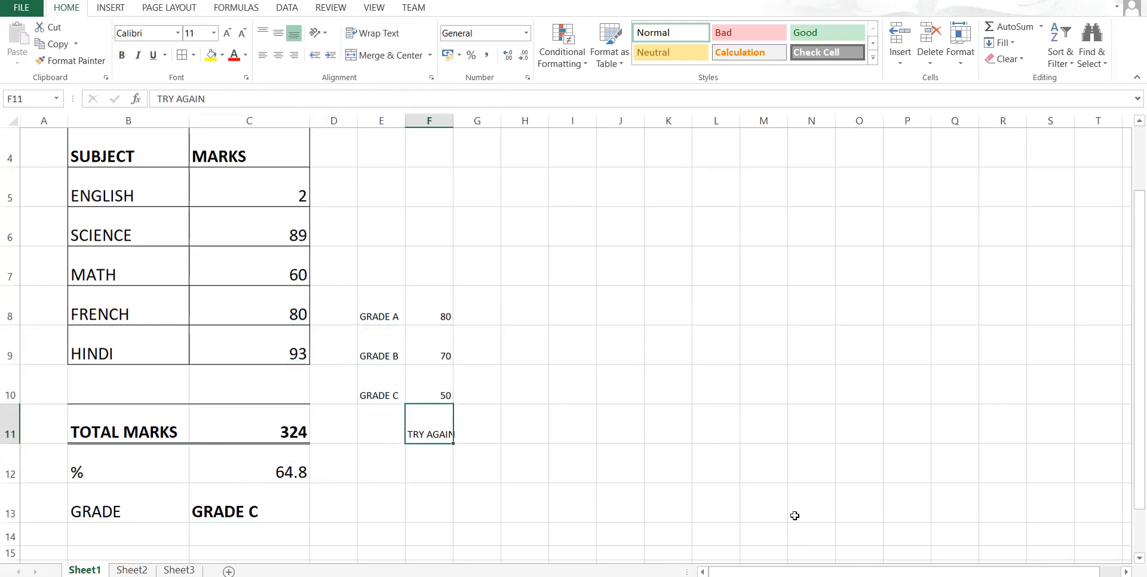
key(Up)
key(Left)
key(Down)
key(Left)
key(Left)
key(Down)
key(Down)
key(Down)
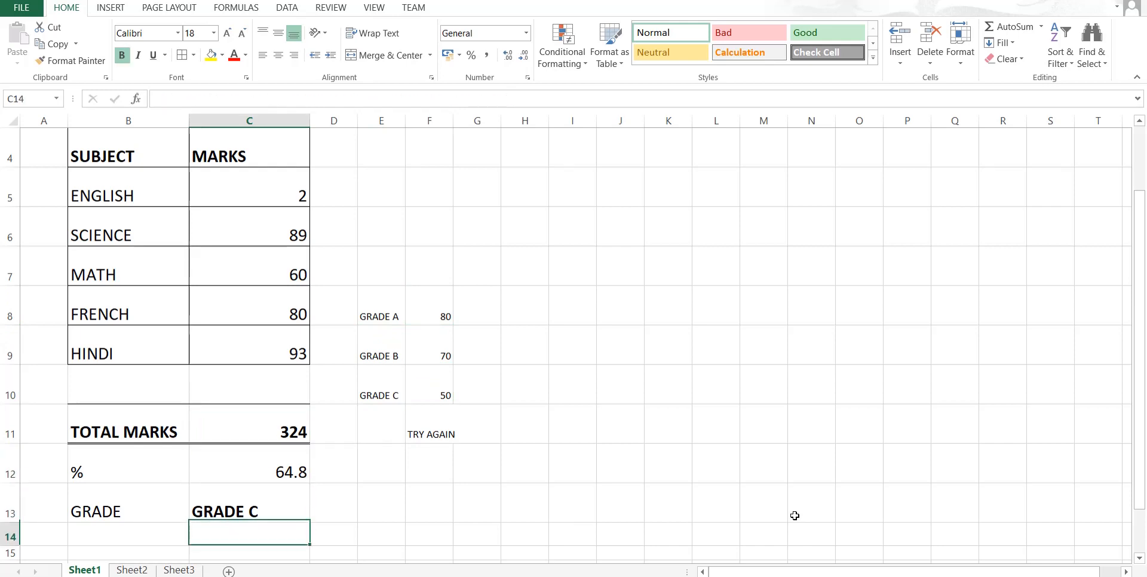
Set the HINDI mark in C9 to 2
key(Up)
key(Up)
key(Up)
key(Up)
key(Up)
key(Up)
key(Down)
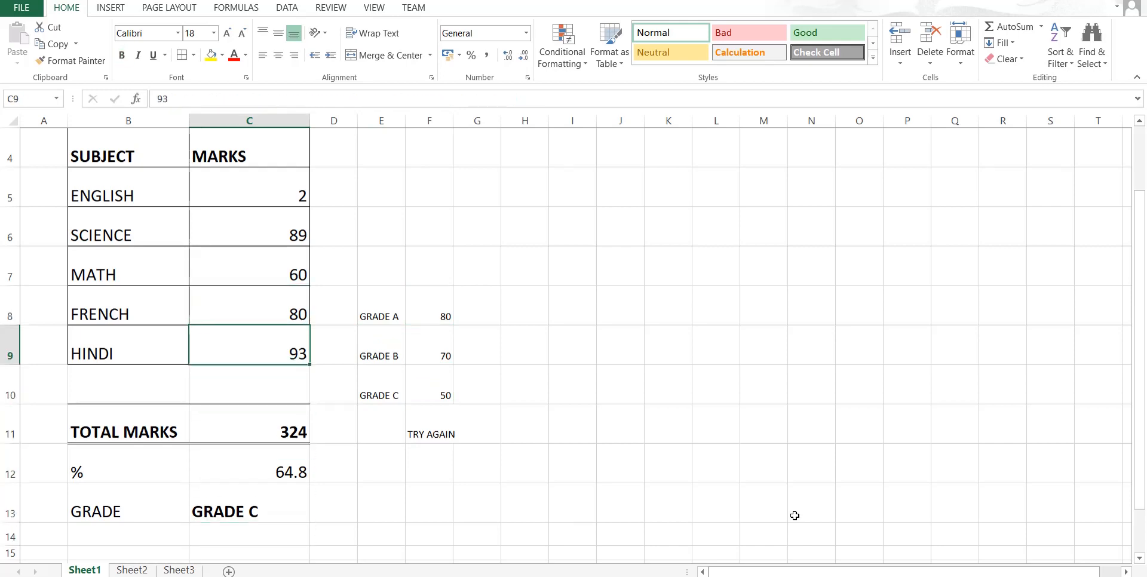
text(2)
key(Return)
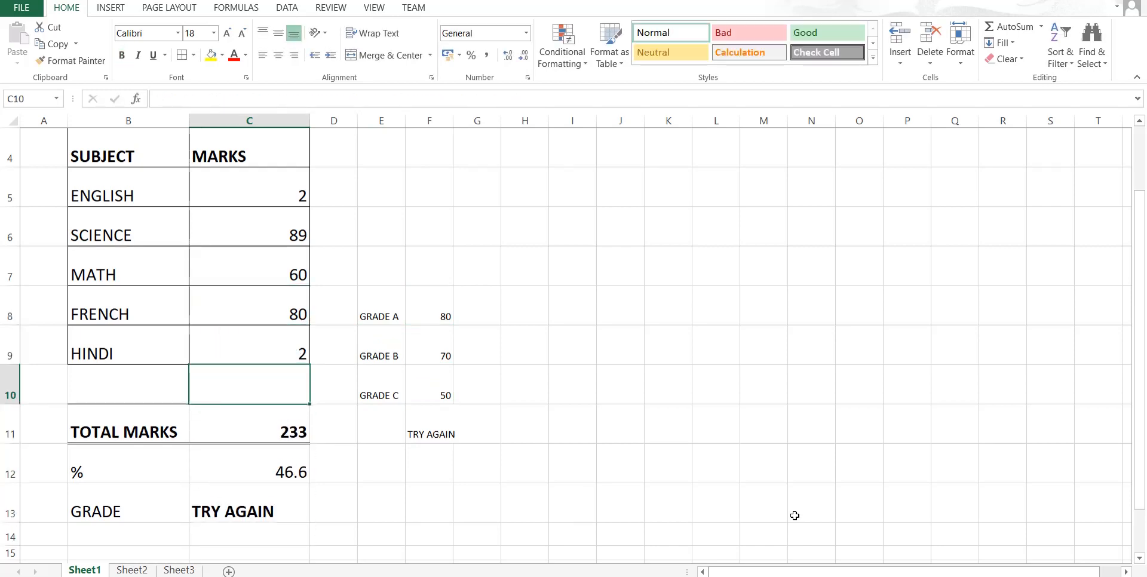
Compare the percentage with the TRY AGAIN entry in F11 and inspect the grade formula in C13
key(Down)
key(Right)
key(Up)
key(Right)
key(Down)
key(Right)
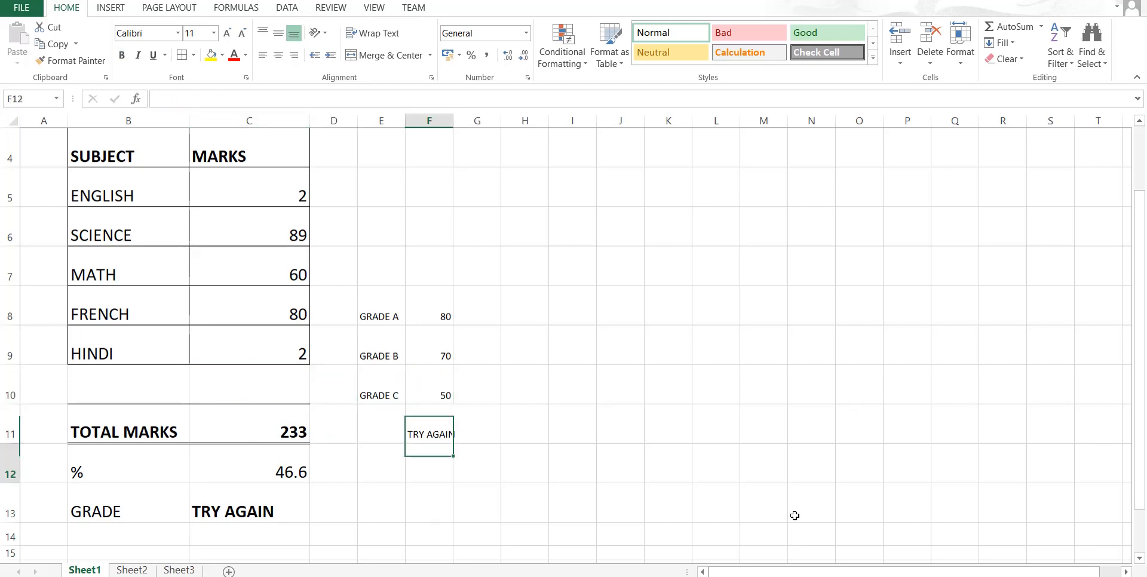
key(Down)
key(Left)
key(Left)
key(Left)
key(Down)
key(Left)
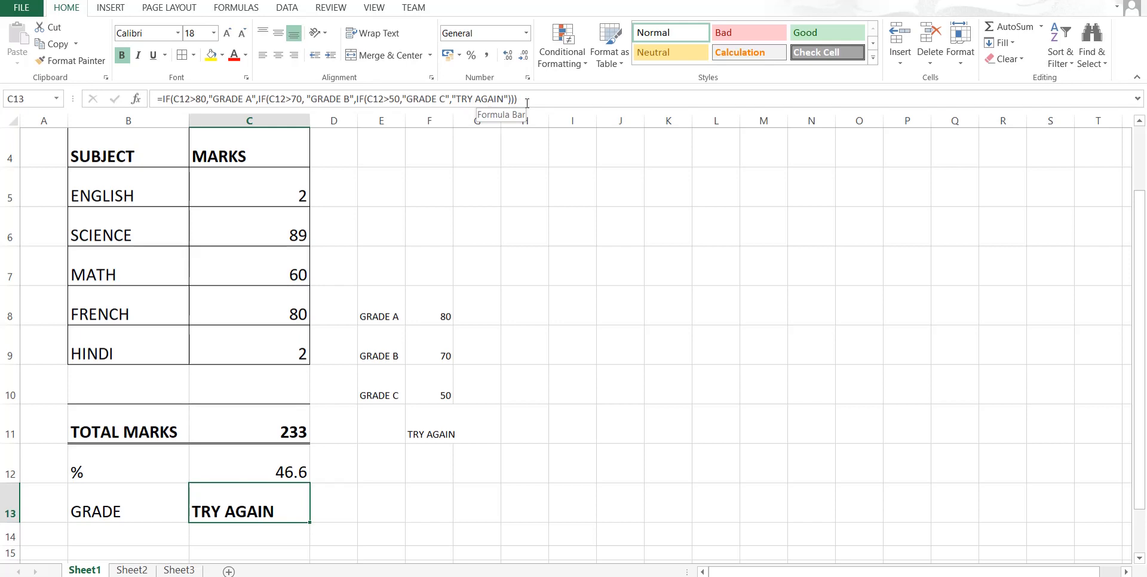
Replace the "TRY AGAIN" text in the C13 formula with an empty string "" as the final false value
click(504, 98)
key(BackSpace)
key(BackSpace)
key(BackSpace)
key(BackSpace)
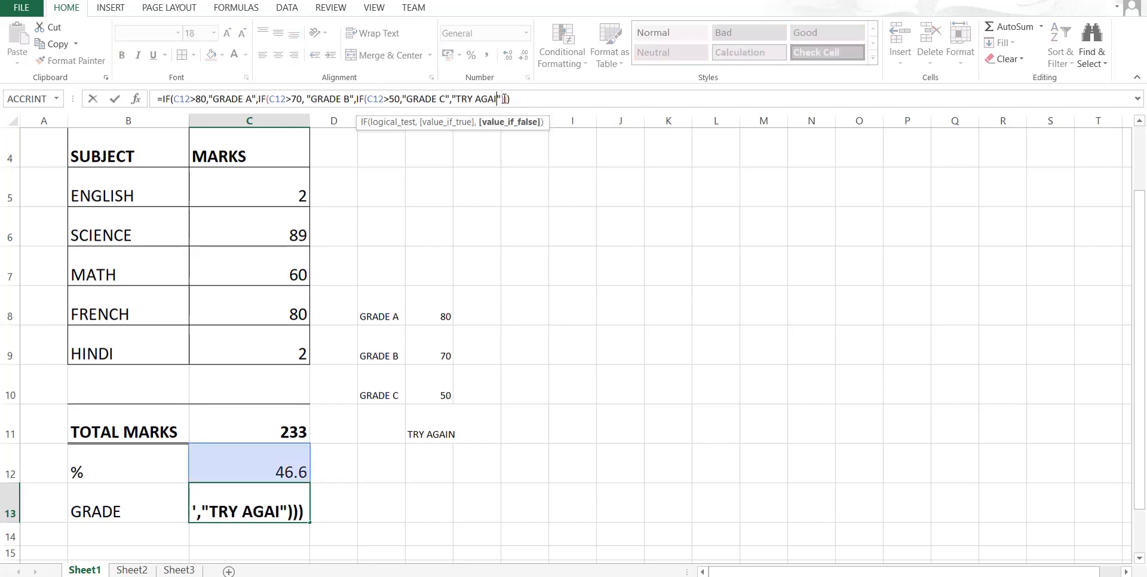
key(BackSpace)
key(BackSpace)
key(BackSpace)
key(BackSpace)
key(BackSpace)
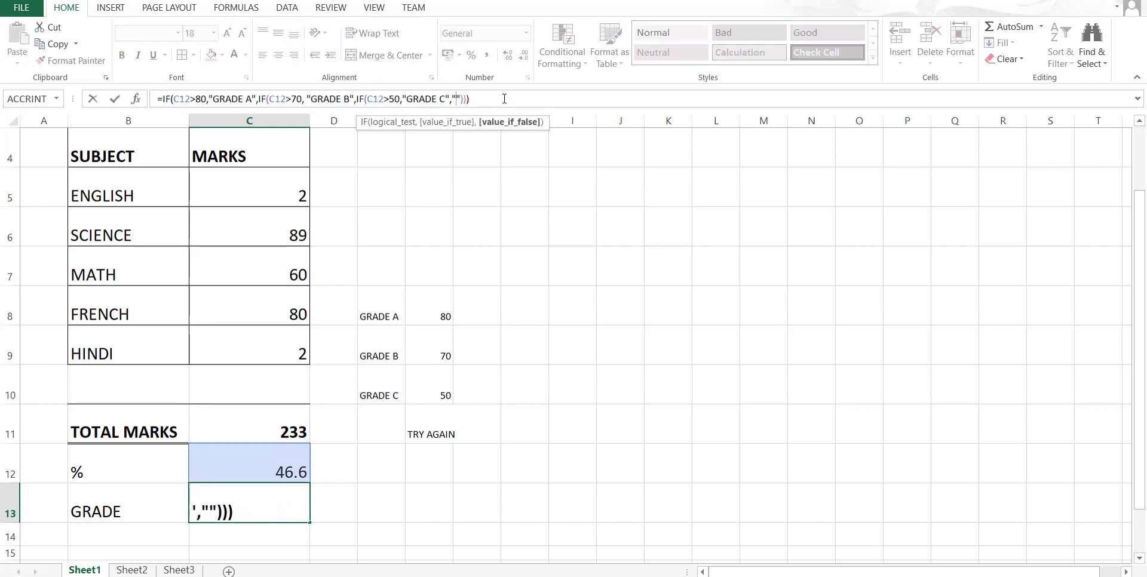
key(Return)
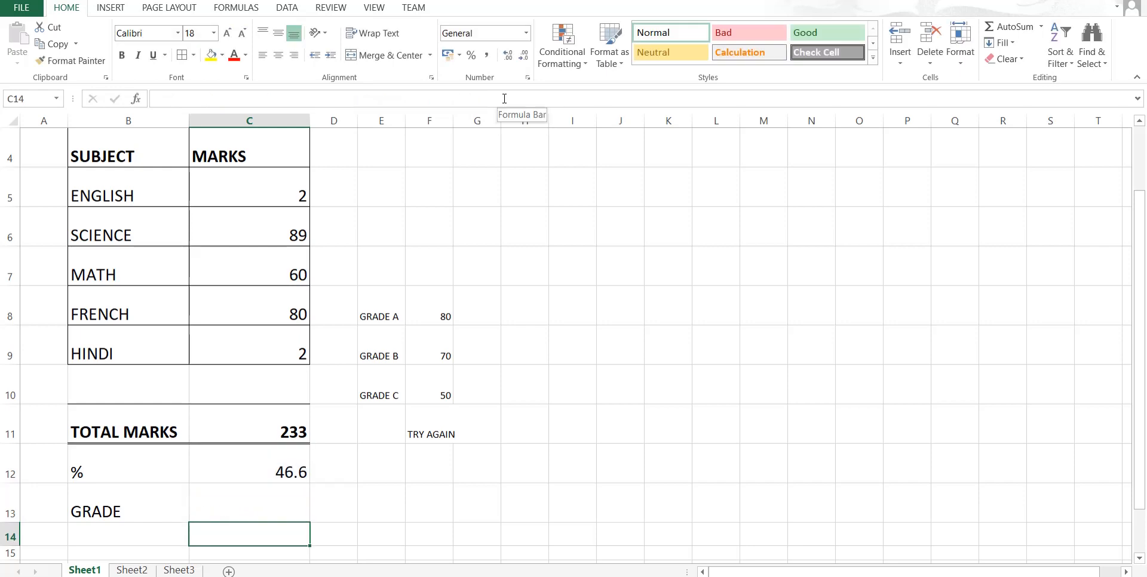
Review the edited formula in C13, then return to the IF CONDITIONS heading in B2
key(Up)
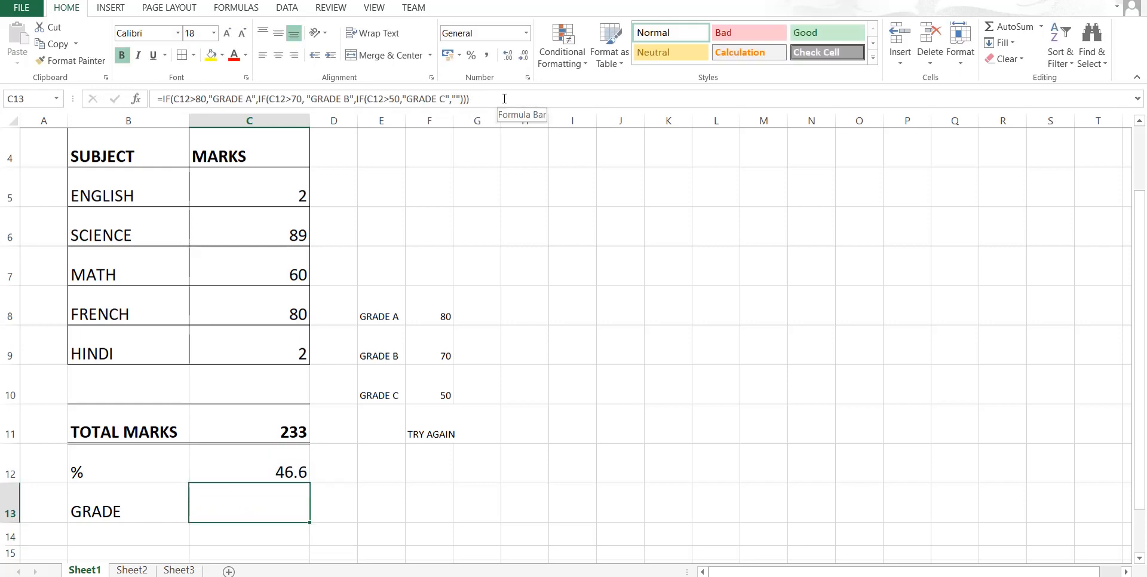
key(Up)
key(Up)
key(Up)
key(Up)
key(Up)
key(Up)
key(Up)
key(Up)
key(Up)
key(Up)
key(Up)
key(Up)
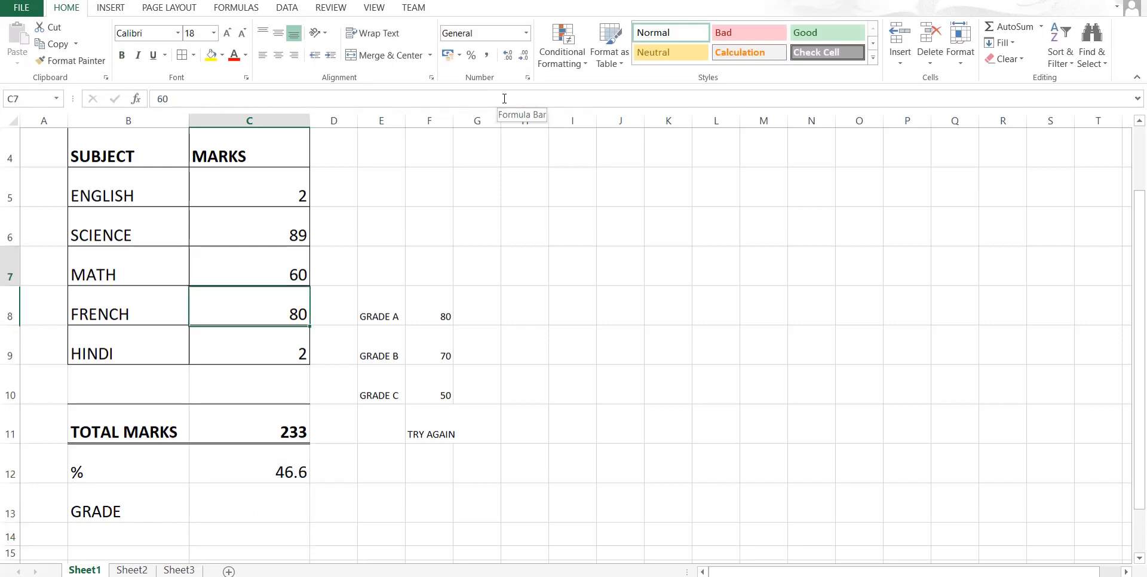
key(Left)
key(Down)
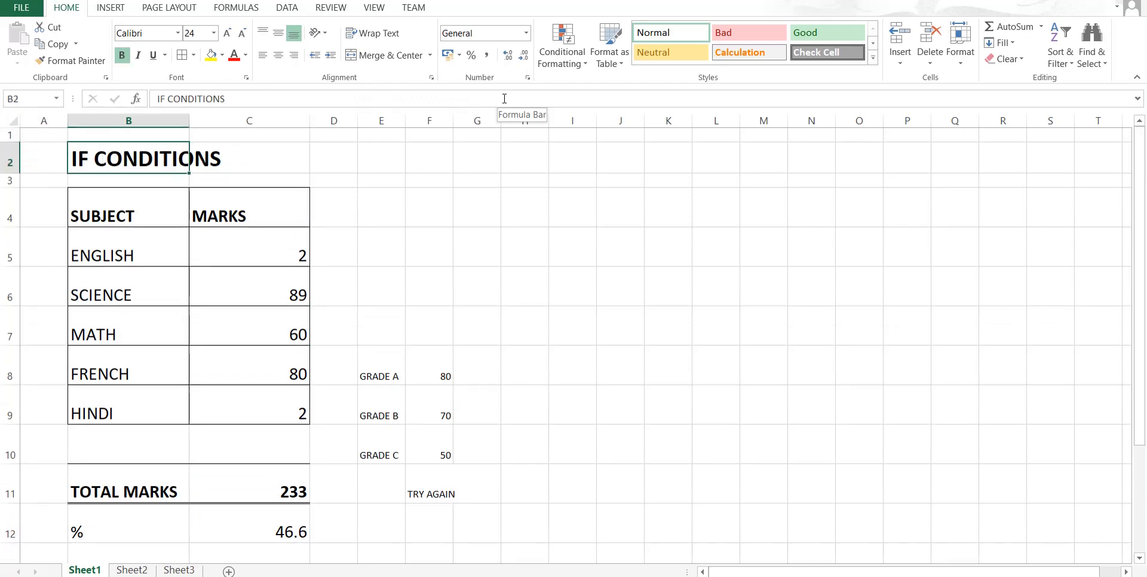